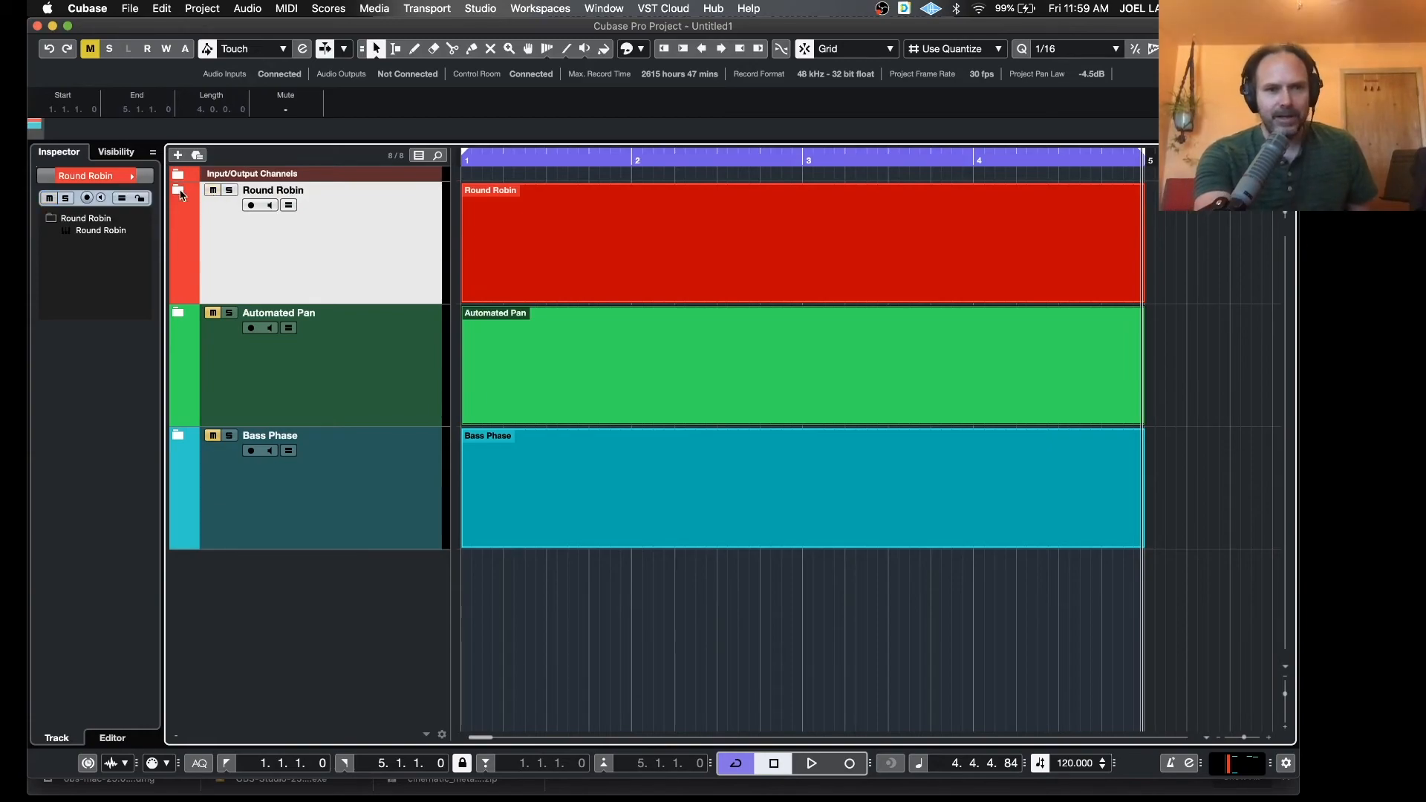
Expand the Round Robin folder, open its track's Kontakt instrument, and move the instrument window so the whole interface is visible
{"action": "left_click", "coordinate": [179, 192]}
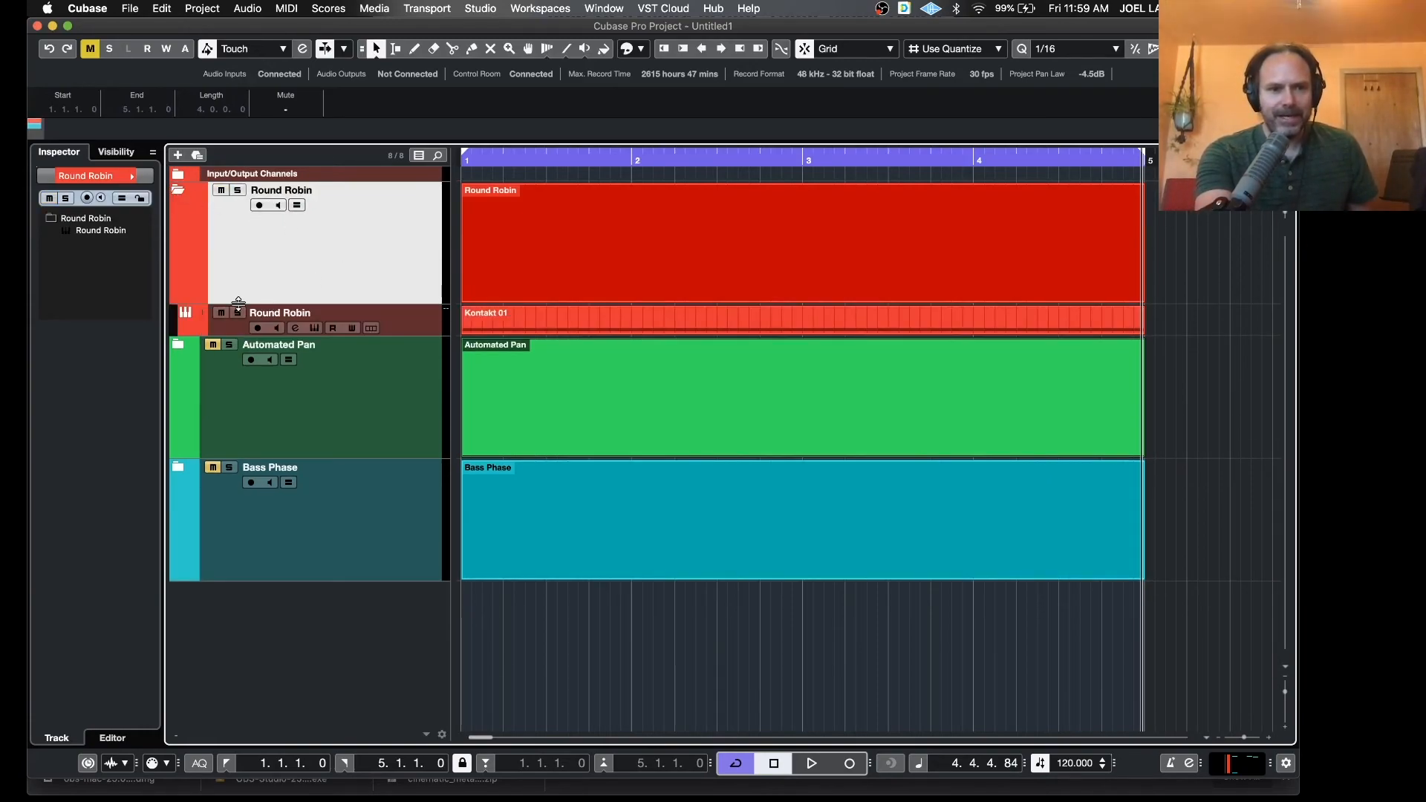
{"action": "left_click", "coordinate": [315, 327]}
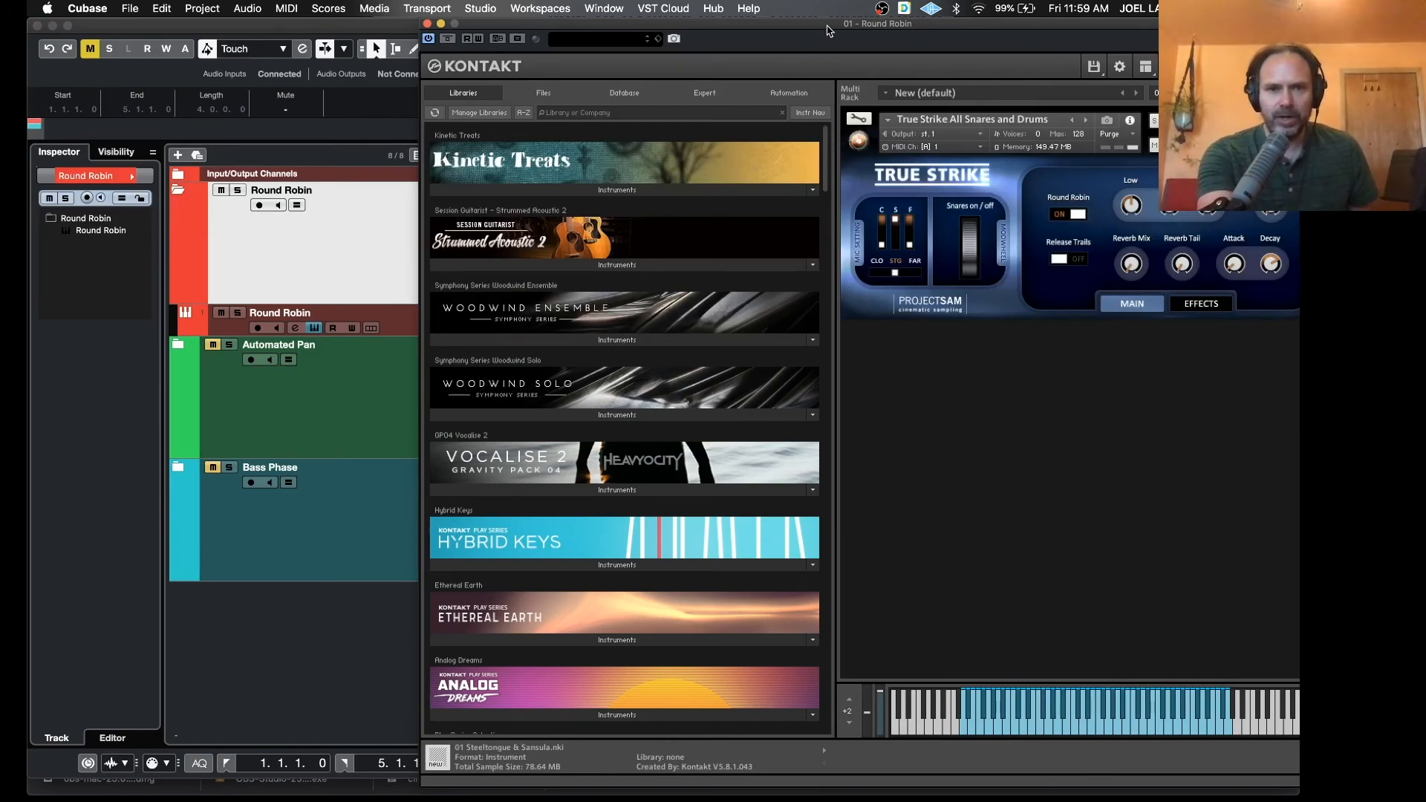
{"action": "left_click_drag", "start_coordinate": [829, 23], "coordinate": [601, 20]}
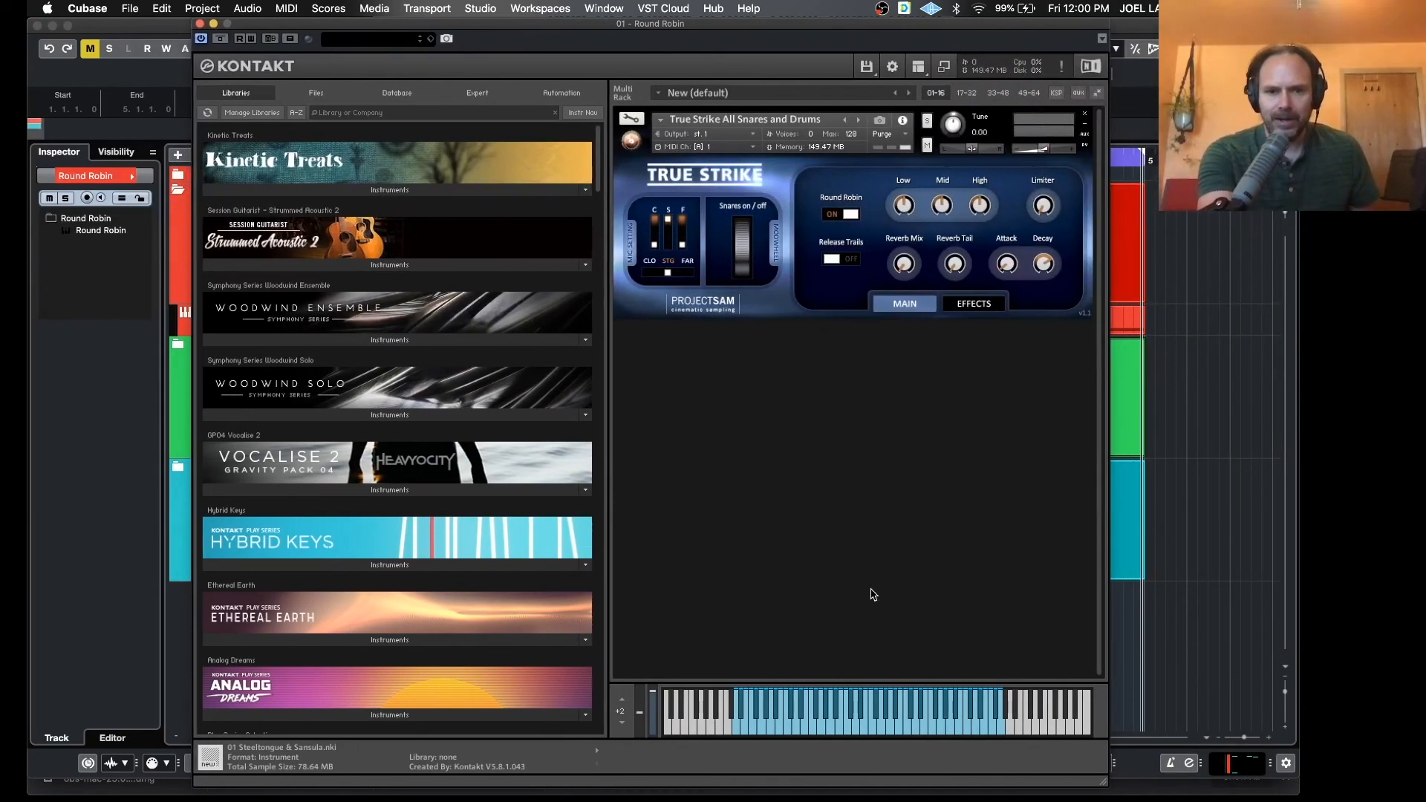
Audition the True Strike snare round robins by repeatedly playing the same notes on Kontakt's keyboard, and close the instrument window
{"action": "left_click", "coordinate": [830, 734]}
{"action": "left_click", "coordinate": [830, 734]}
{"action": "left_click", "coordinate": [813, 731]}
{"action": "left_click", "coordinate": [811, 731]}
{"action": "left_click", "coordinate": [812, 731]}
{"action": "left_click", "coordinate": [811, 731]}
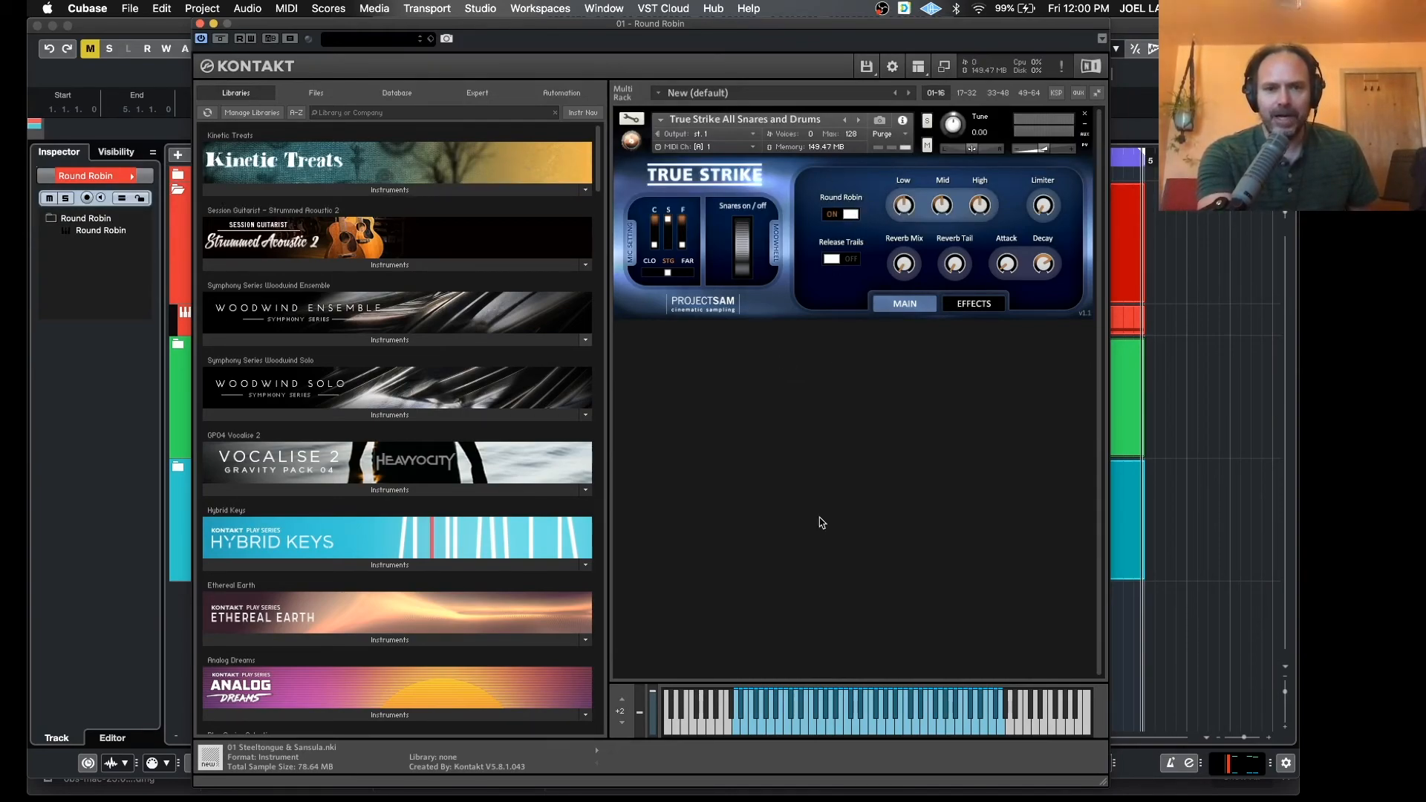
{"action": "left_click", "coordinate": [814, 727]}
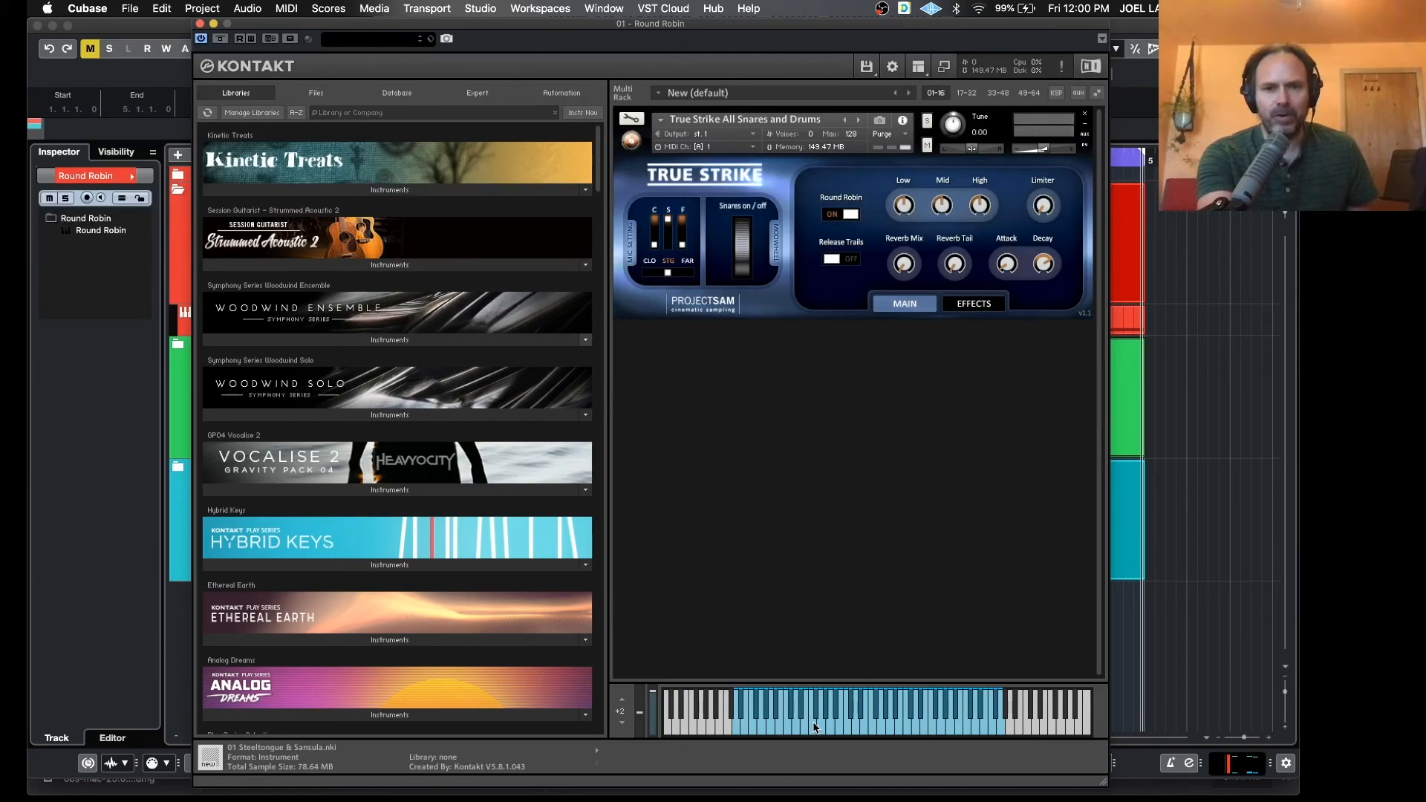
{"action": "left_click", "coordinate": [814, 727]}
{"action": "left_click", "coordinate": [814, 727]}
{"action": "left_click", "coordinate": [814, 727]}
{"action": "left_click", "coordinate": [814, 727]}
{"action": "left_click", "coordinate": [815, 727]}
{"action": "left_click", "coordinate": [69, 485]}
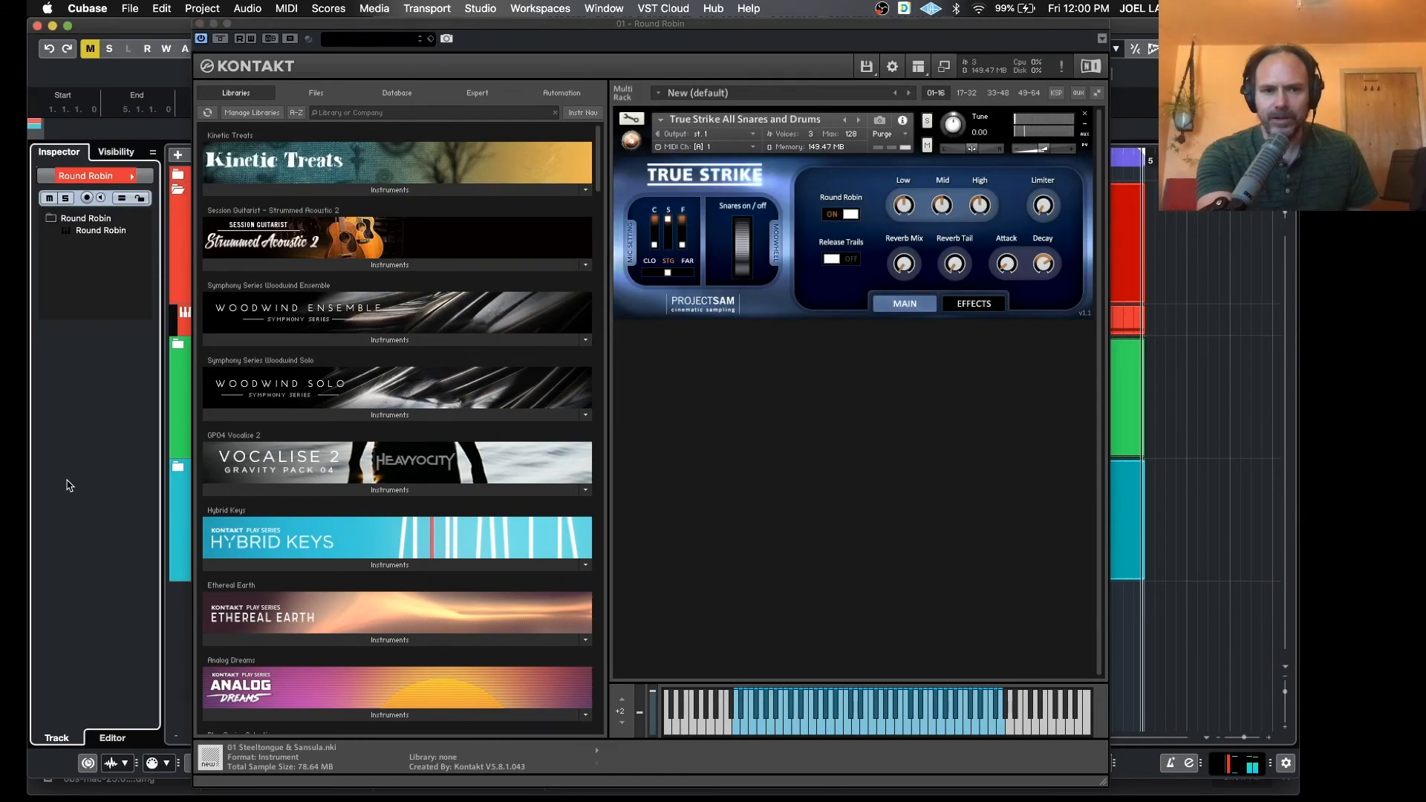
{"action": "left_click", "coordinate": [199, 24]}
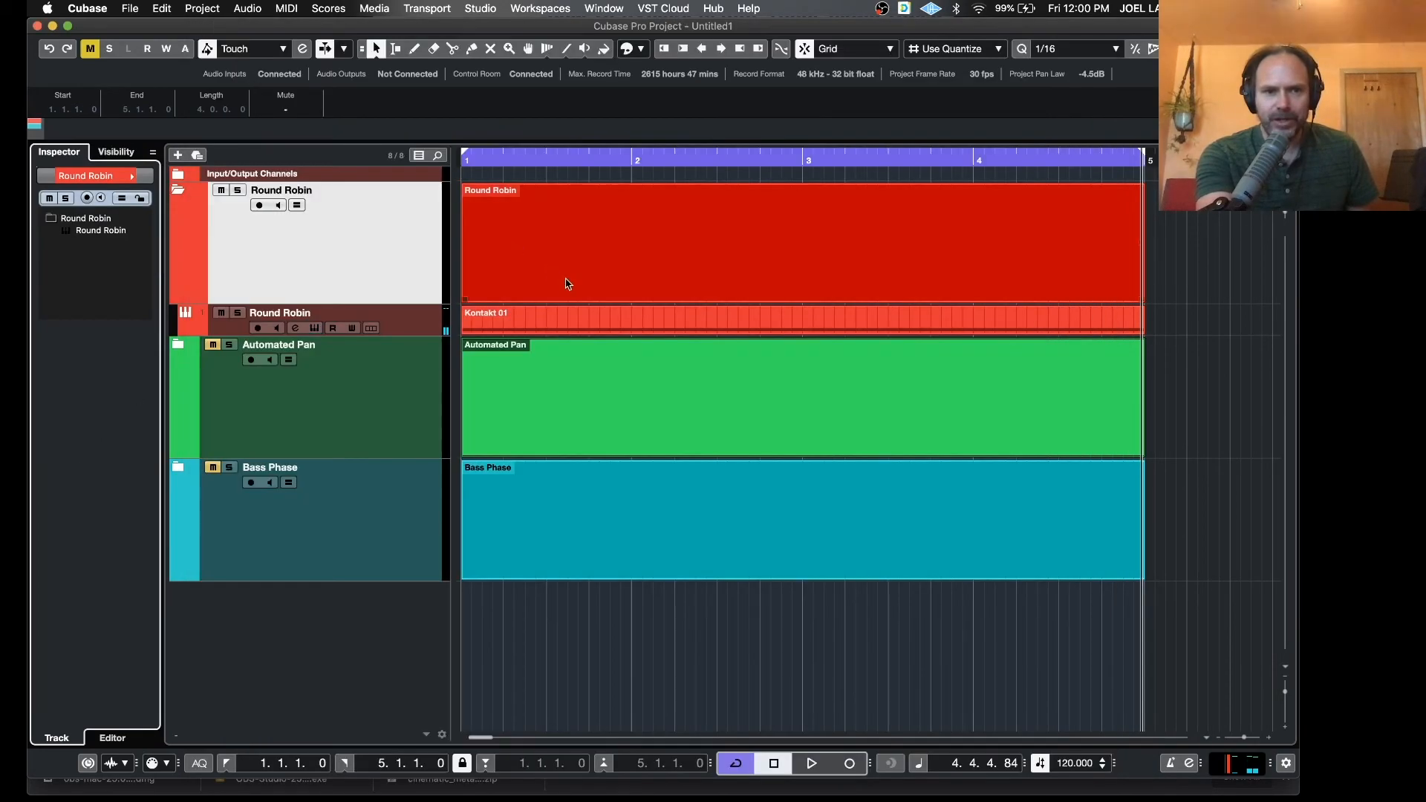
Enlarge the Round Robin instrument track and inspect a C3 note of the Kontakt 01 part in the Key Editor
{"action": "left_click_drag", "start_coordinate": [418, 336], "coordinate": [418, 411]}
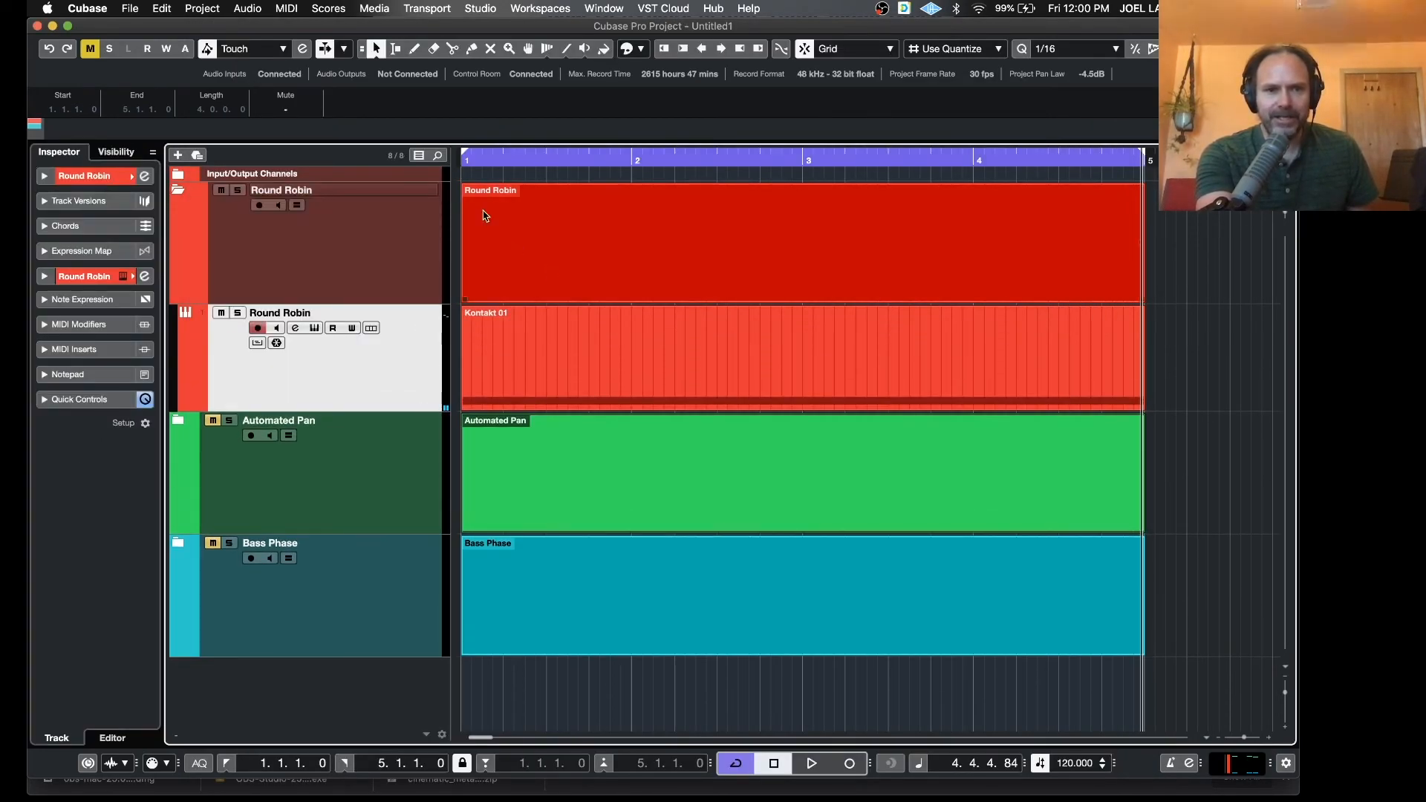
{"action": "left_click", "coordinate": [546, 350]}
{"action": "double_click", "coordinate": [546, 350]}
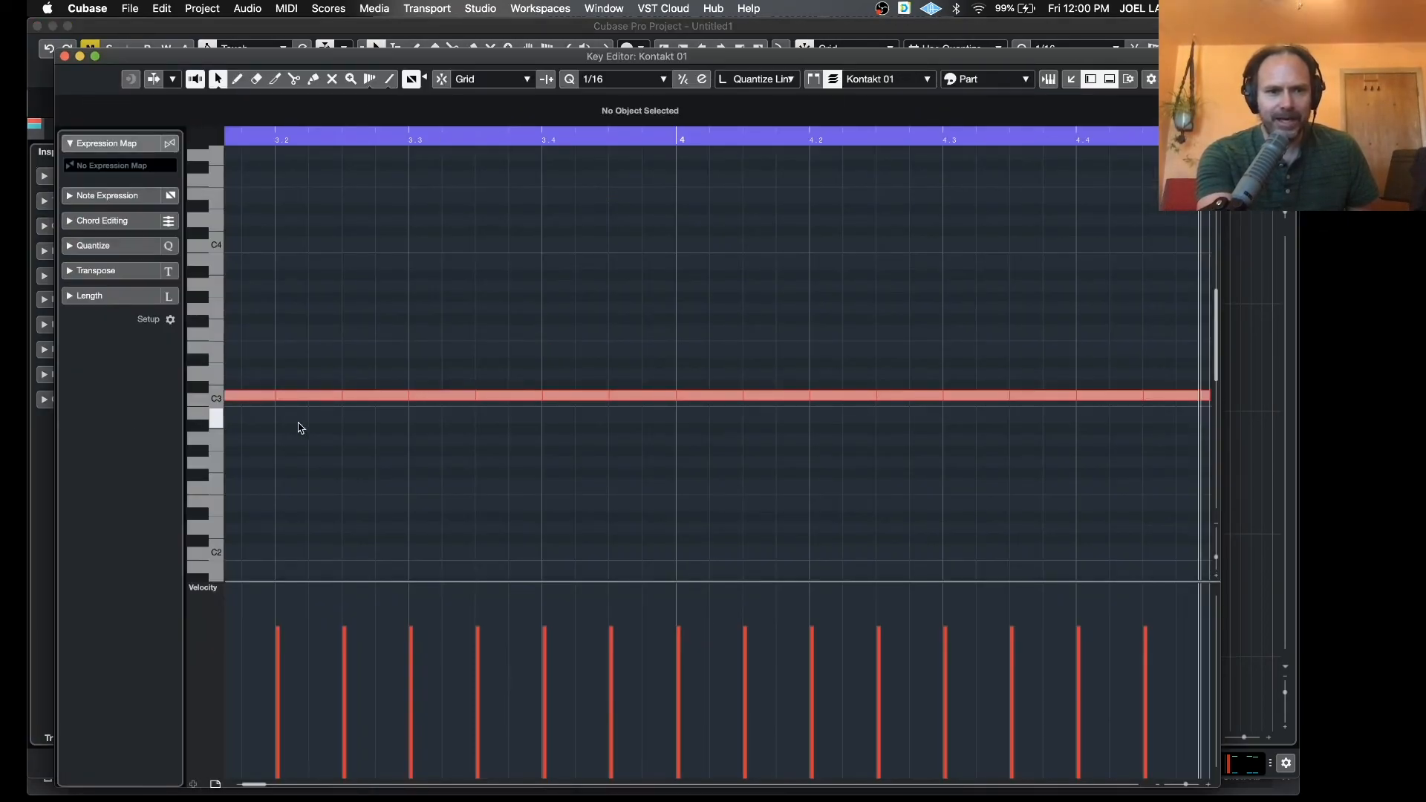
{"action": "left_click", "coordinate": [292, 401]}
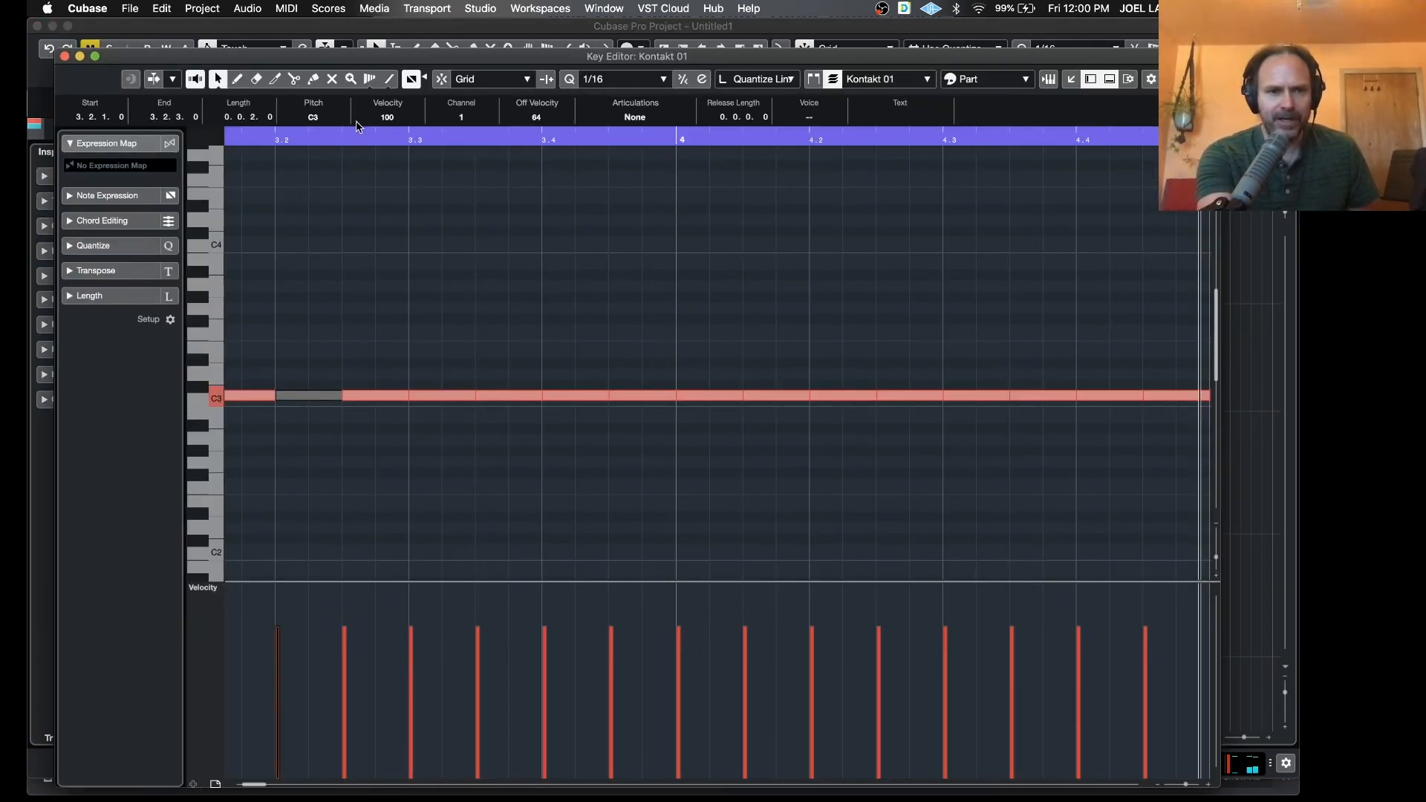
{"action": "left_click", "coordinate": [64, 55]}
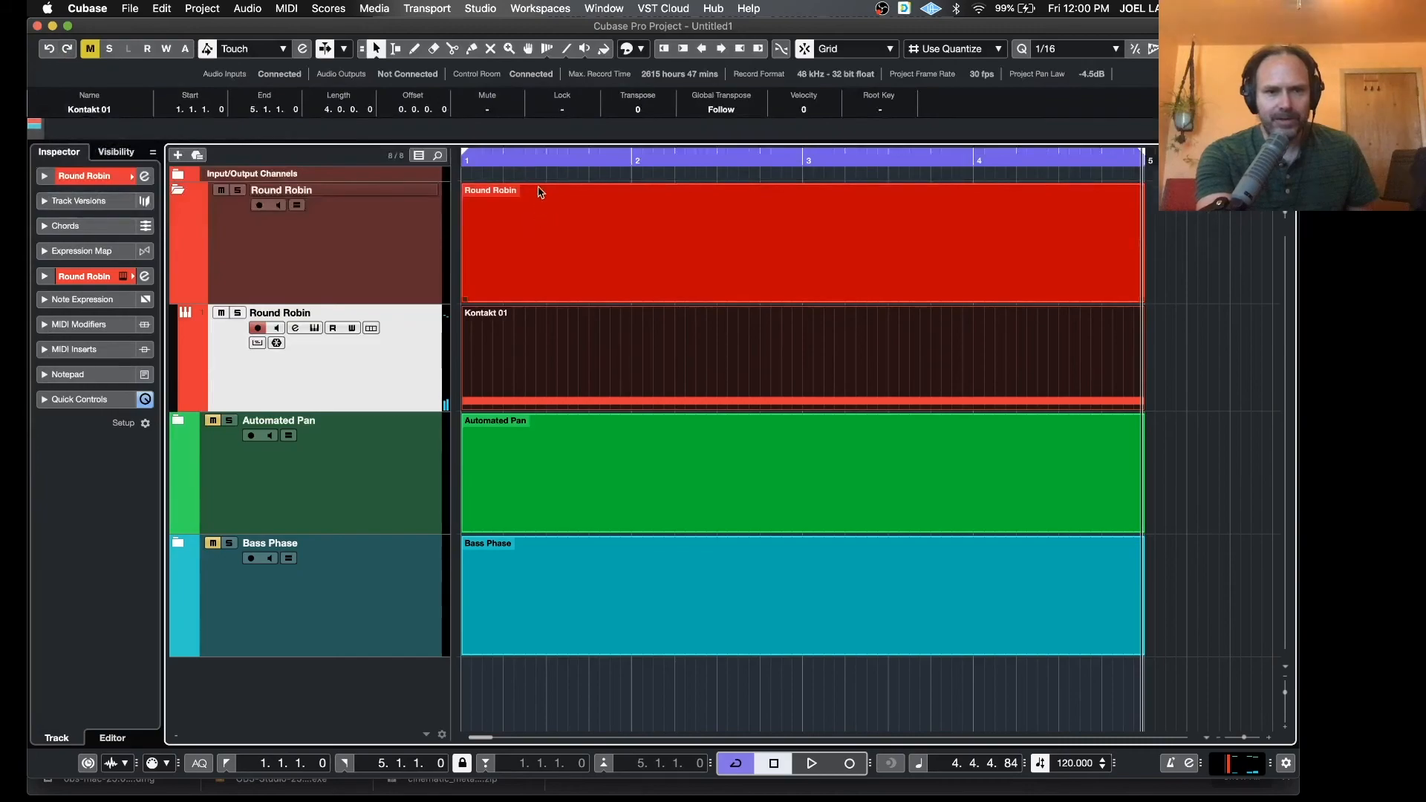
Play the Kontakt 01 part in the loop to hear the repeated snare notes, and stop playback
{"action": "key", "text": "space"}
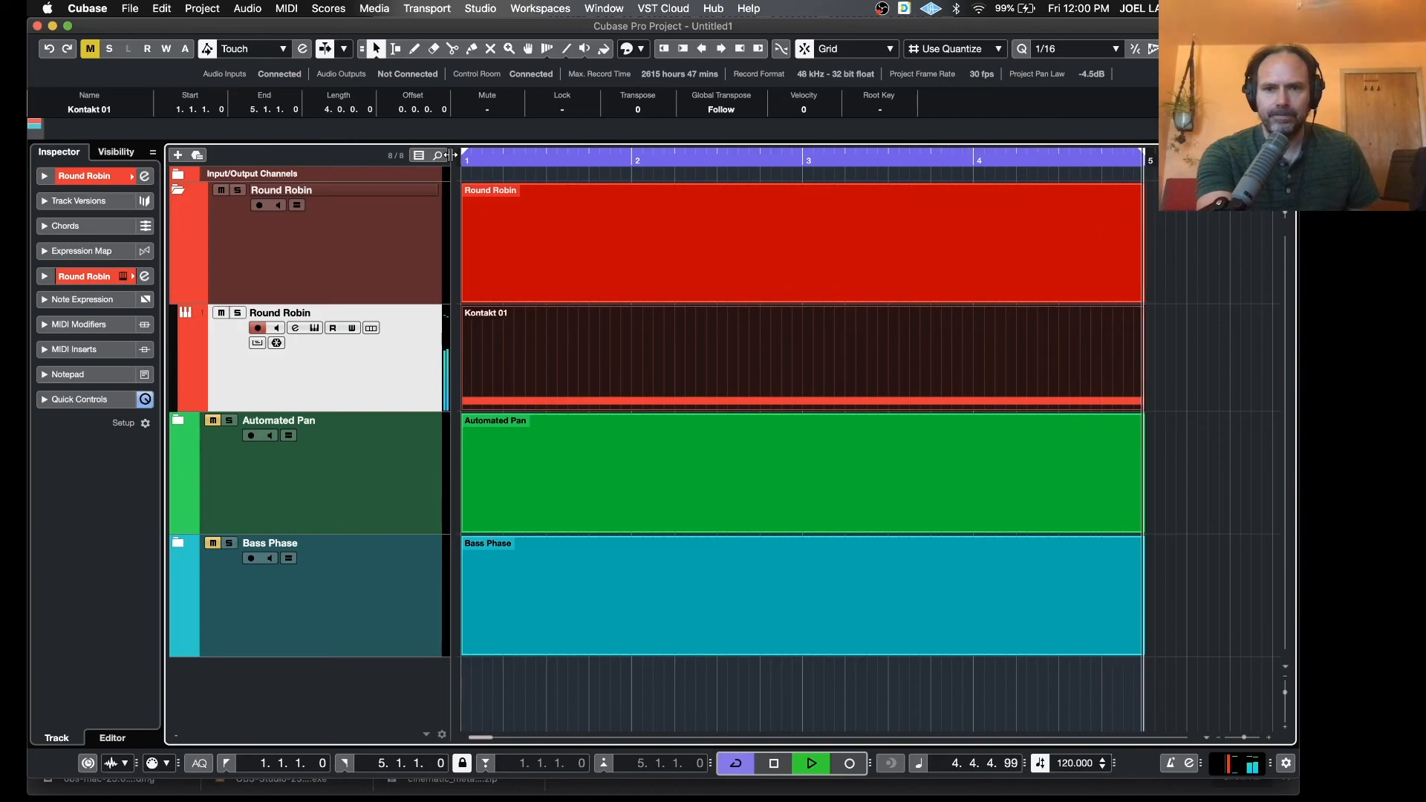
{"action": "key", "text": "space"}
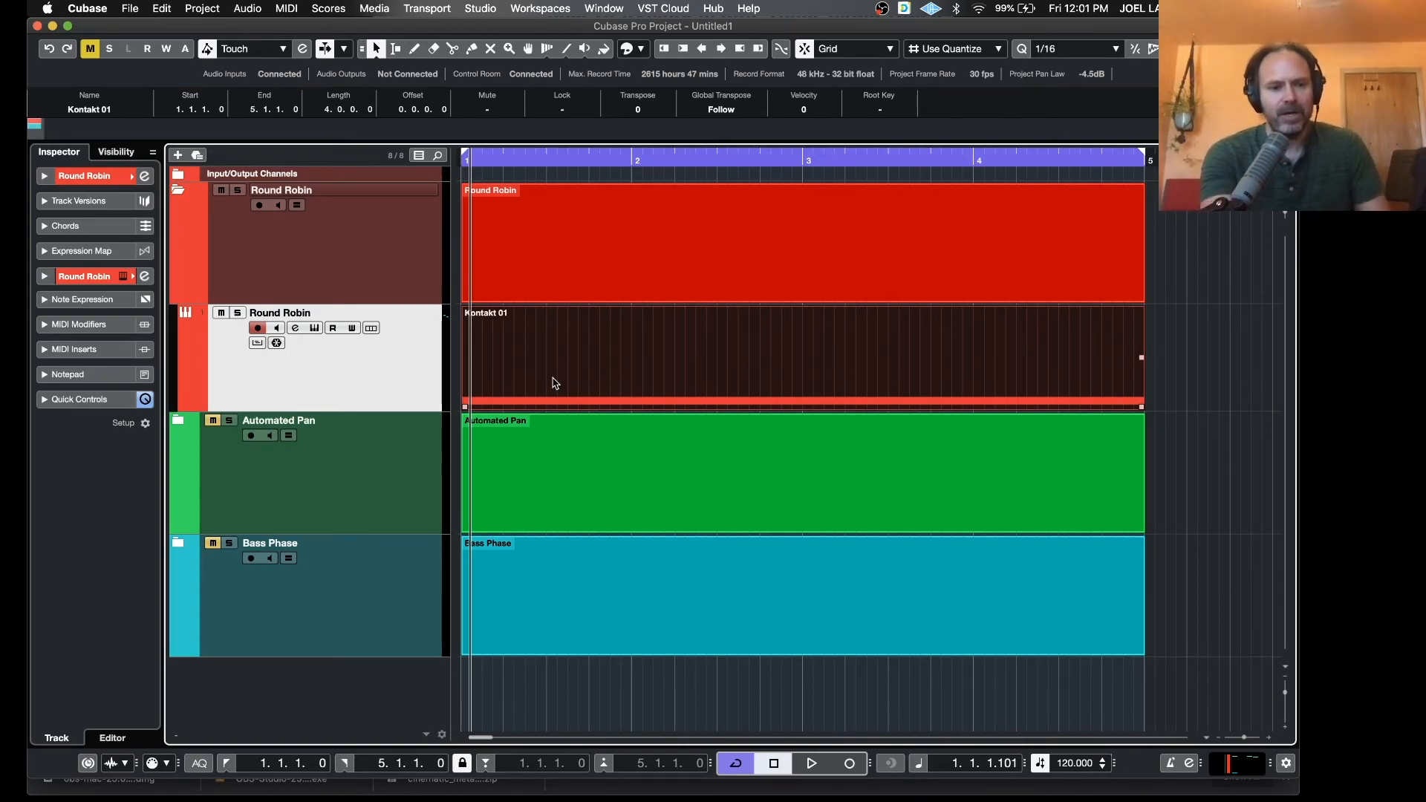
Render the Kontakt 01 part in place as one event with Dry (Transfer Channel Settings) processing
{"action": "left_click", "coordinate": [205, 9]}
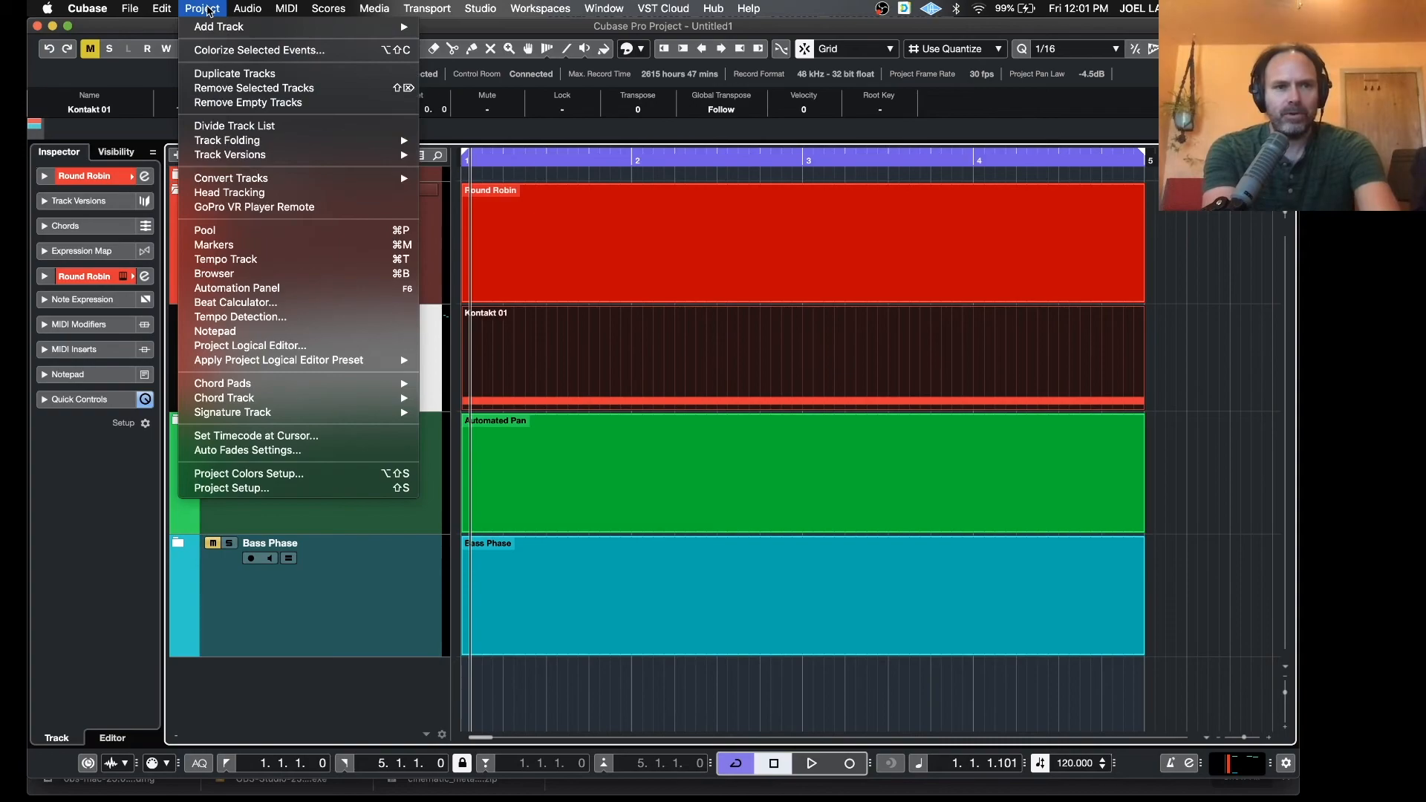
{"action": "mouse_move", "coordinate": [162, 9]}
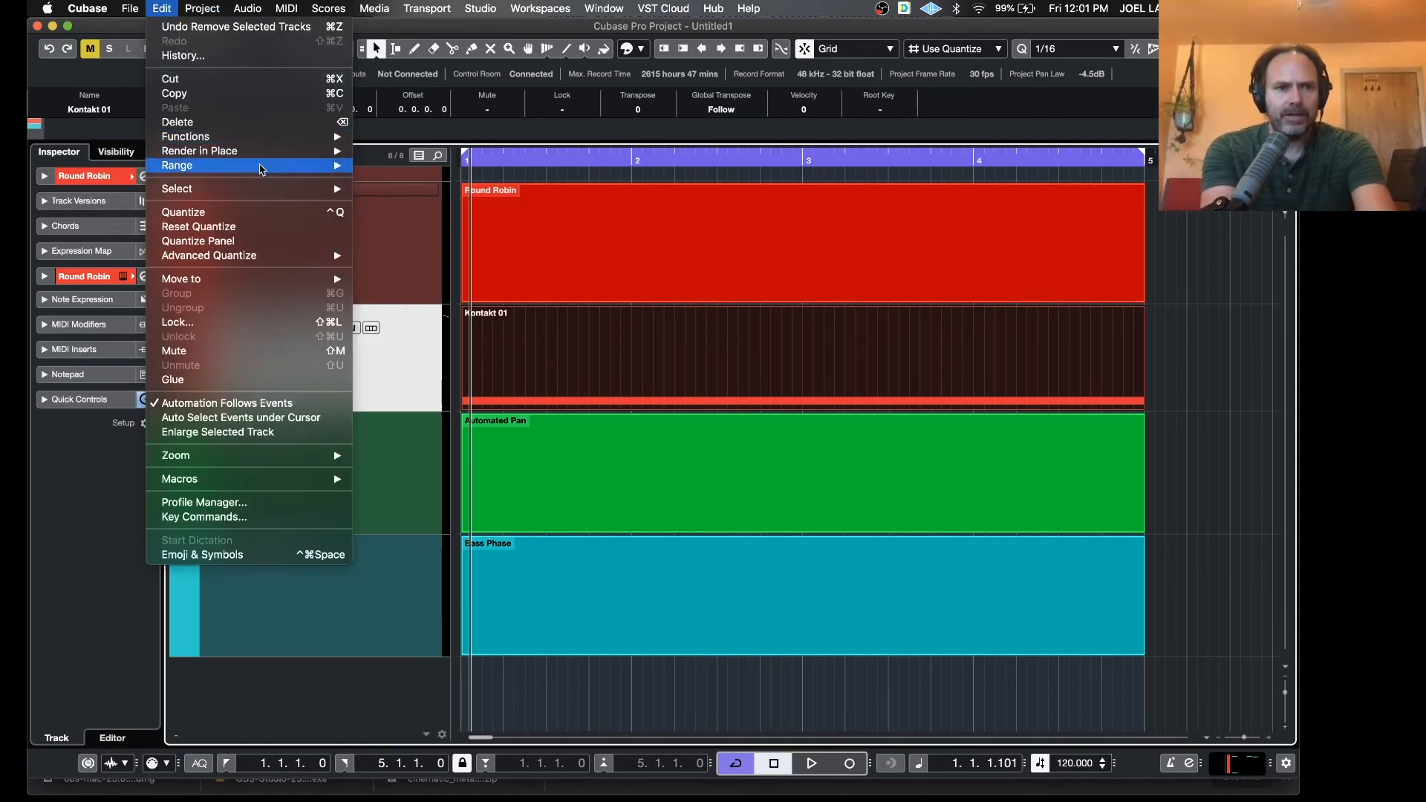
{"action": "mouse_move", "coordinate": [252, 153]}
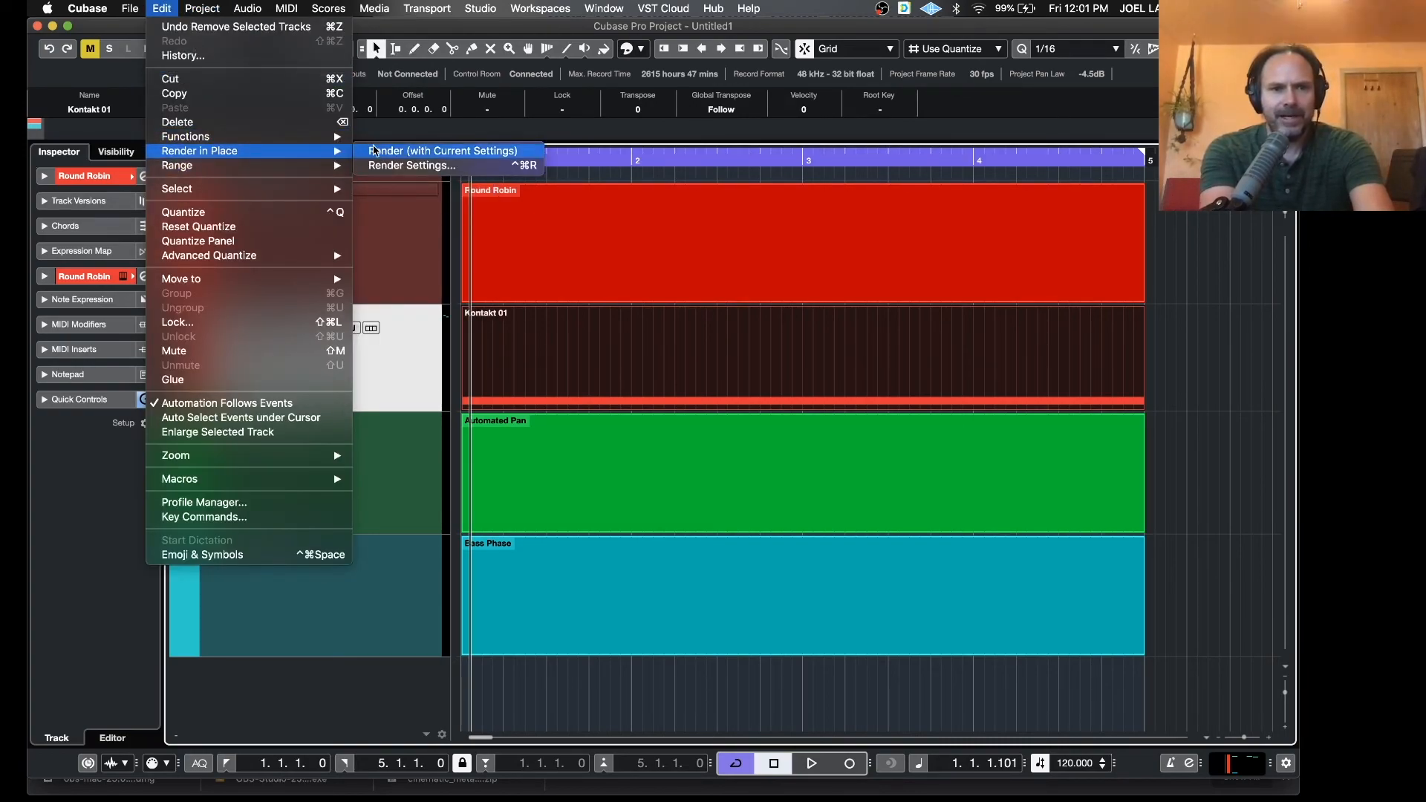
{"action": "left_click", "coordinate": [419, 165]}
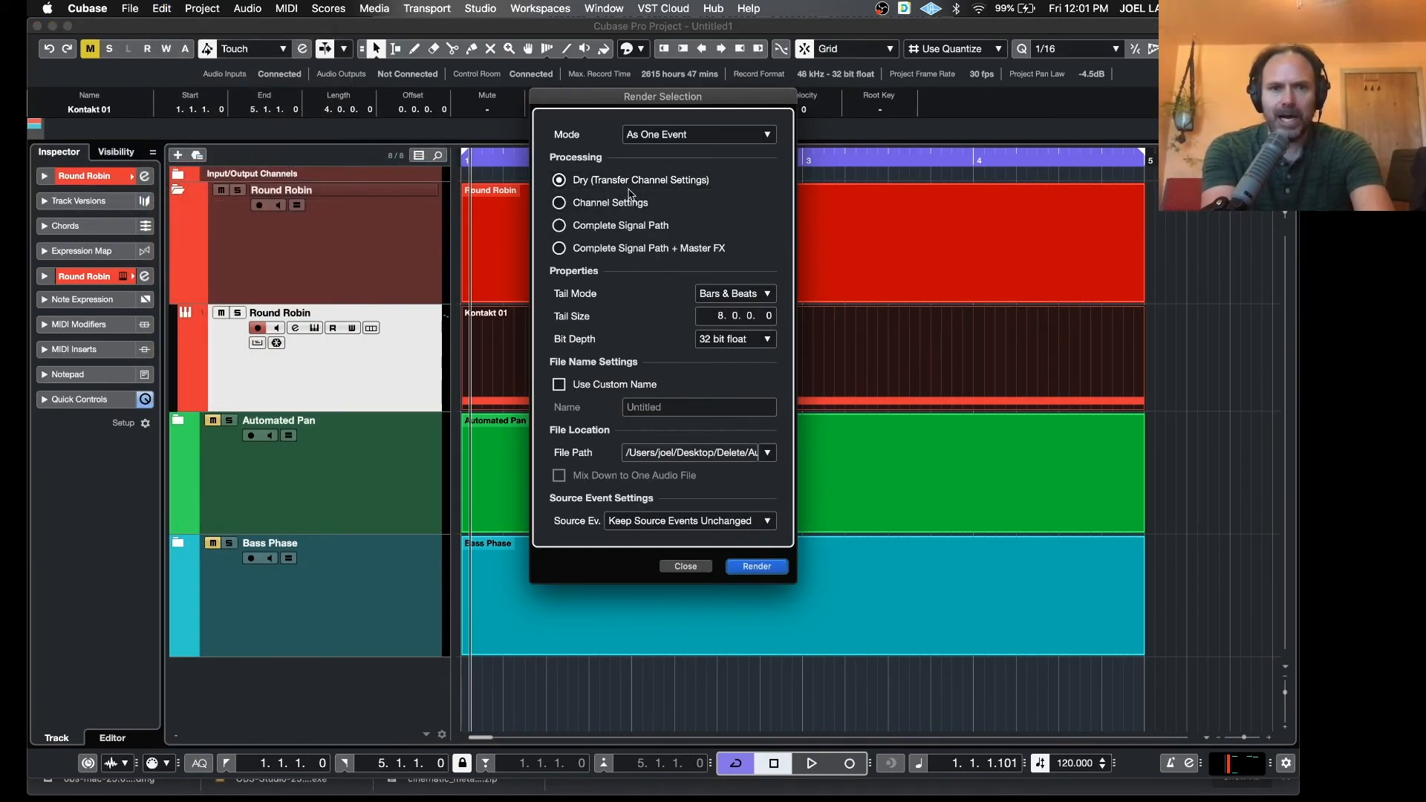
{"action": "left_click", "coordinate": [764, 567]}
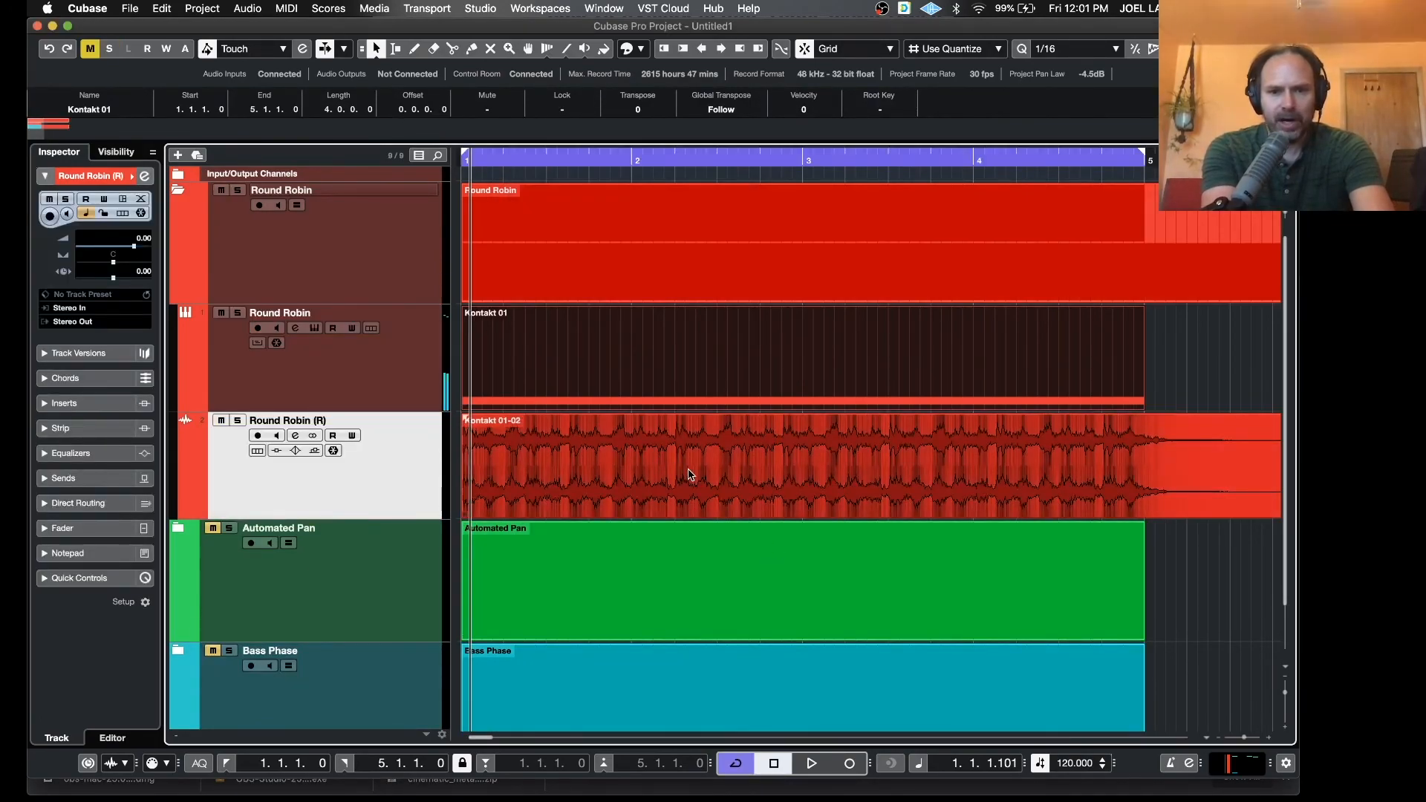
Render the original Kontakt 01 part in place a second time with the current render settings
{"action": "left_click", "coordinate": [578, 366]}
{"action": "left_click", "coordinate": [337, 390]}
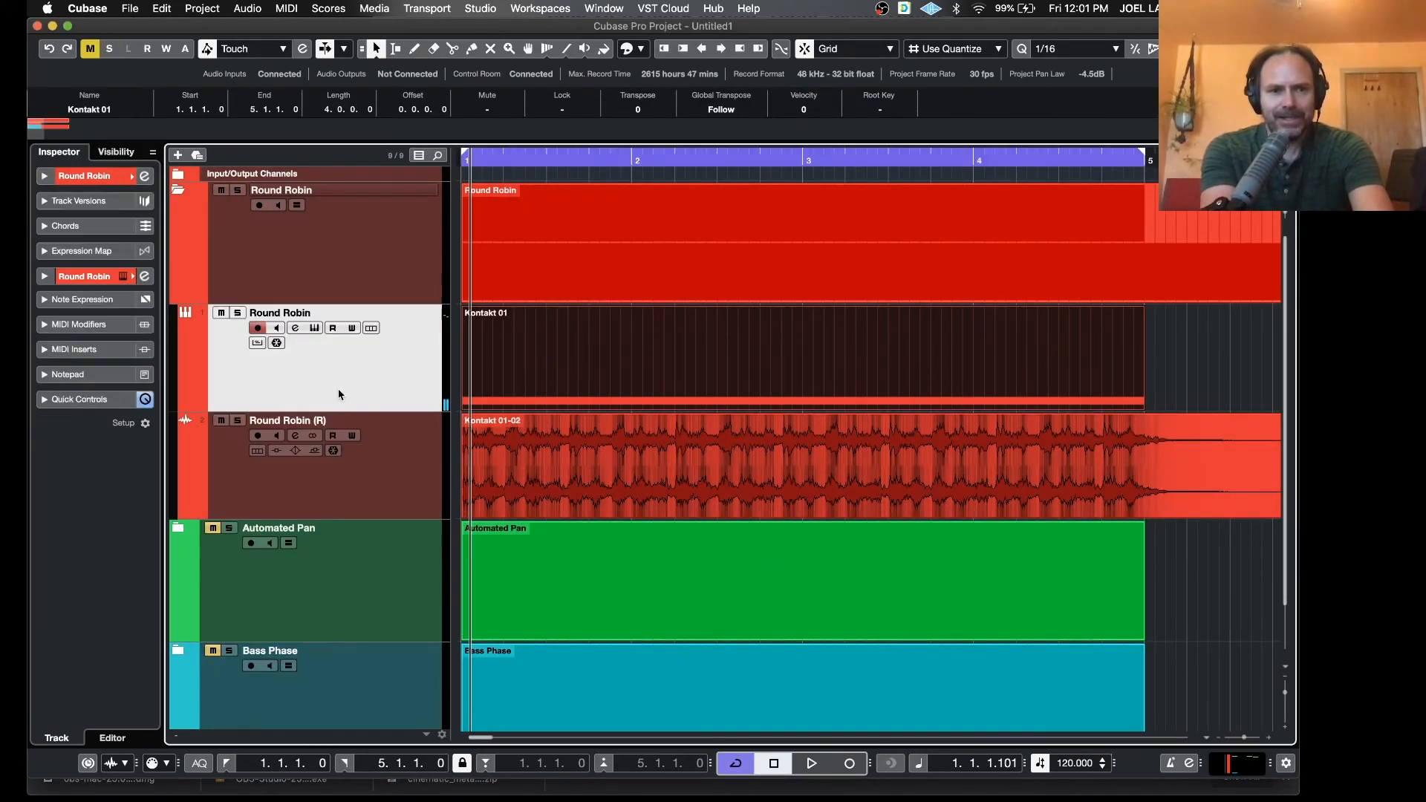
{"action": "left_click", "coordinate": [162, 8]}
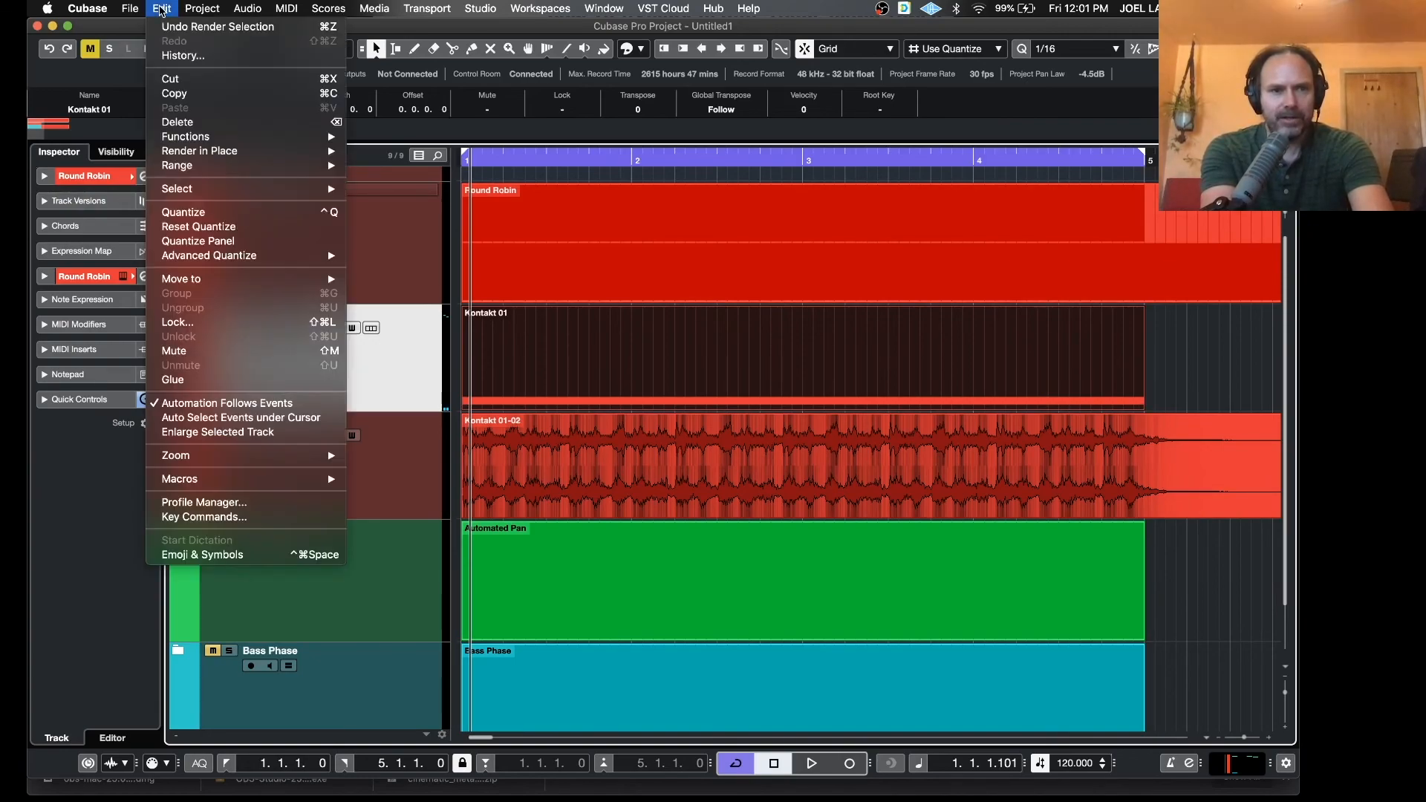
{"action": "mouse_move", "coordinate": [285, 152]}
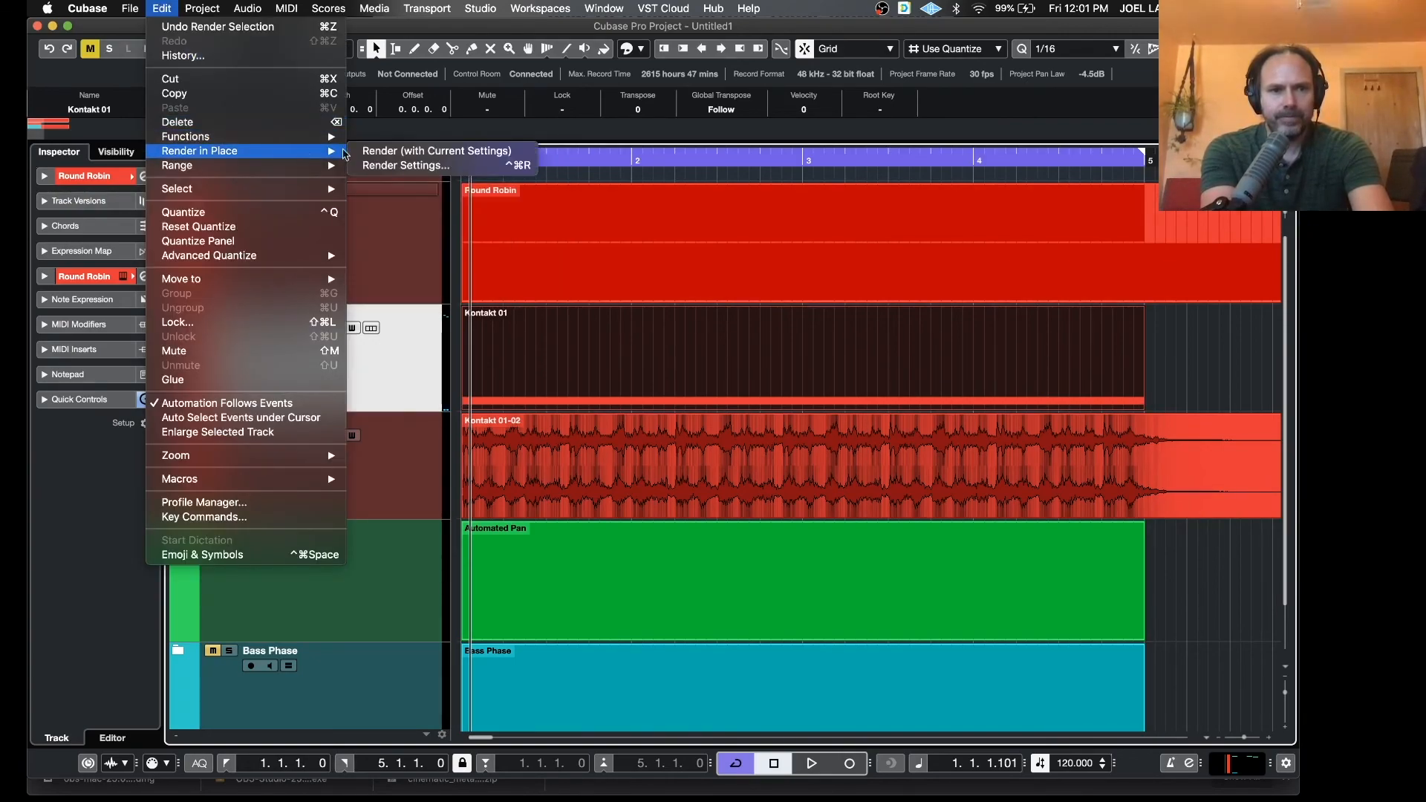
{"action": "left_click", "coordinate": [416, 152]}
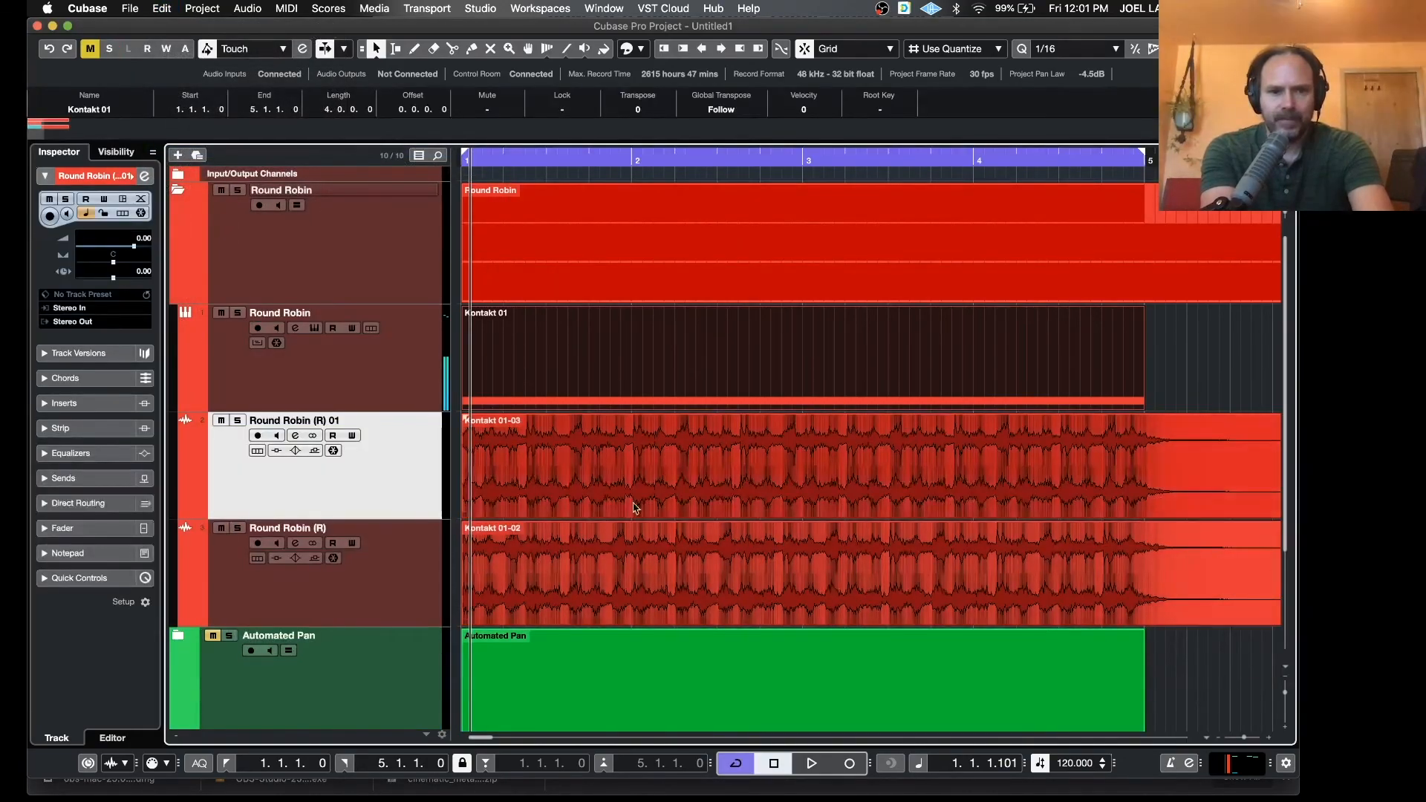
Examine the start of the two rendered Round Robin waveforms up close for differences
{"action": "left_click", "coordinate": [552, 384]}
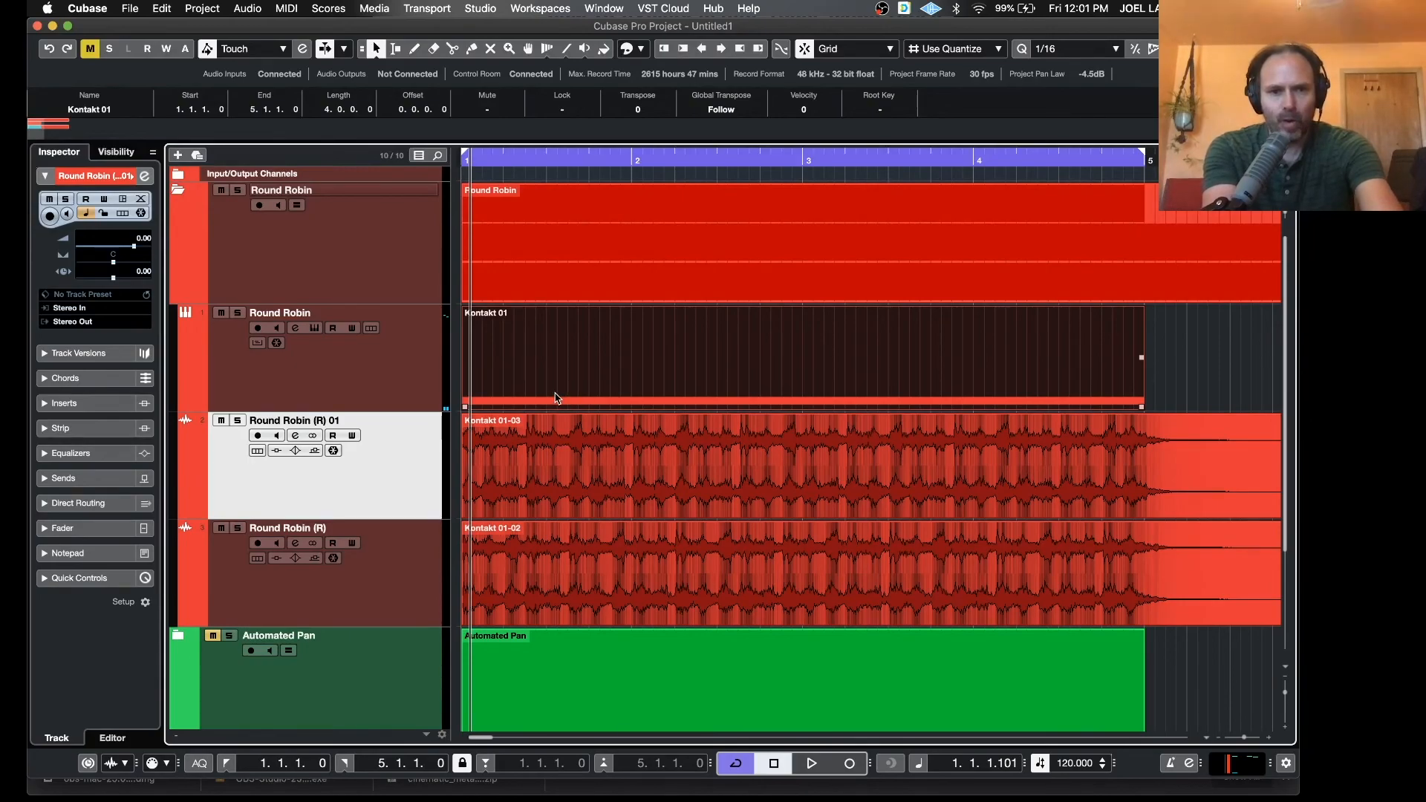
{"action": "key", "text": "h"}
{"action": "key", "text": "h"}
{"action": "key", "text": "h"}
{"action": "key", "text": "h"}
{"action": "key", "text": "h"}
{"action": "key", "text": "h"}
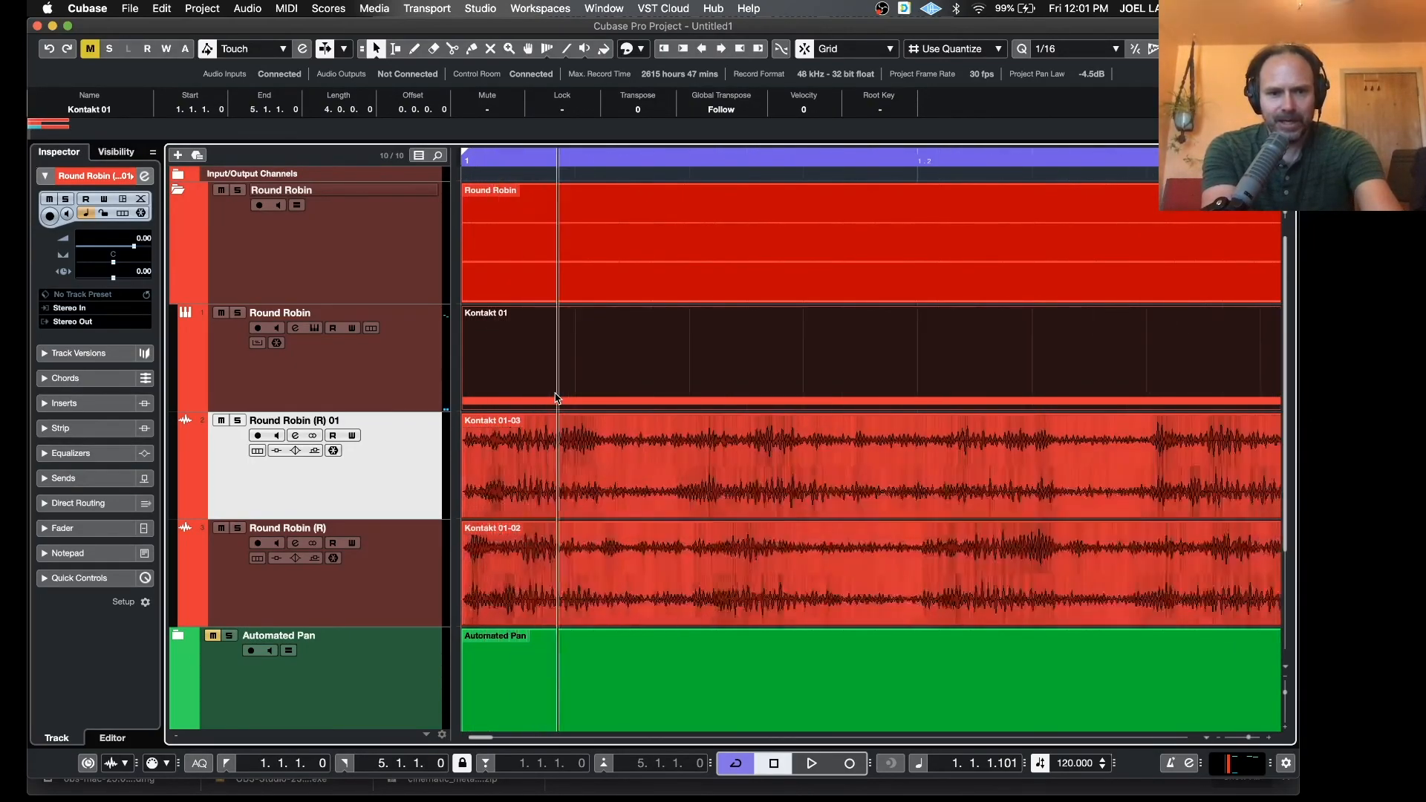
{"action": "key", "text": "h"}
{"action": "key", "text": "h"}
{"action": "key", "text": "h"}
{"action": "key", "text": "h"}
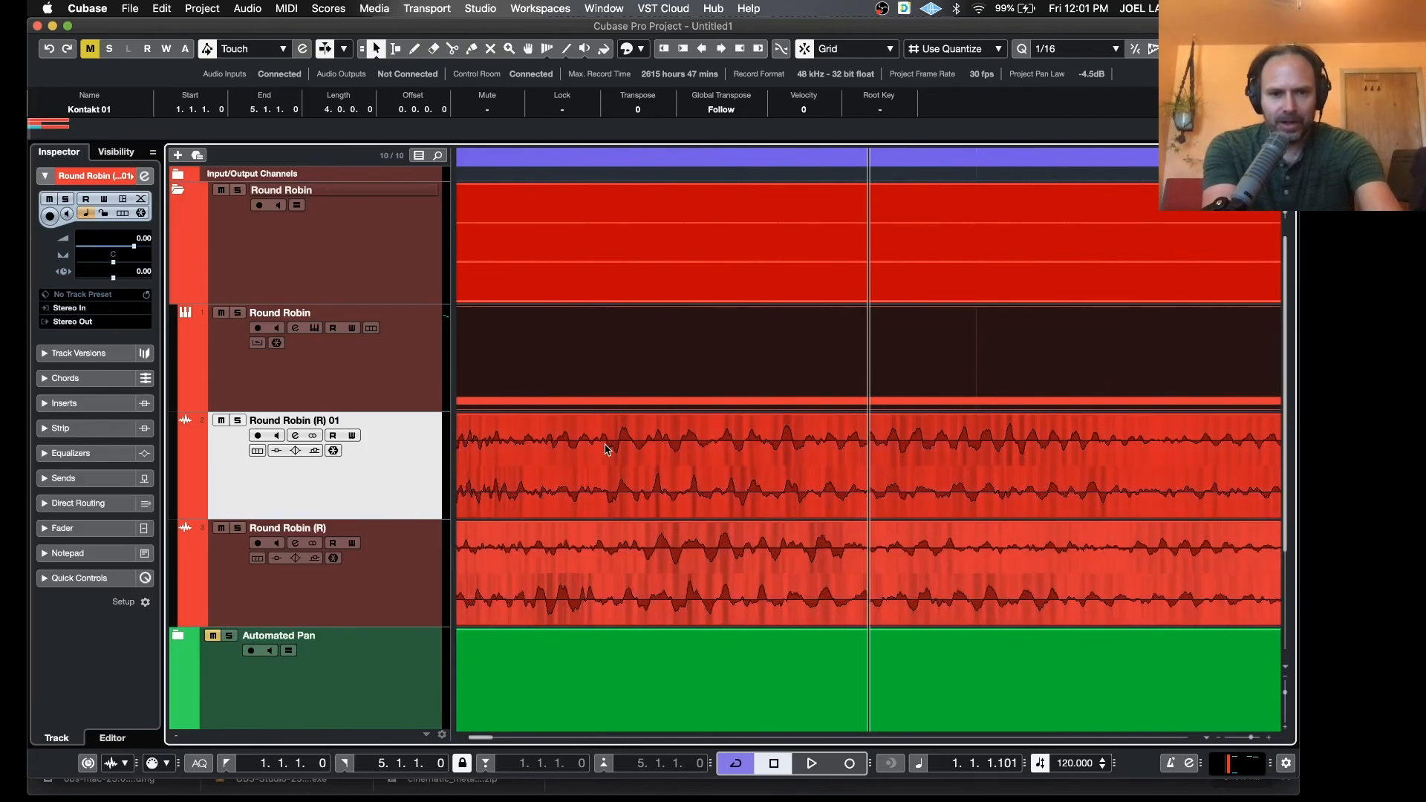
{"action": "left_click", "coordinate": [524, 546]}
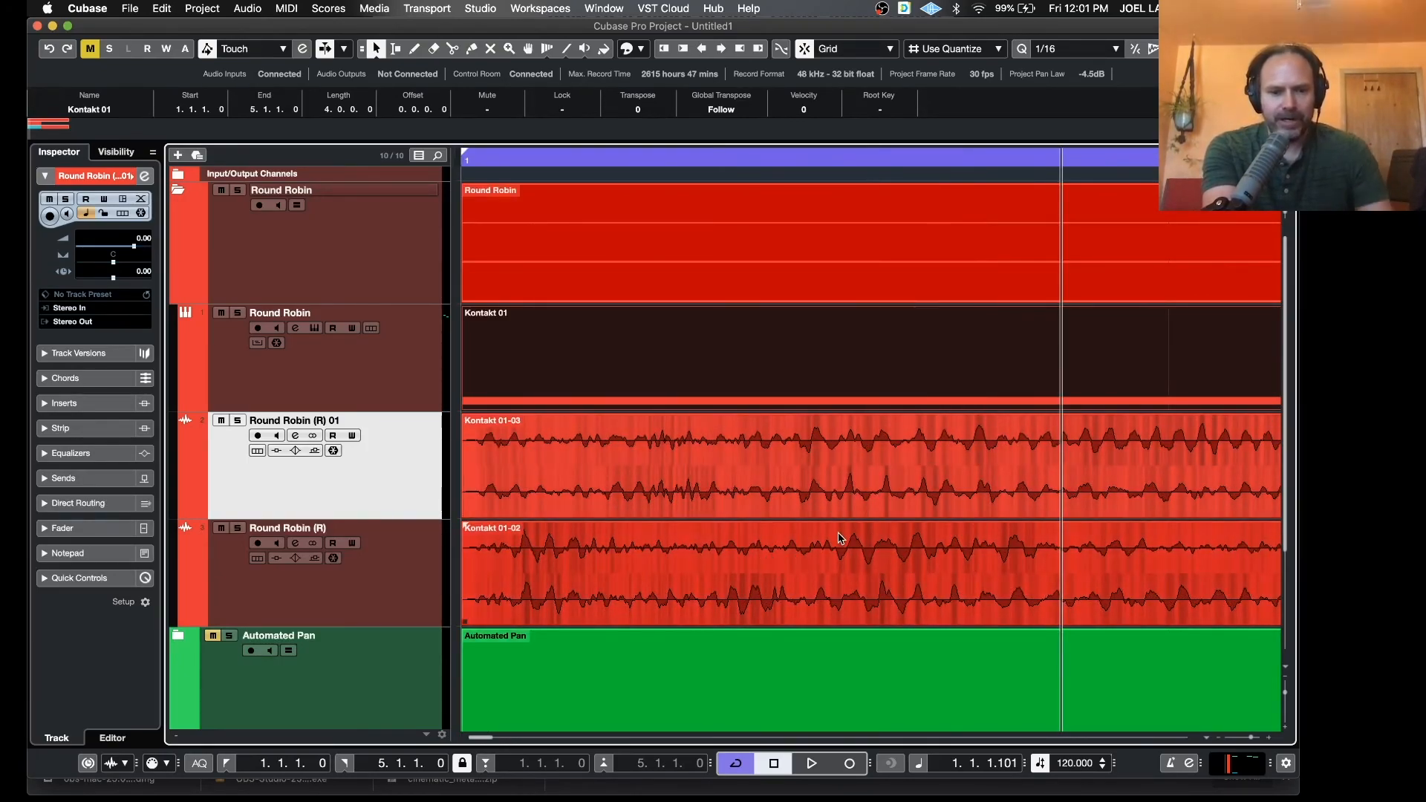
Compare the two rendered Round Robin waveforms with each other across the rest of the loop
{"action": "key", "text": "g"}
{"action": "key", "text": "g"}
{"action": "key", "text": "g"}
{"action": "key", "text": "g"}
{"action": "key", "text": "g"}
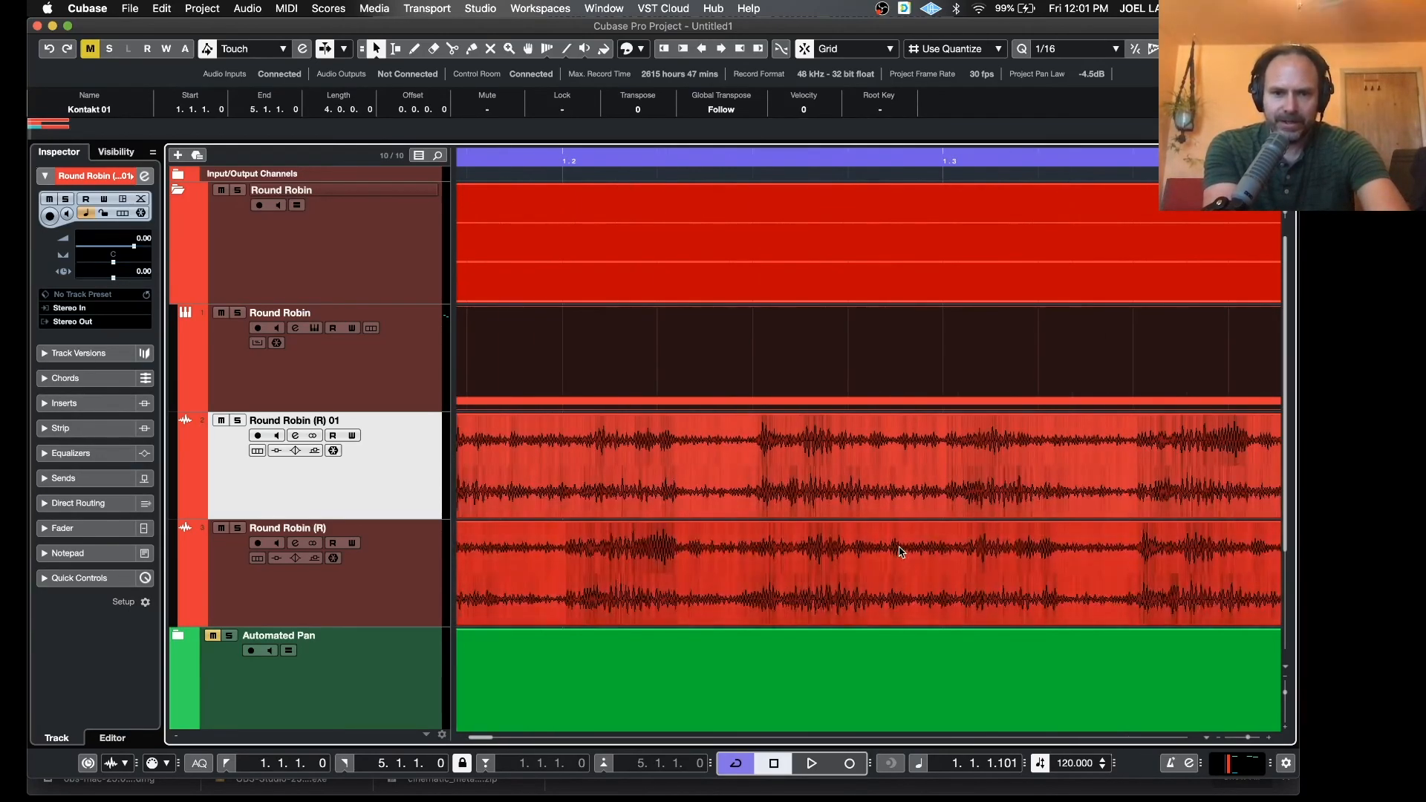
{"action": "key", "text": "g"}
{"action": "key", "text": "g"}
{"action": "scroll", "coordinate": [901, 551], "scroll_direction": "right", "scroll_amount": 3}
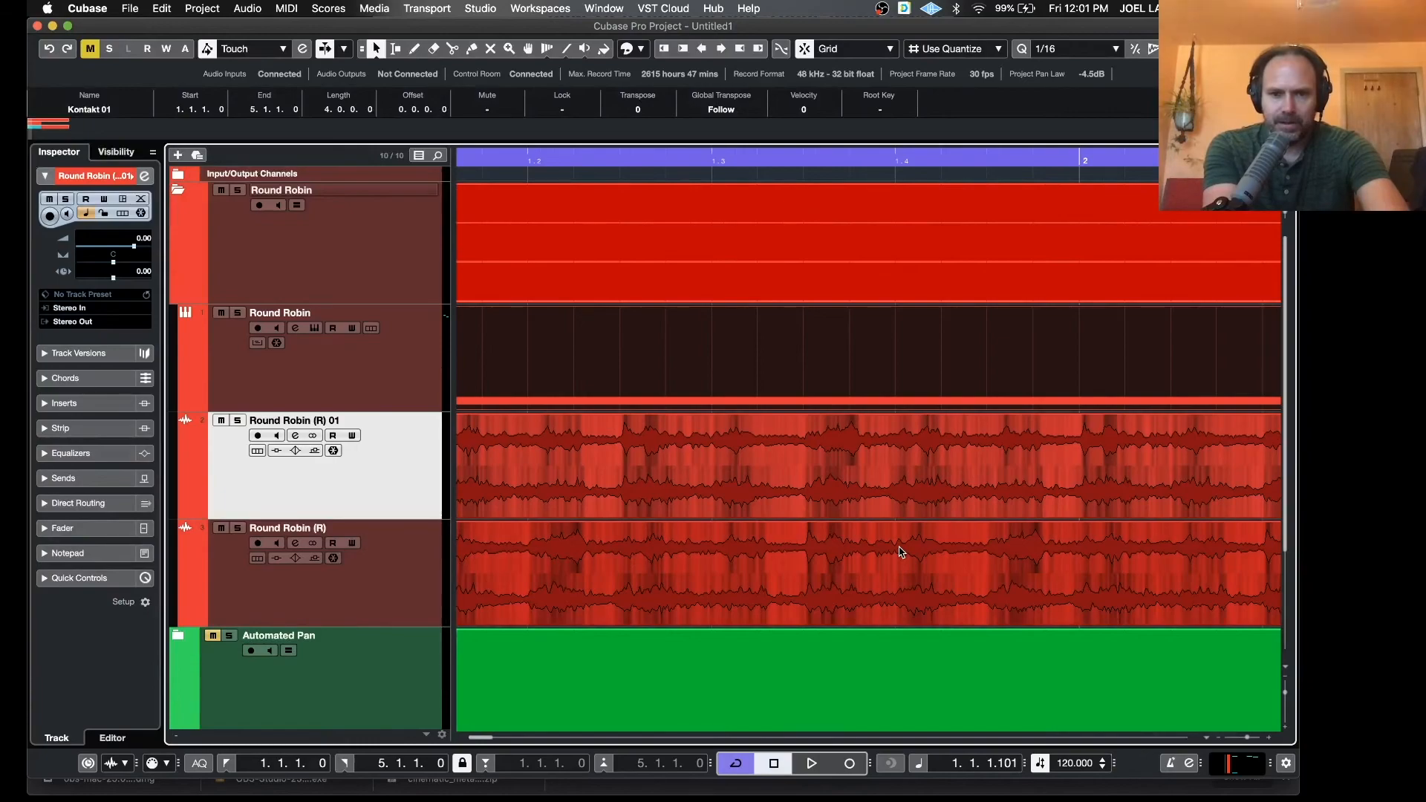
{"action": "scroll", "coordinate": [901, 551], "scroll_direction": "right", "scroll_amount": 8}
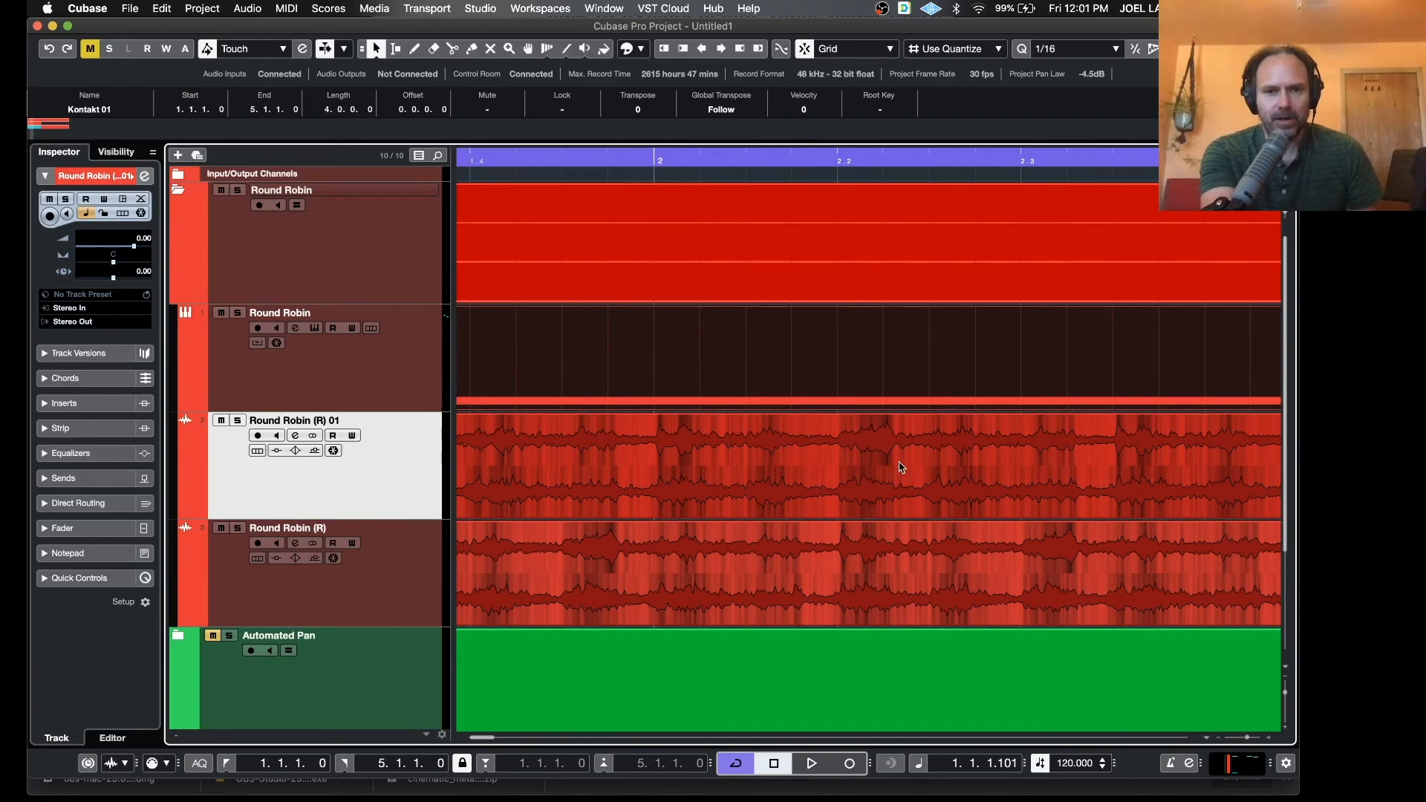
{"action": "scroll", "coordinate": [900, 467], "scroll_direction": "right", "scroll_amount": 5}
{"action": "scroll", "coordinate": [901, 467], "scroll_direction": "right", "scroll_amount": 4}
{"action": "scroll", "coordinate": [901, 467], "scroll_direction": "down", "scroll_amount": 7}
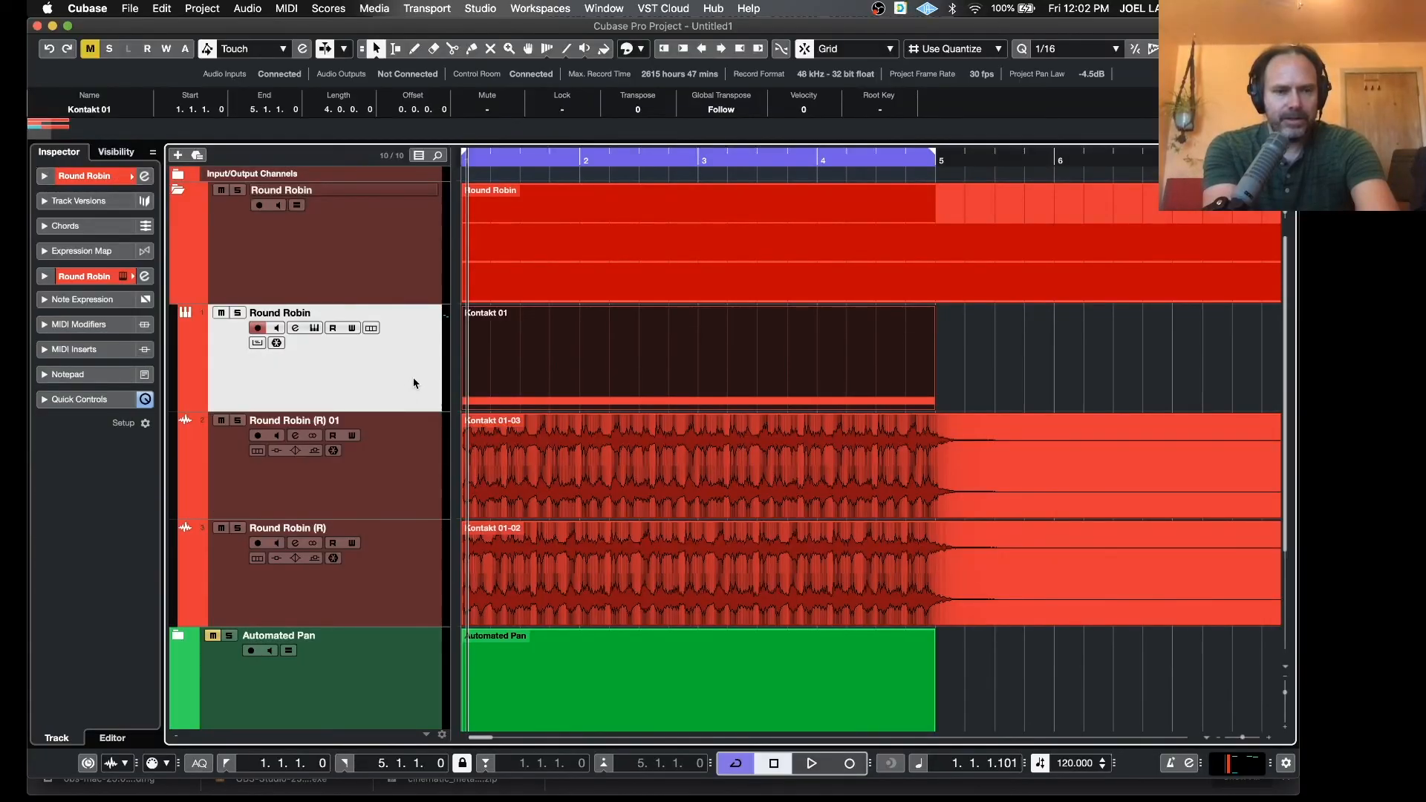
Mute the Round Robin folder track and collapse it
{"action": "left_click", "coordinate": [332, 281]}
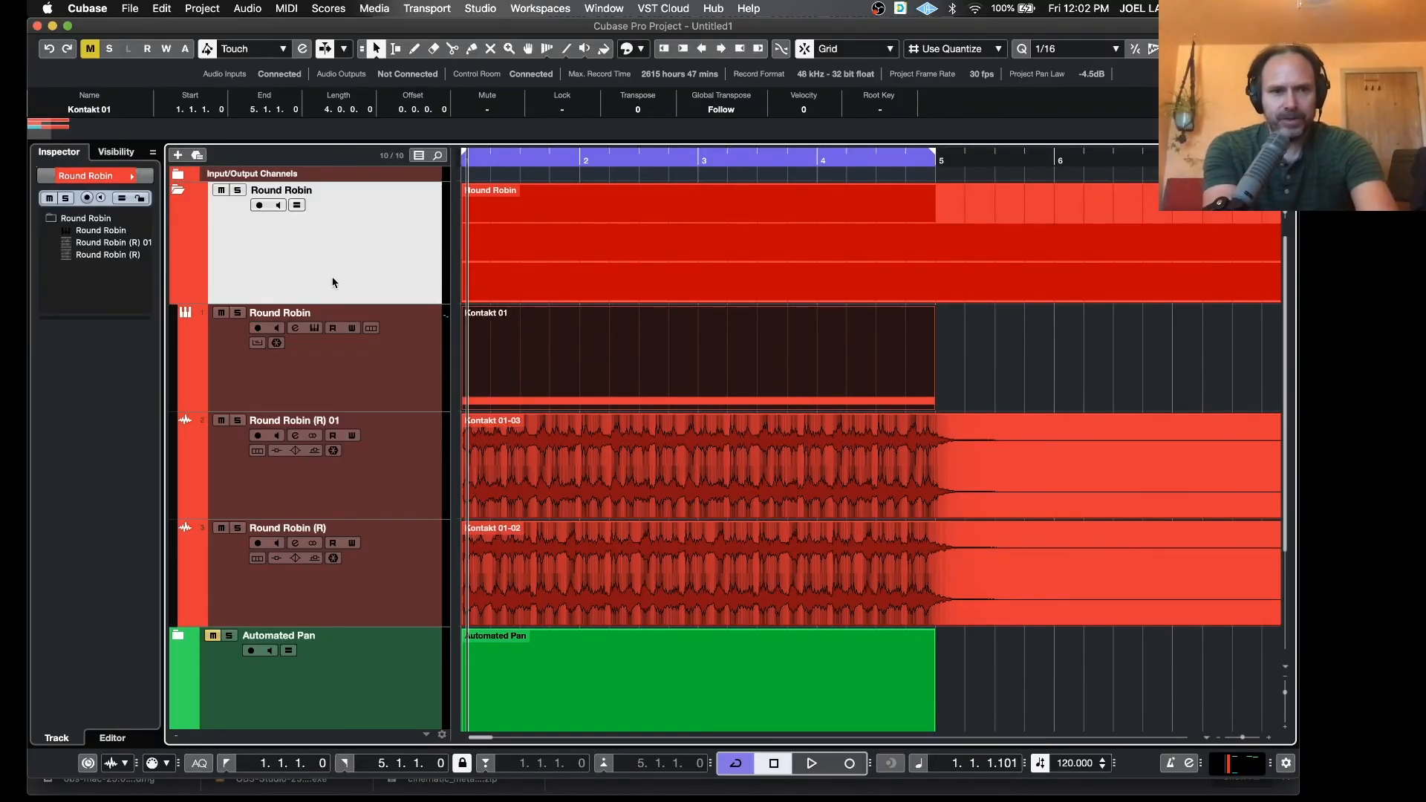
{"action": "left_click", "coordinate": [222, 191]}
{"action": "left_click", "coordinate": [178, 194]}
Expand the Automated Pan folder and unmute it
{"action": "left_click", "coordinate": [361, 372]}
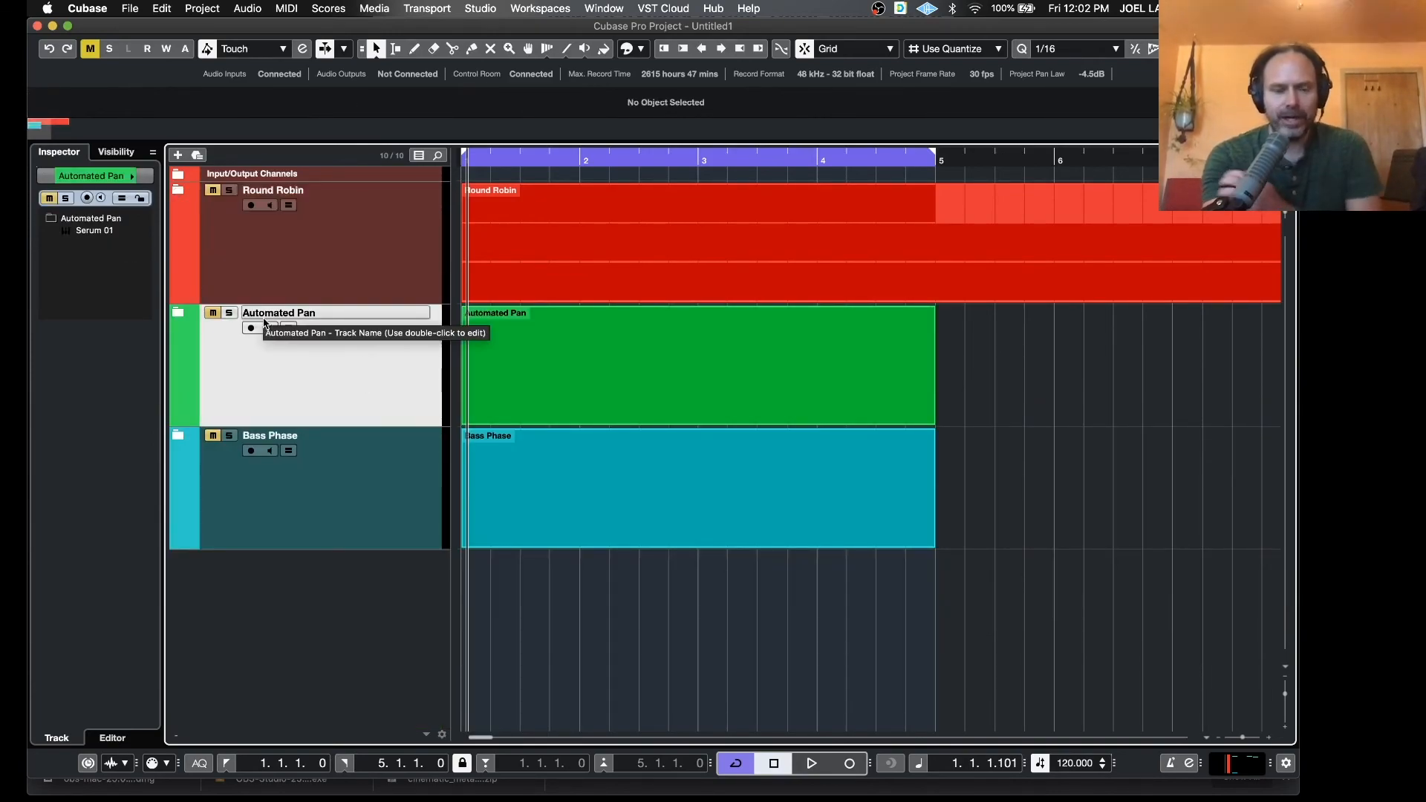
{"action": "left_click", "coordinate": [178, 313]}
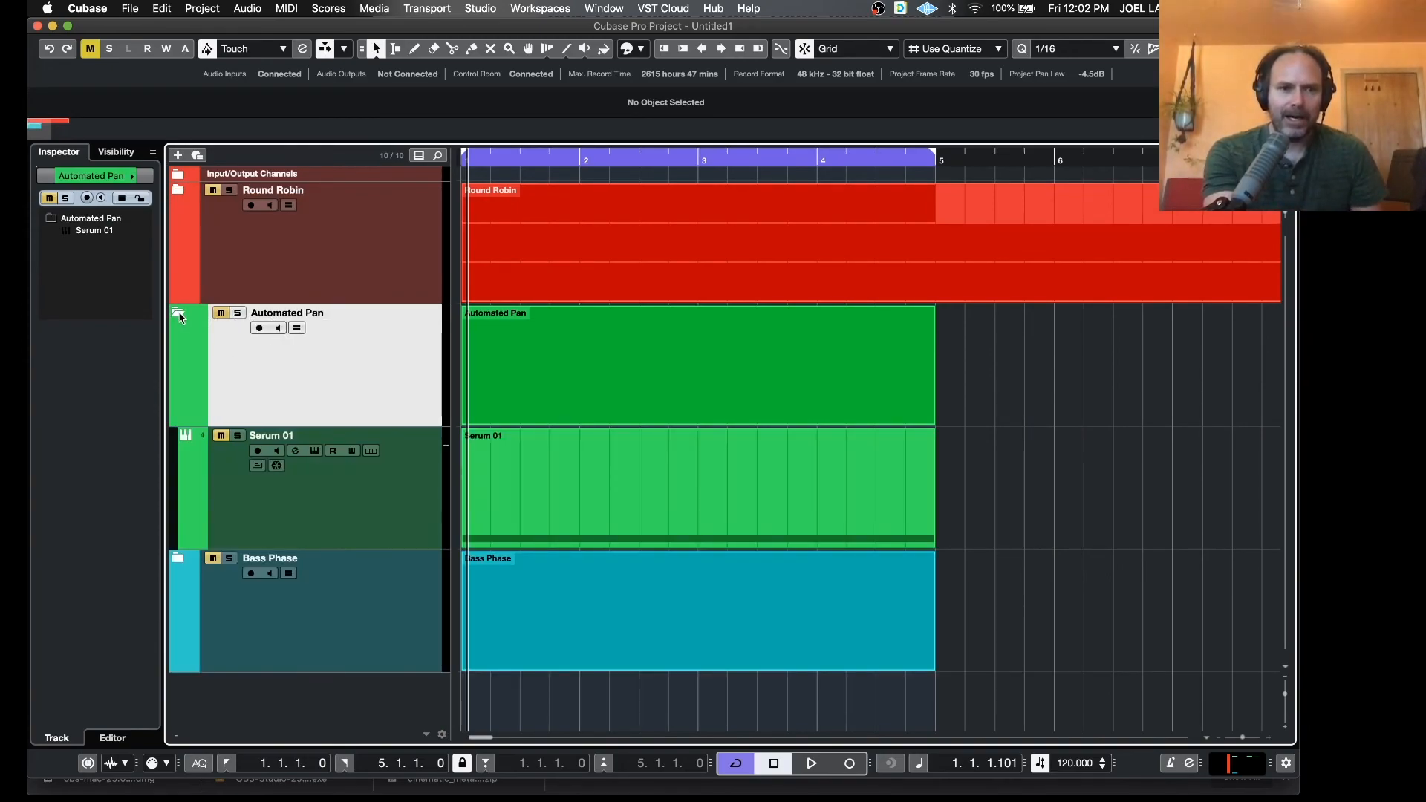
{"action": "left_click", "coordinate": [222, 313]}
Open the Serum instrument of the Serum 01 track and audition a note on its keyboard
{"action": "left_click", "coordinate": [316, 450]}
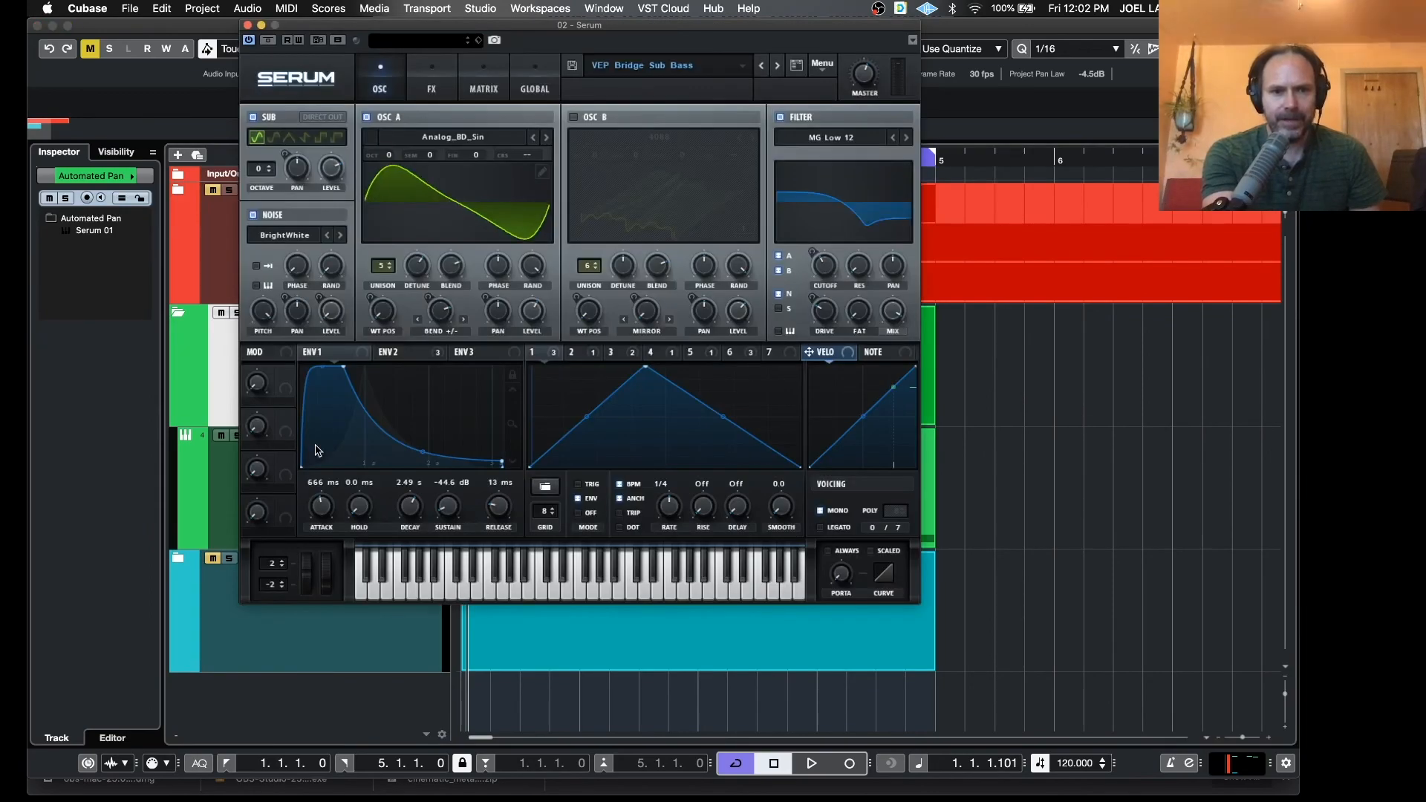
{"action": "left_click", "coordinate": [551, 594]}
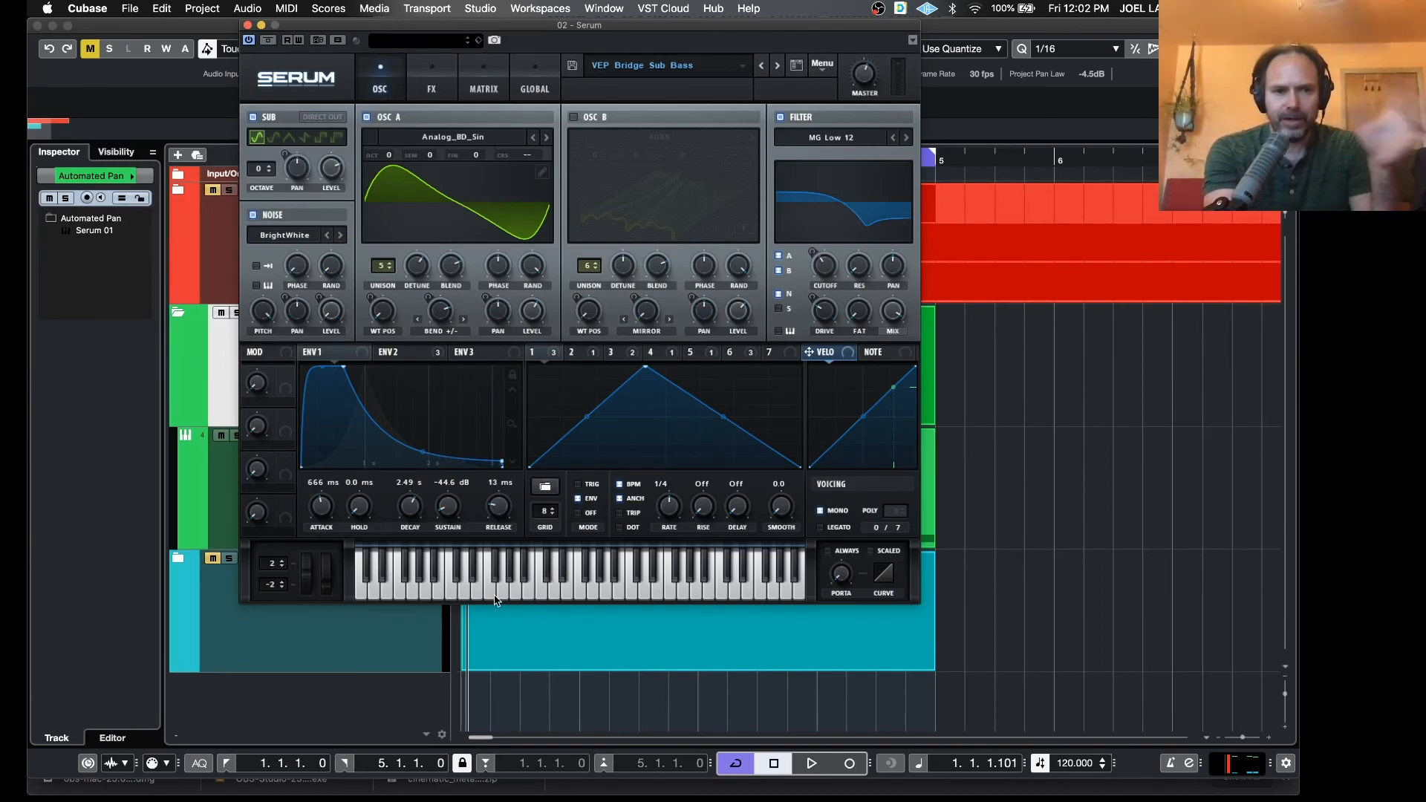
Audition the same low note twice more on Serum's keyboard and close the instrument window
{"action": "left_click", "coordinate": [467, 592]}
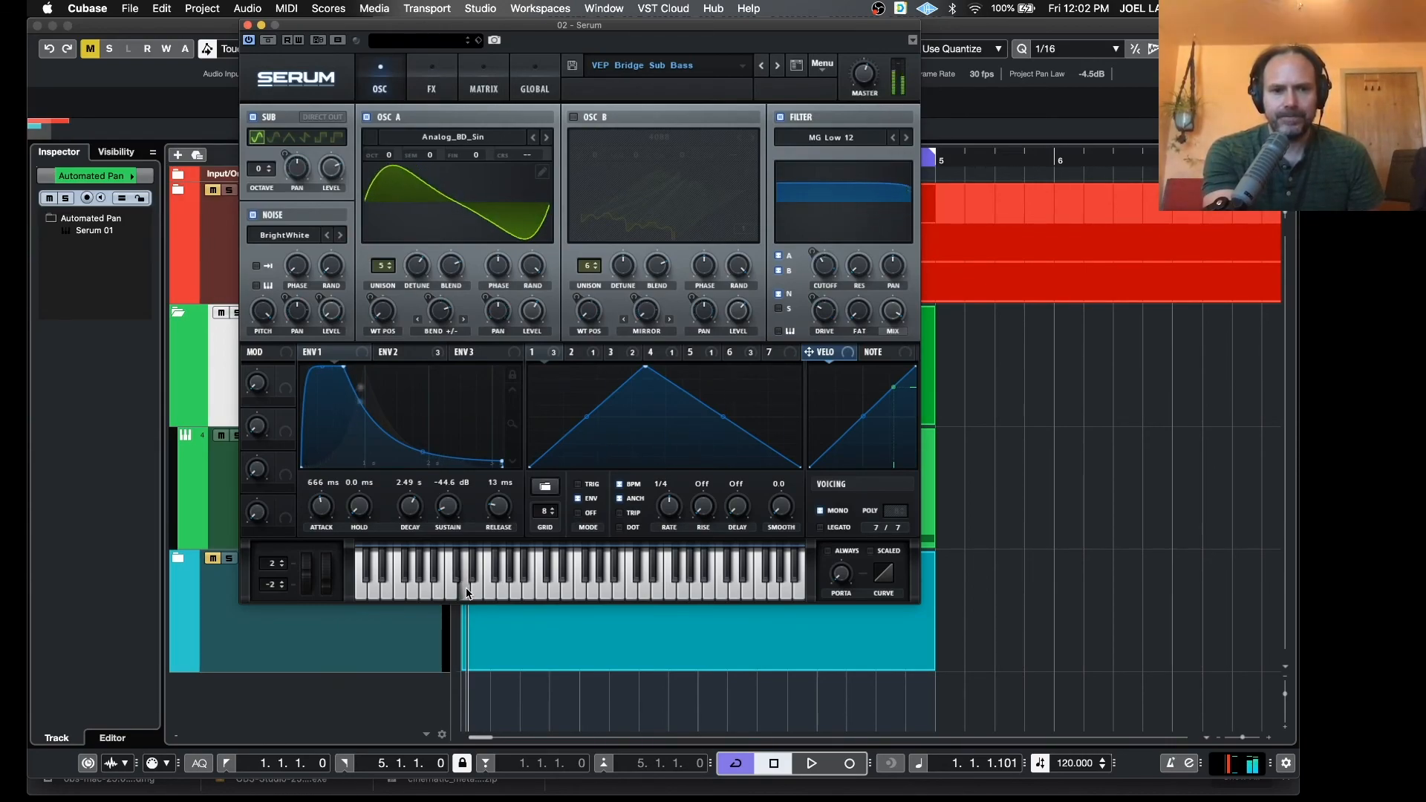
{"action": "left_click", "coordinate": [467, 591]}
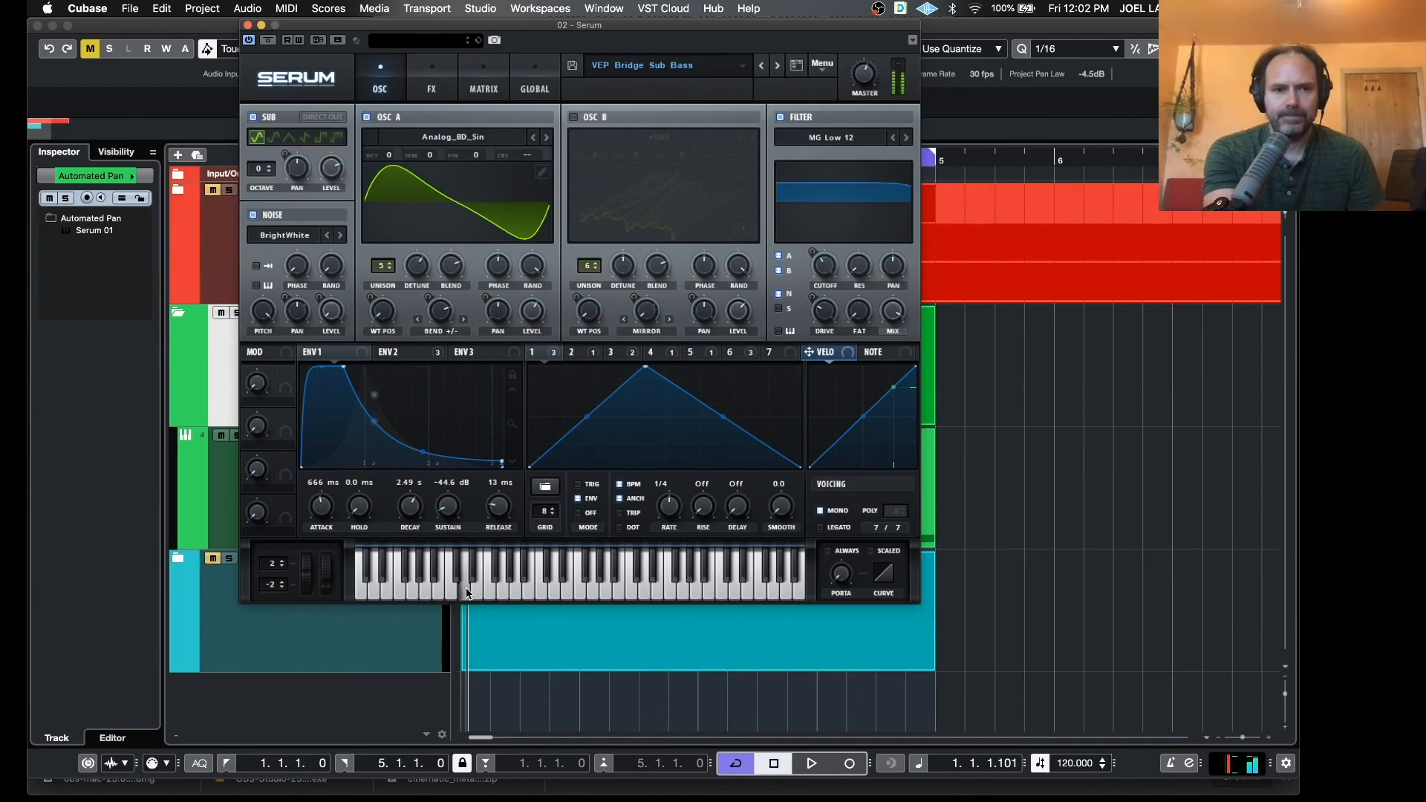
{"action": "left_click", "coordinate": [247, 25]}
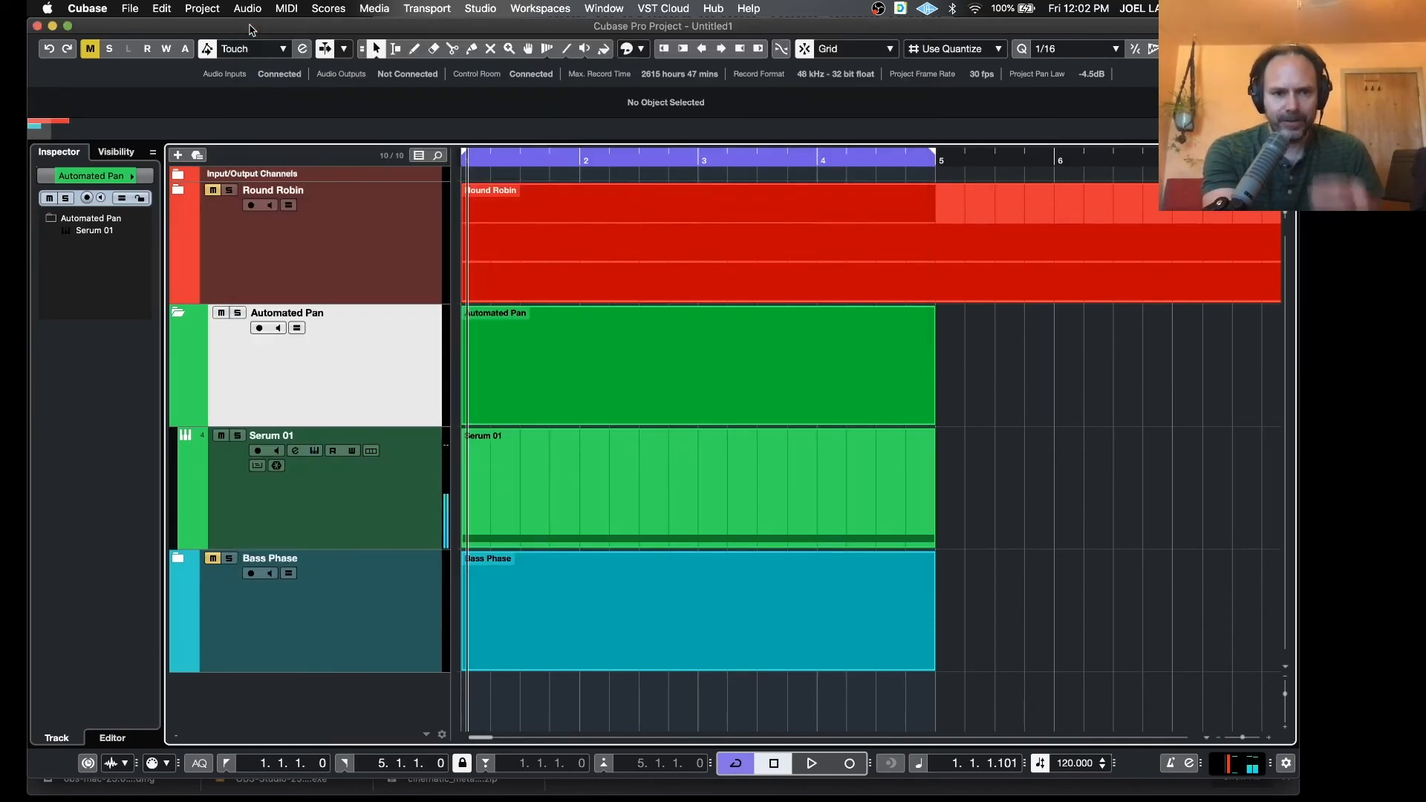
Render the Serum 01 MIDI part to audio twice, as one event, dry with transferred channel settings and an 8-bar tail
{"action": "left_click", "coordinate": [550, 455]}
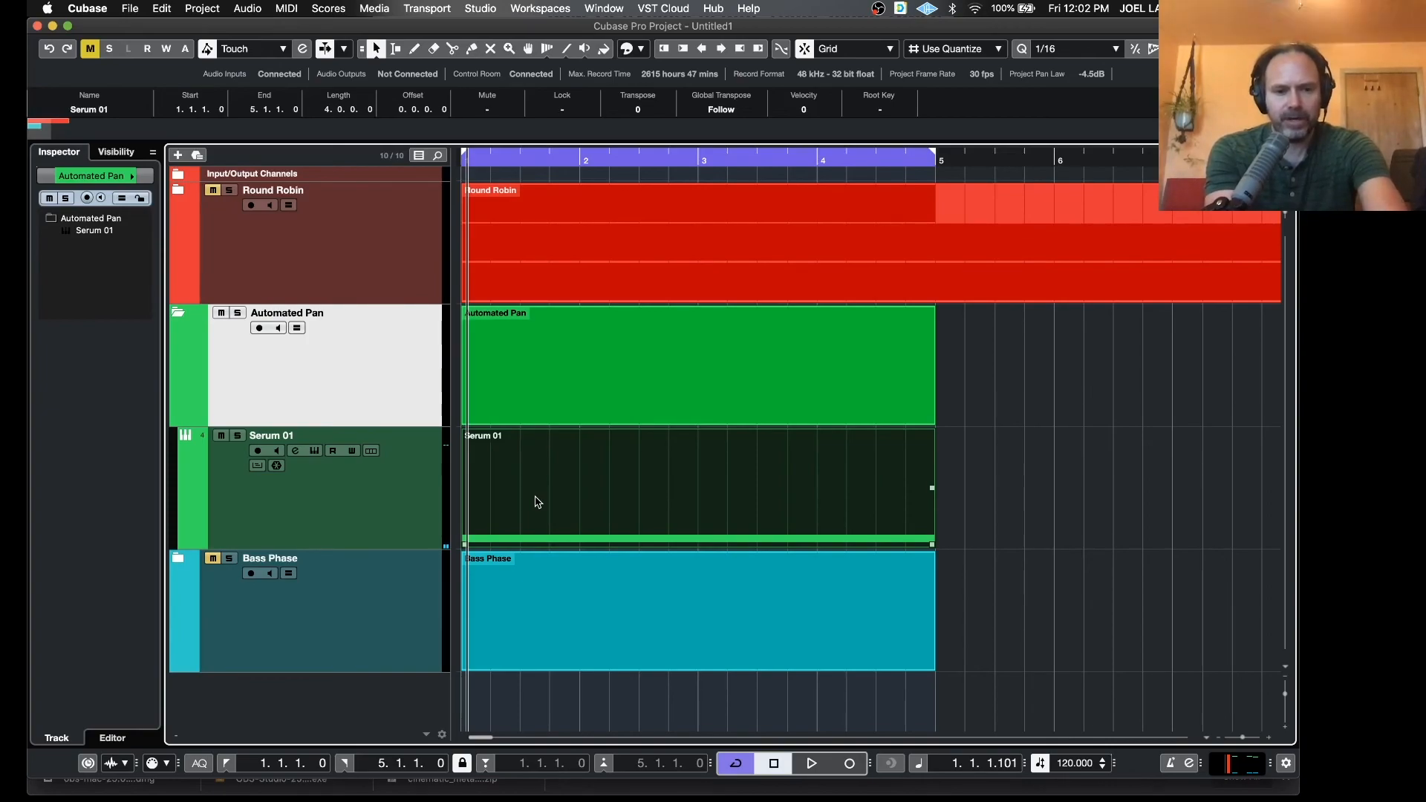
{"action": "key", "text": "alt+r"}
{"action": "left_click", "coordinate": [771, 566]}
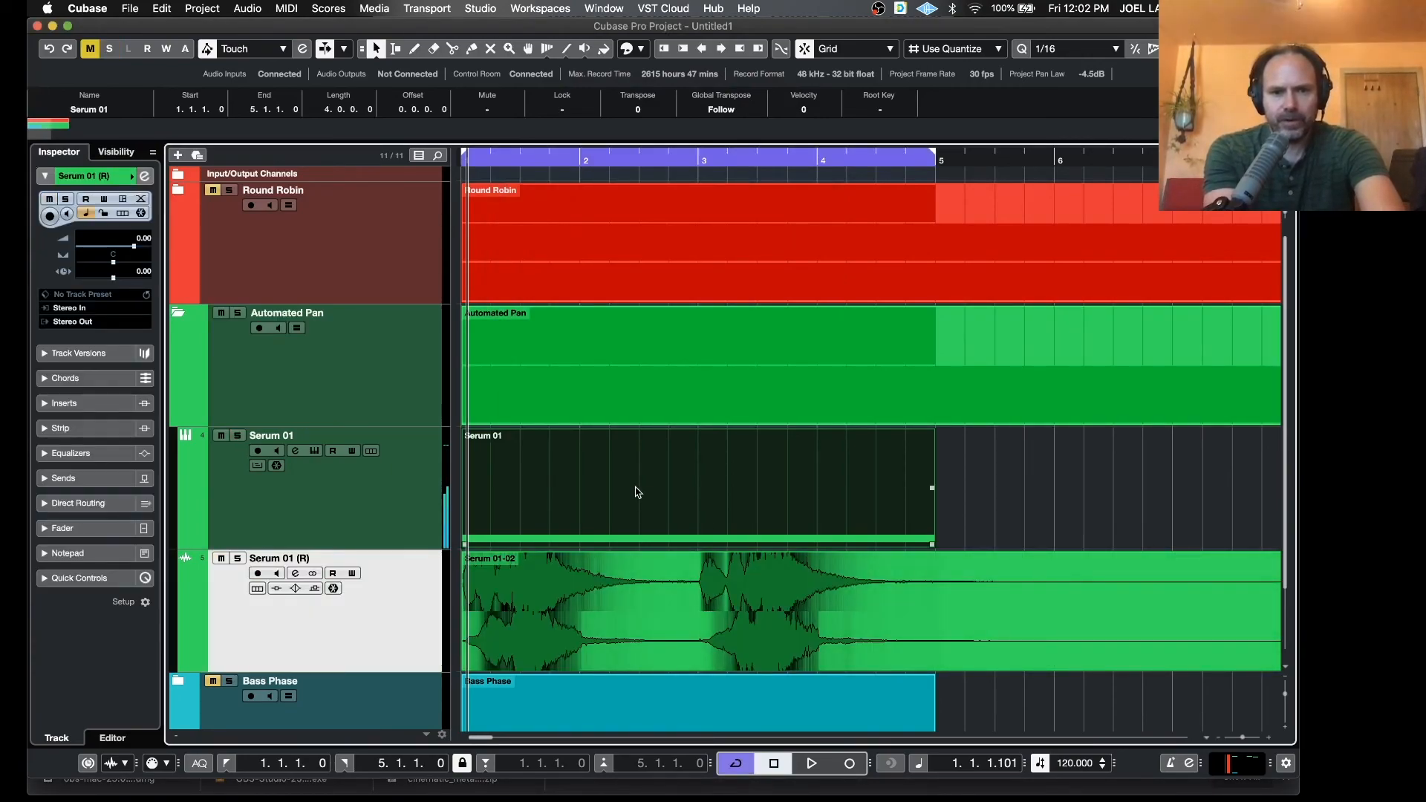
{"action": "key", "text": "alt+r"}
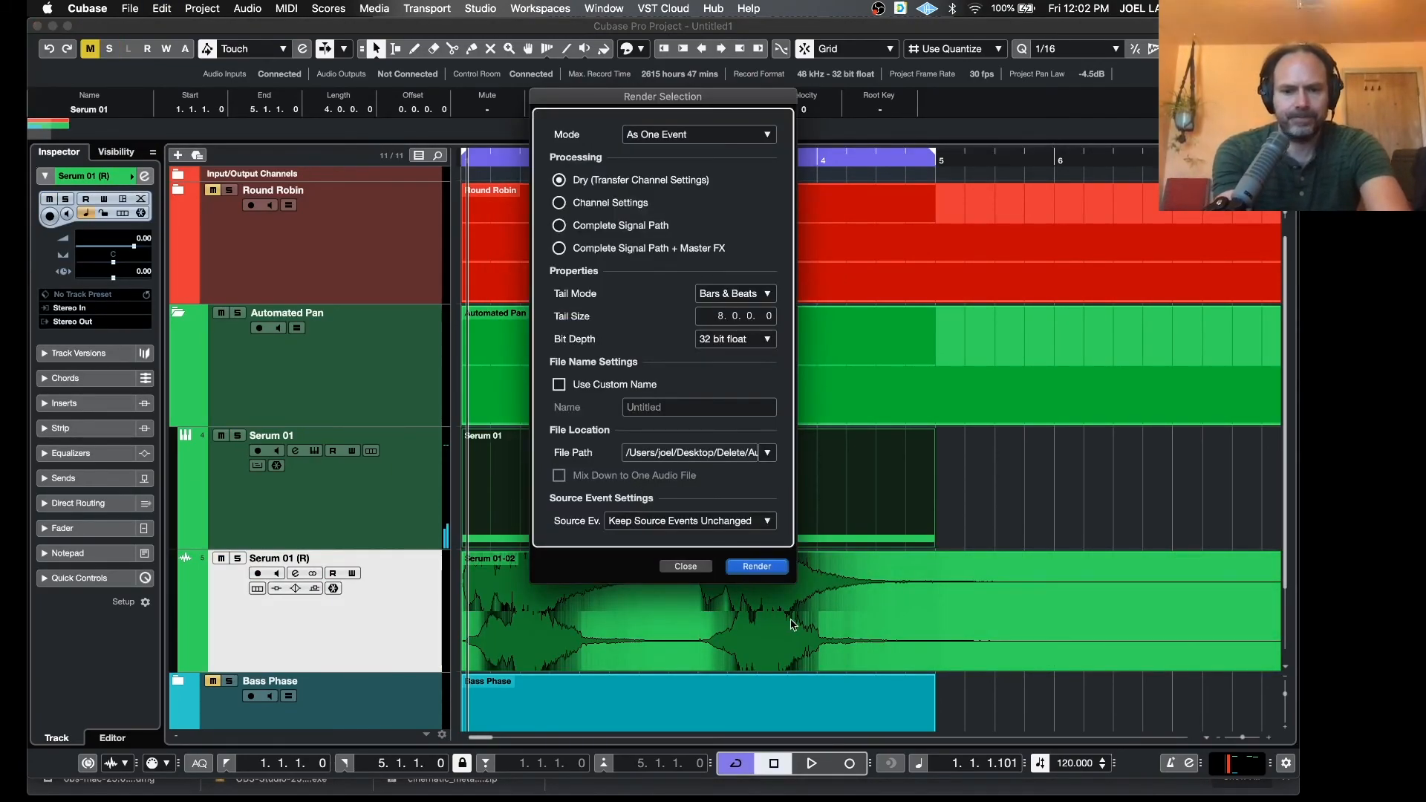
{"action": "left_click", "coordinate": [756, 566]}
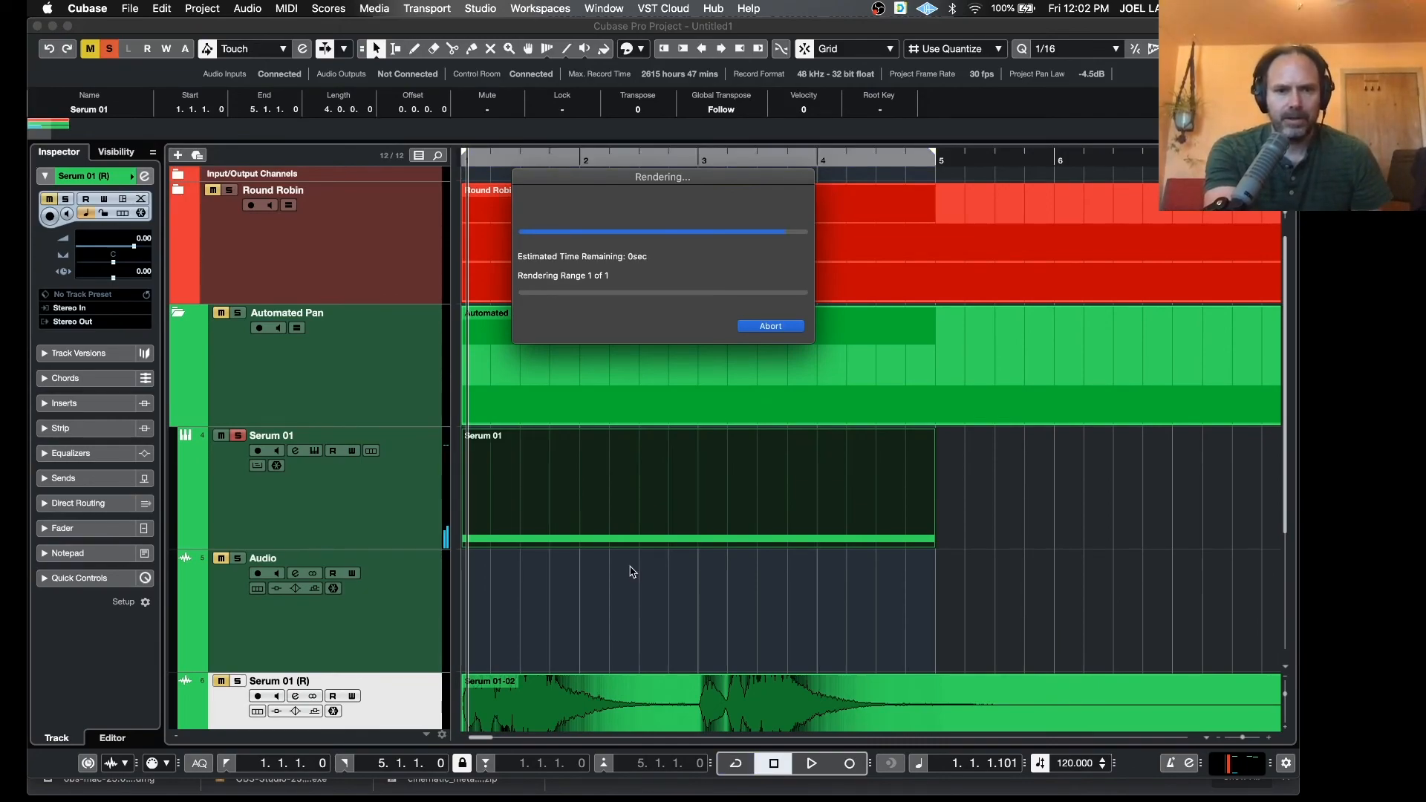
{"action": "scroll", "coordinate": [631, 572], "scroll_direction": "down", "scroll_amount": 5}
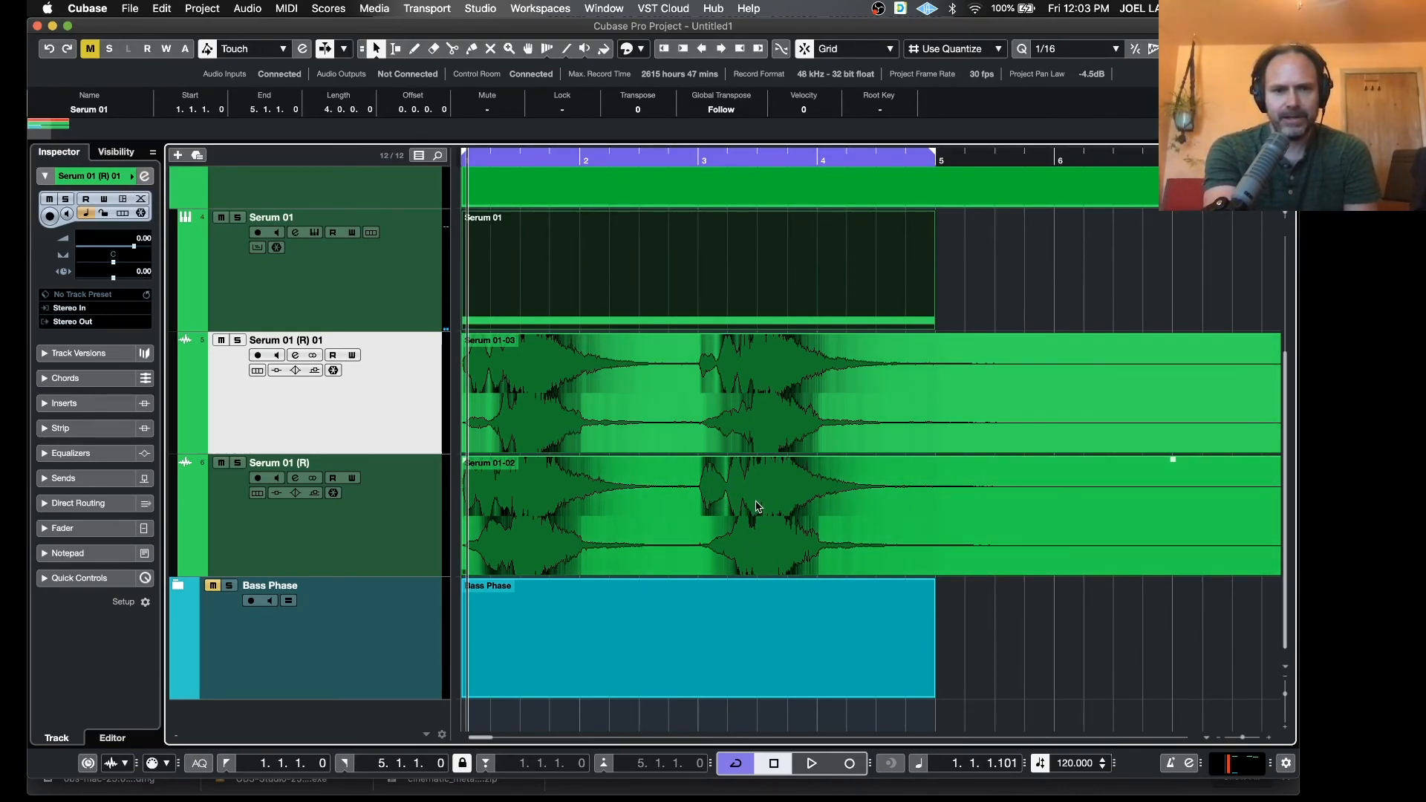
Reopen Serum on the Serum 01 track, inspect oscillator A's random phase and pan controls, audition a note and close the instrument
{"action": "left_click", "coordinate": [312, 245]}
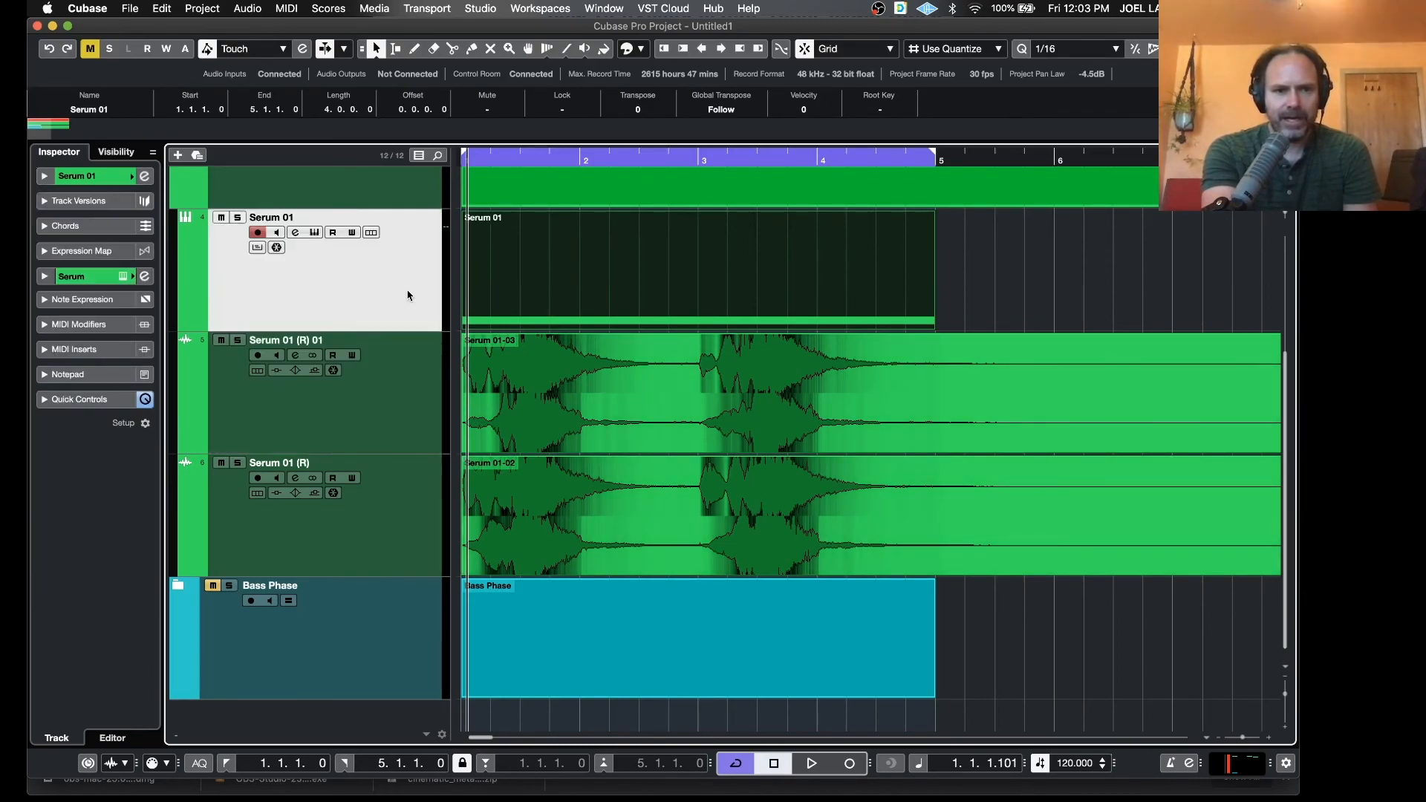
{"action": "left_click", "coordinate": [313, 233]}
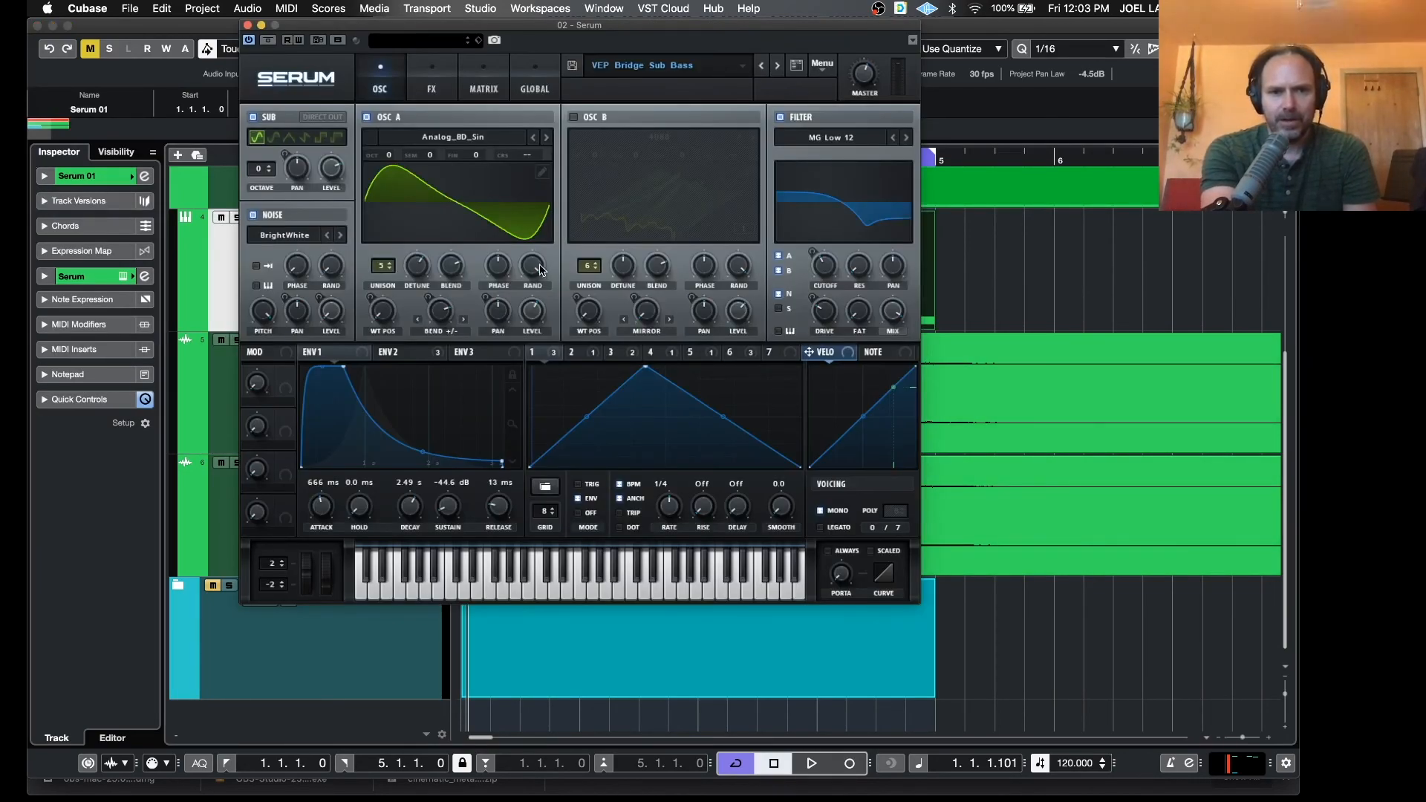
{"action": "mouse_move", "coordinate": [534, 273]}
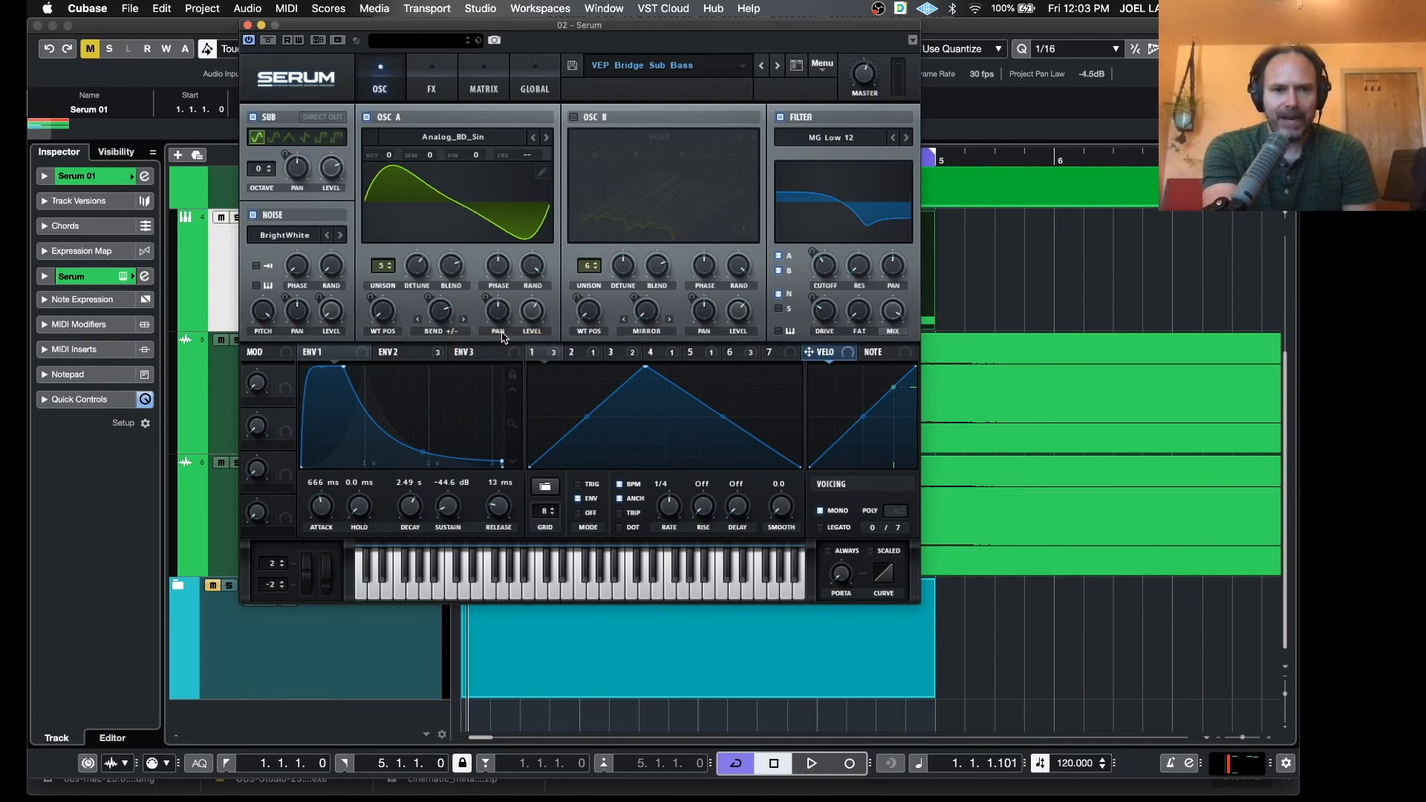
{"action": "left_click", "coordinate": [517, 593]}
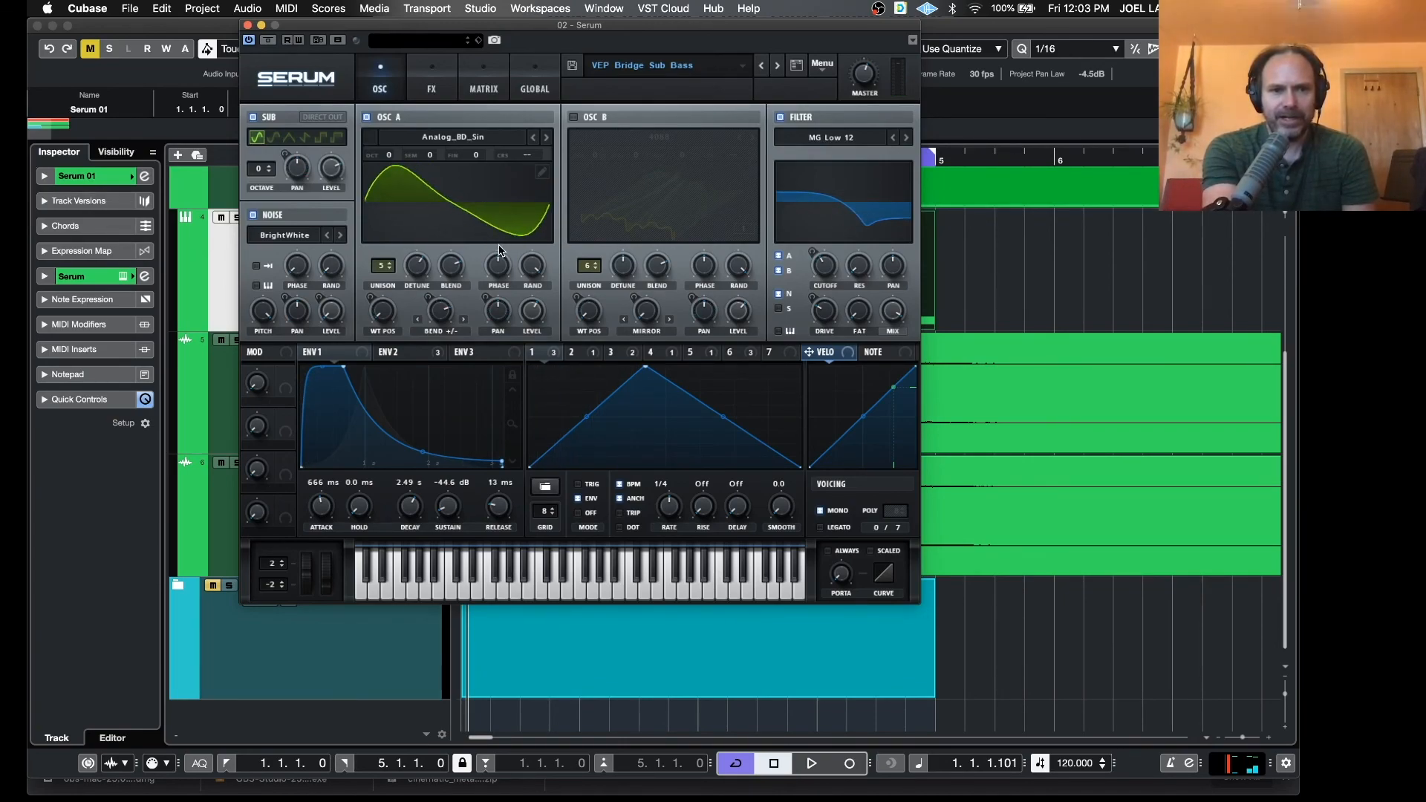
{"action": "left_click", "coordinate": [249, 26]}
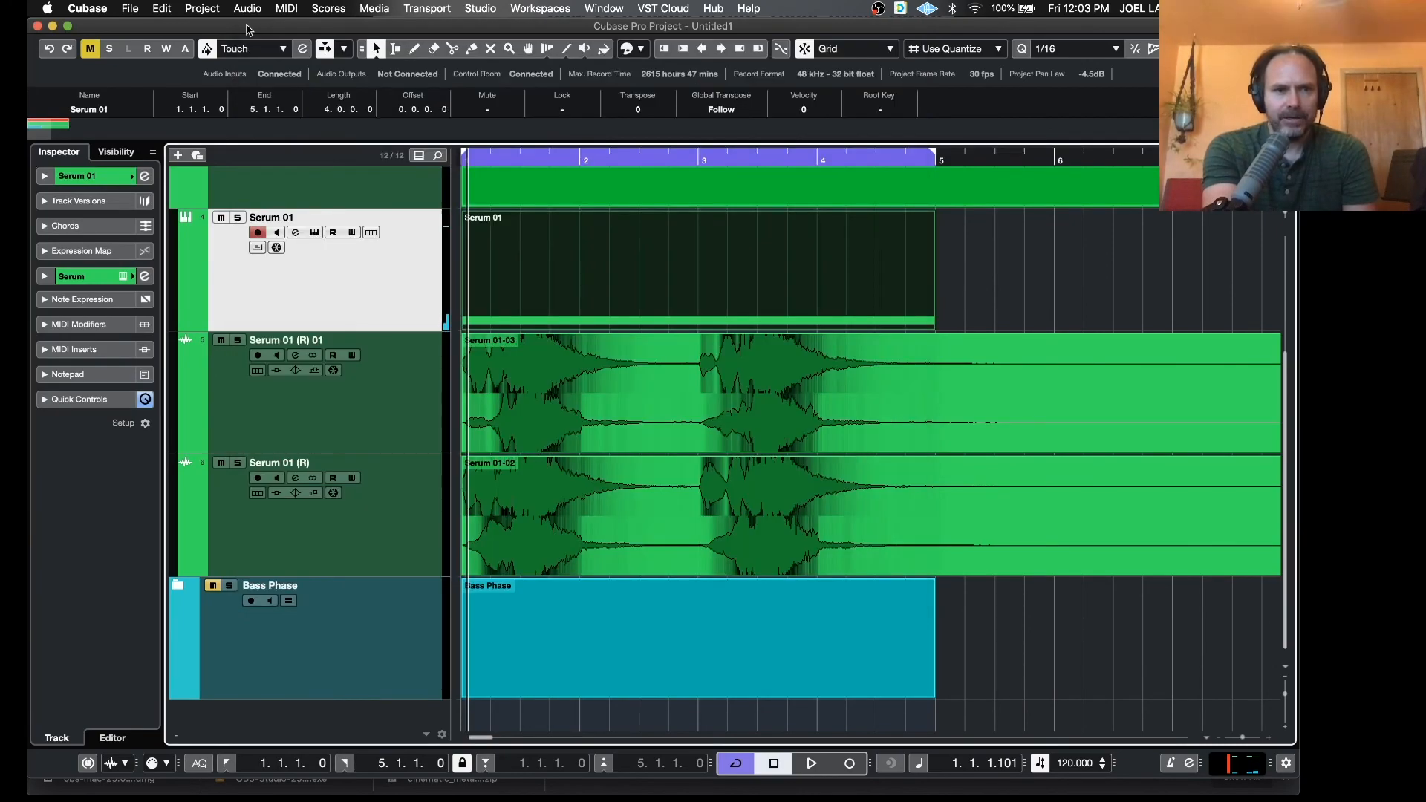
Collapse the Automated Pan folder track and mute it
{"action": "left_click", "coordinate": [407, 407]}
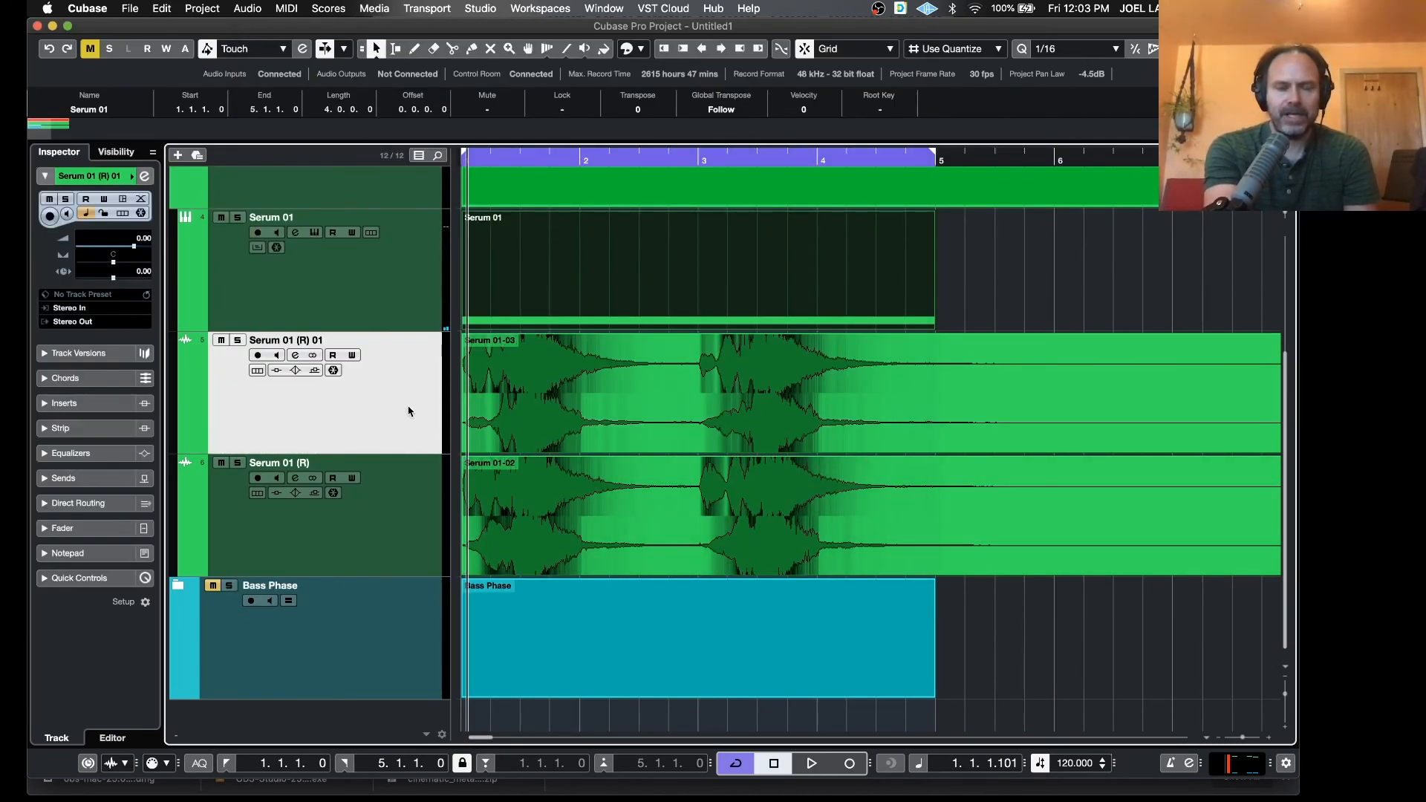
{"action": "left_click", "coordinate": [412, 289]}
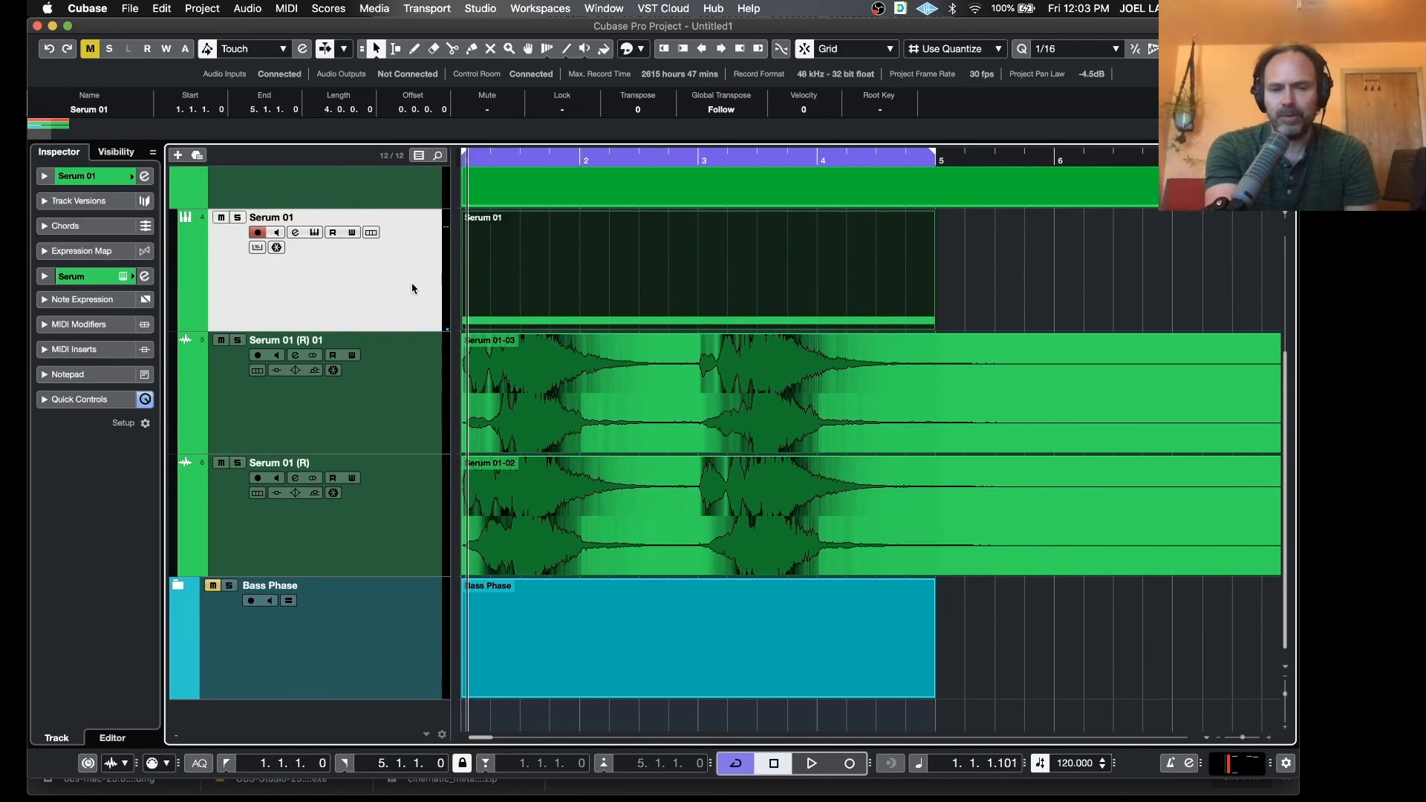
{"action": "scroll", "coordinate": [438, 308], "scroll_direction": "up", "scroll_amount": 3}
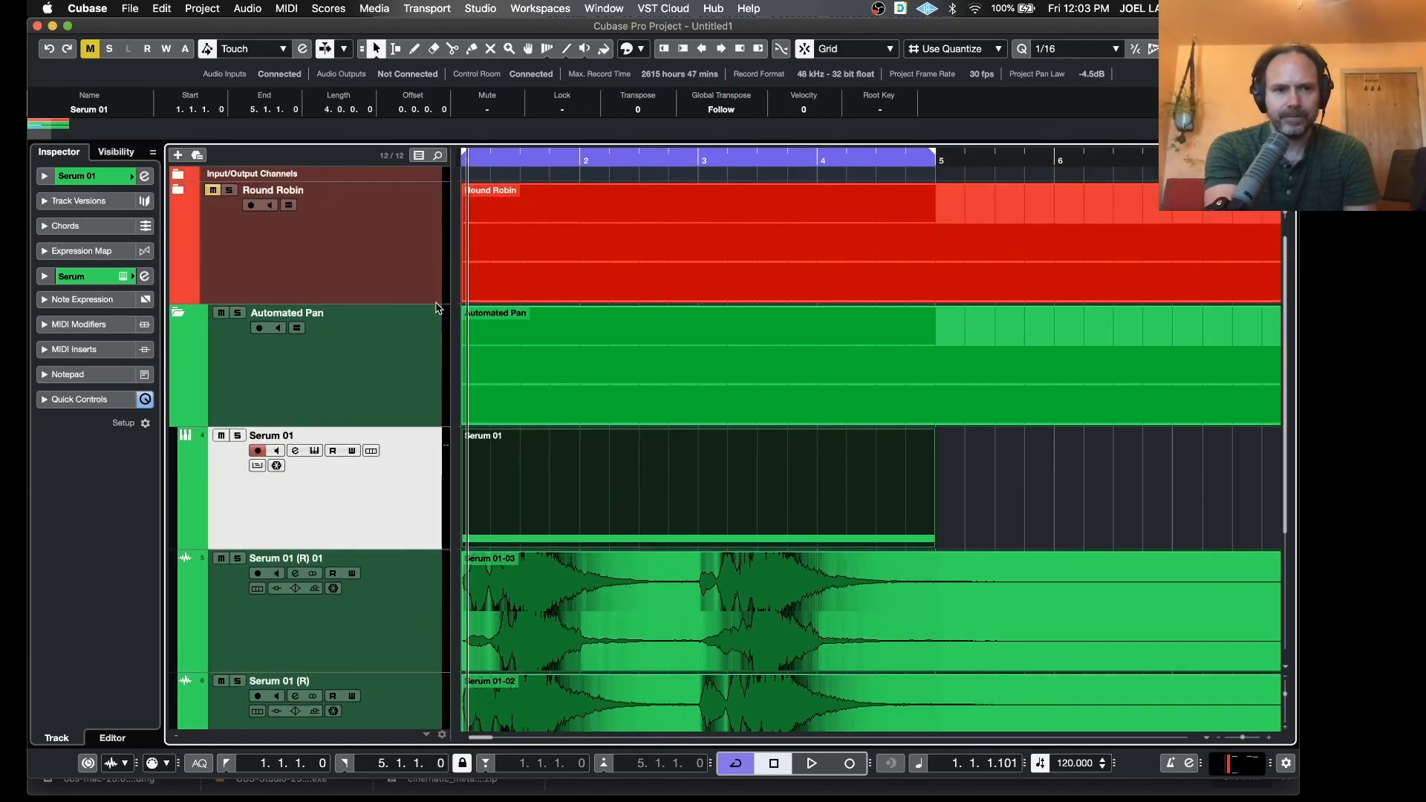
{"action": "left_click", "coordinate": [174, 312]}
Unmute the Bass Phase folder track and expand it to show the Serum 02 track
{"action": "left_click", "coordinate": [394, 511]}
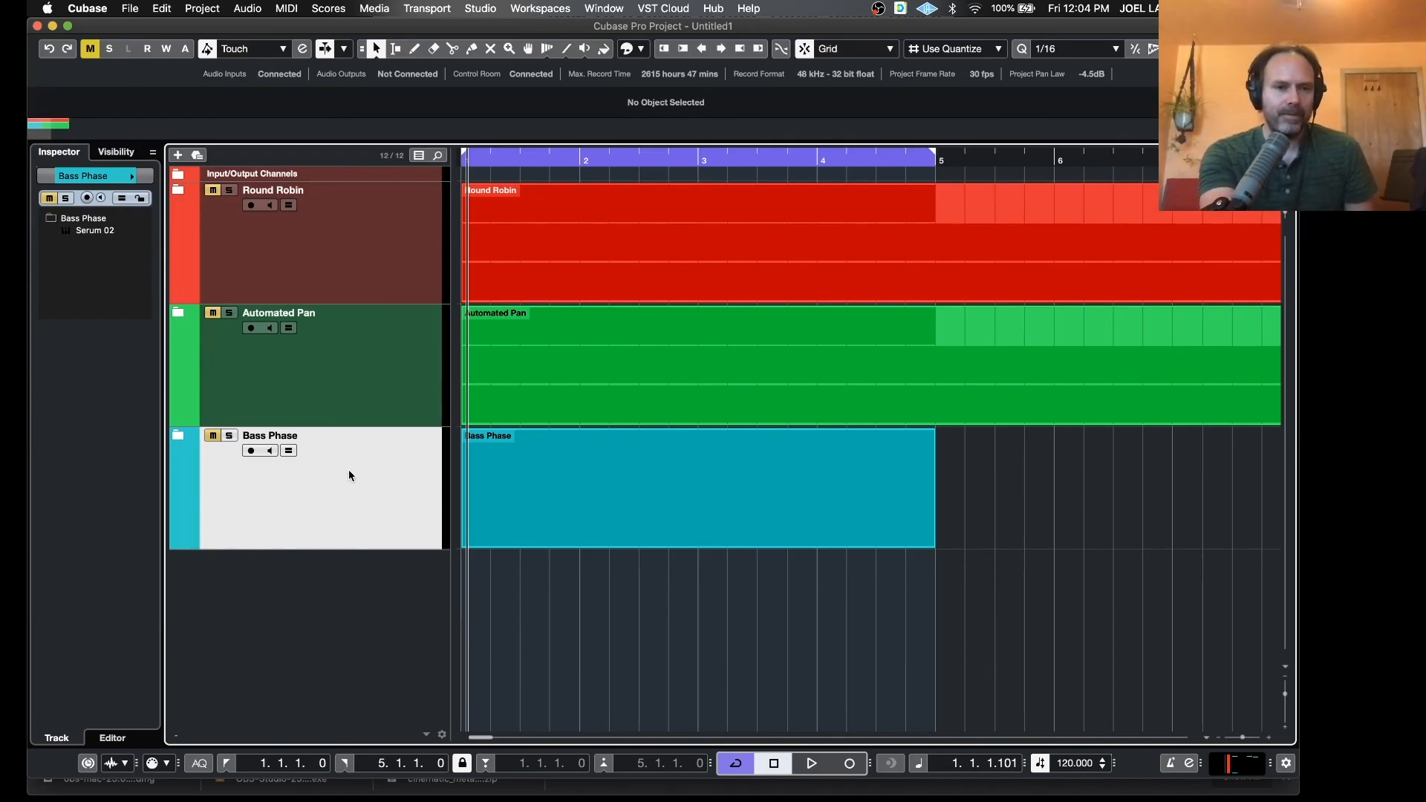
{"action": "left_click", "coordinate": [214, 439]}
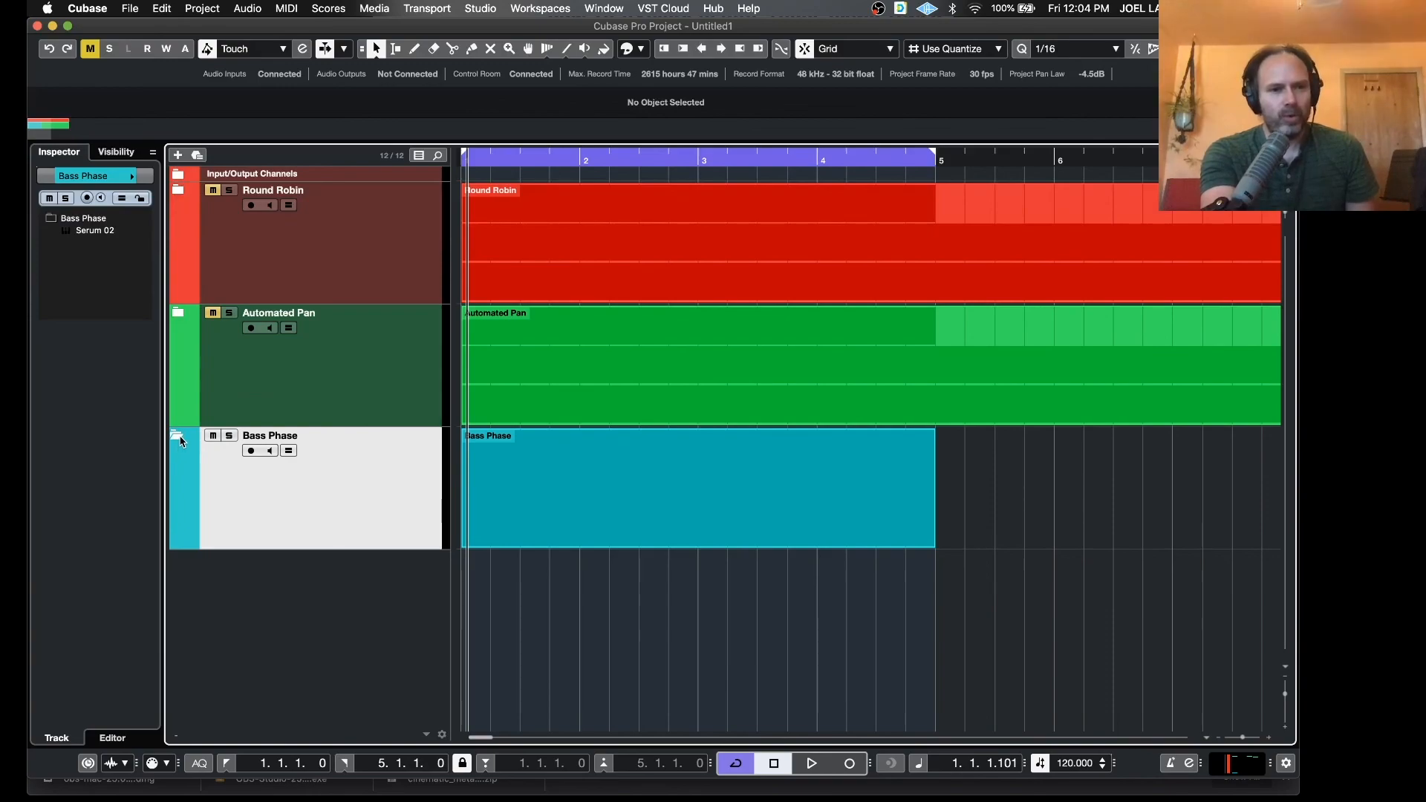
{"action": "left_click", "coordinate": [179, 437]}
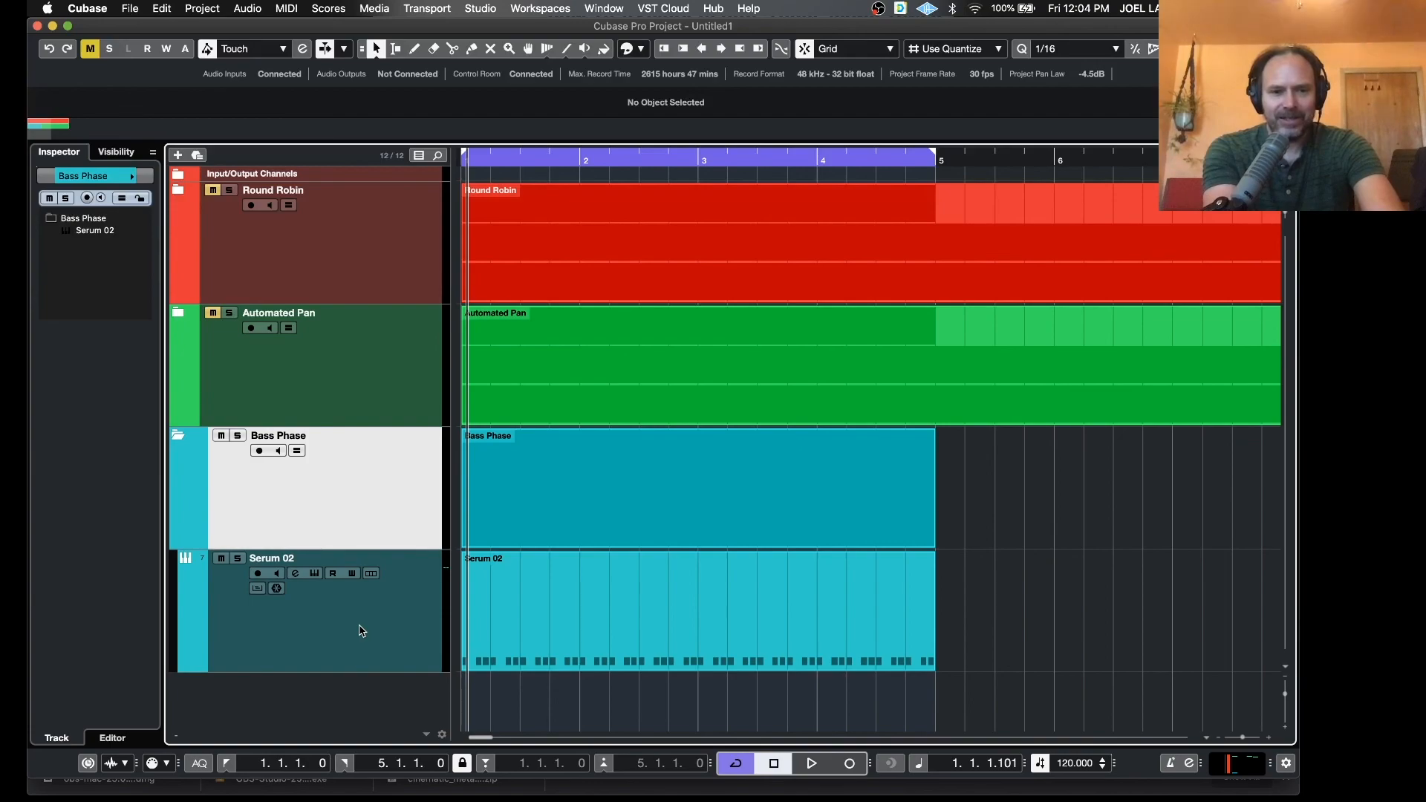
Play the Bass Phase loop for a couple of bars and stop playback
{"action": "key", "text": "space"}
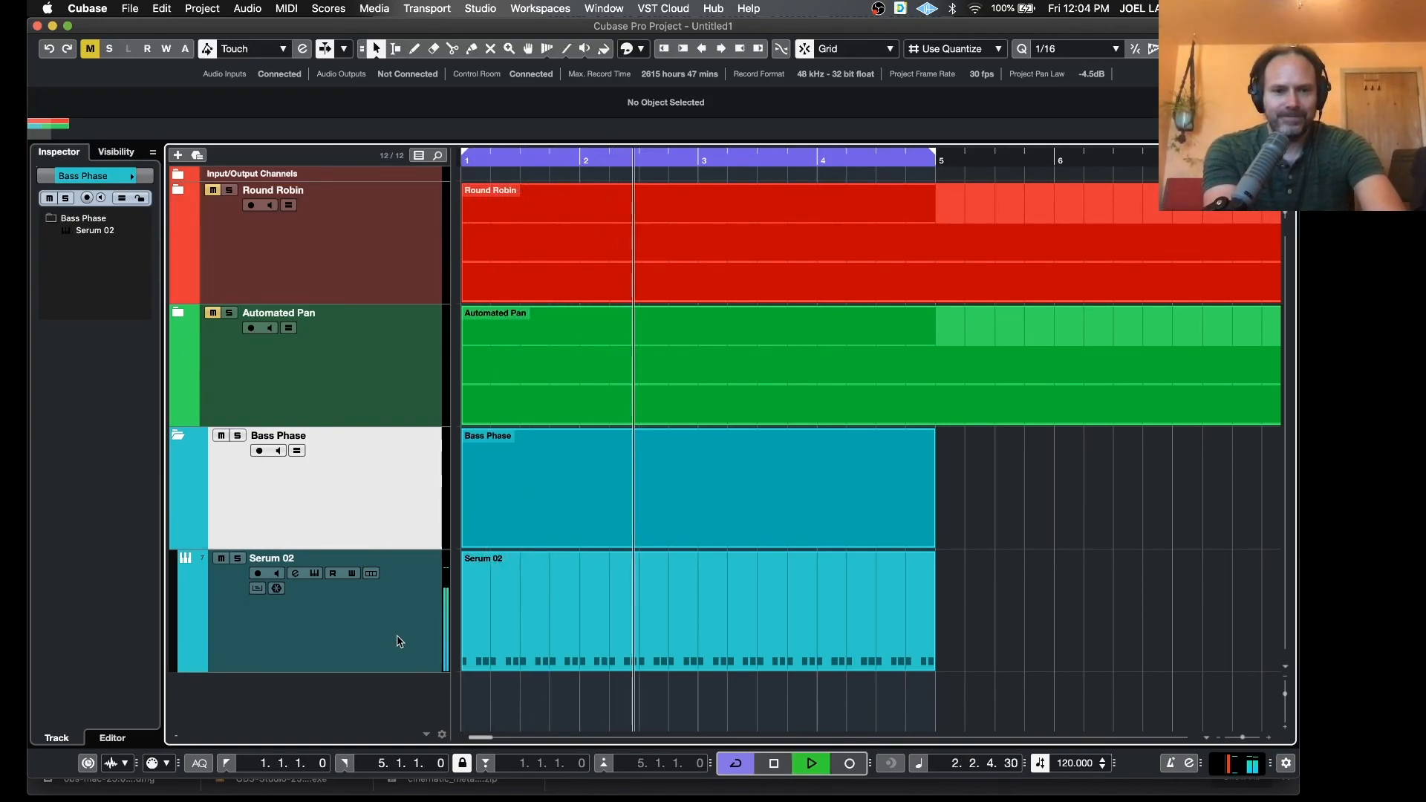
{"action": "key", "text": "space"}
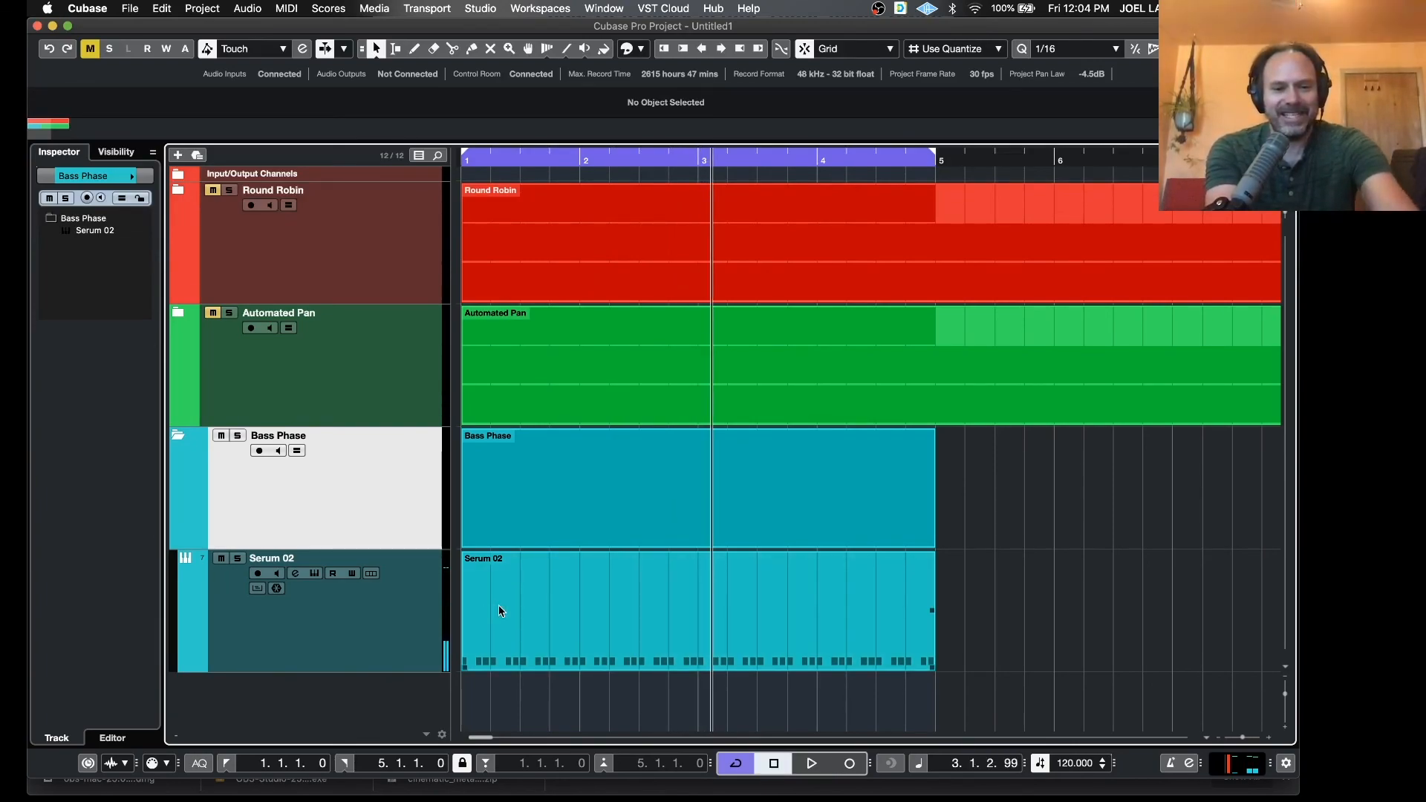
{"action": "key", "text": "h"}
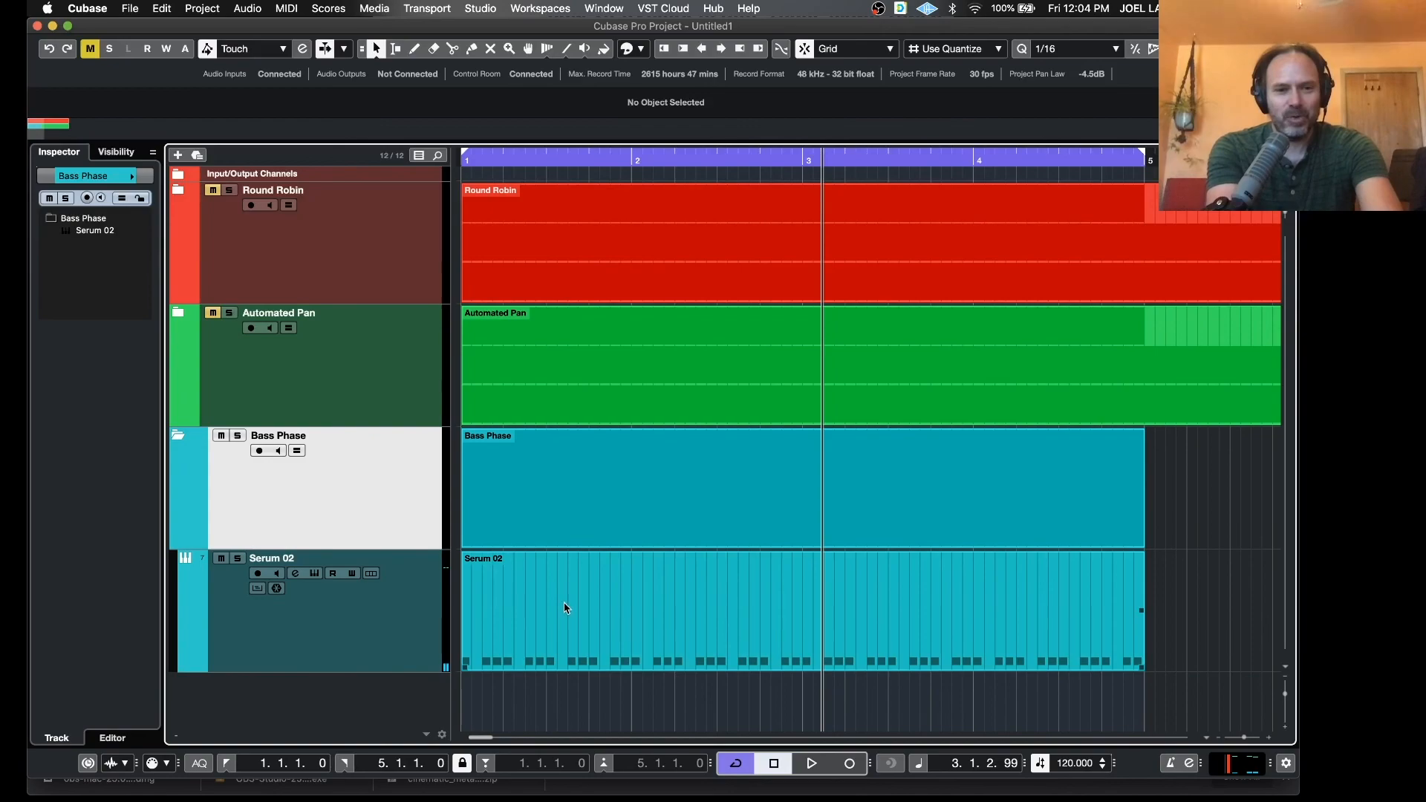
Open Serum on the Serum 02 track, view its oscillators while the bass loop plays, stop playback and close the instrument
{"action": "left_click", "coordinate": [352, 648]}
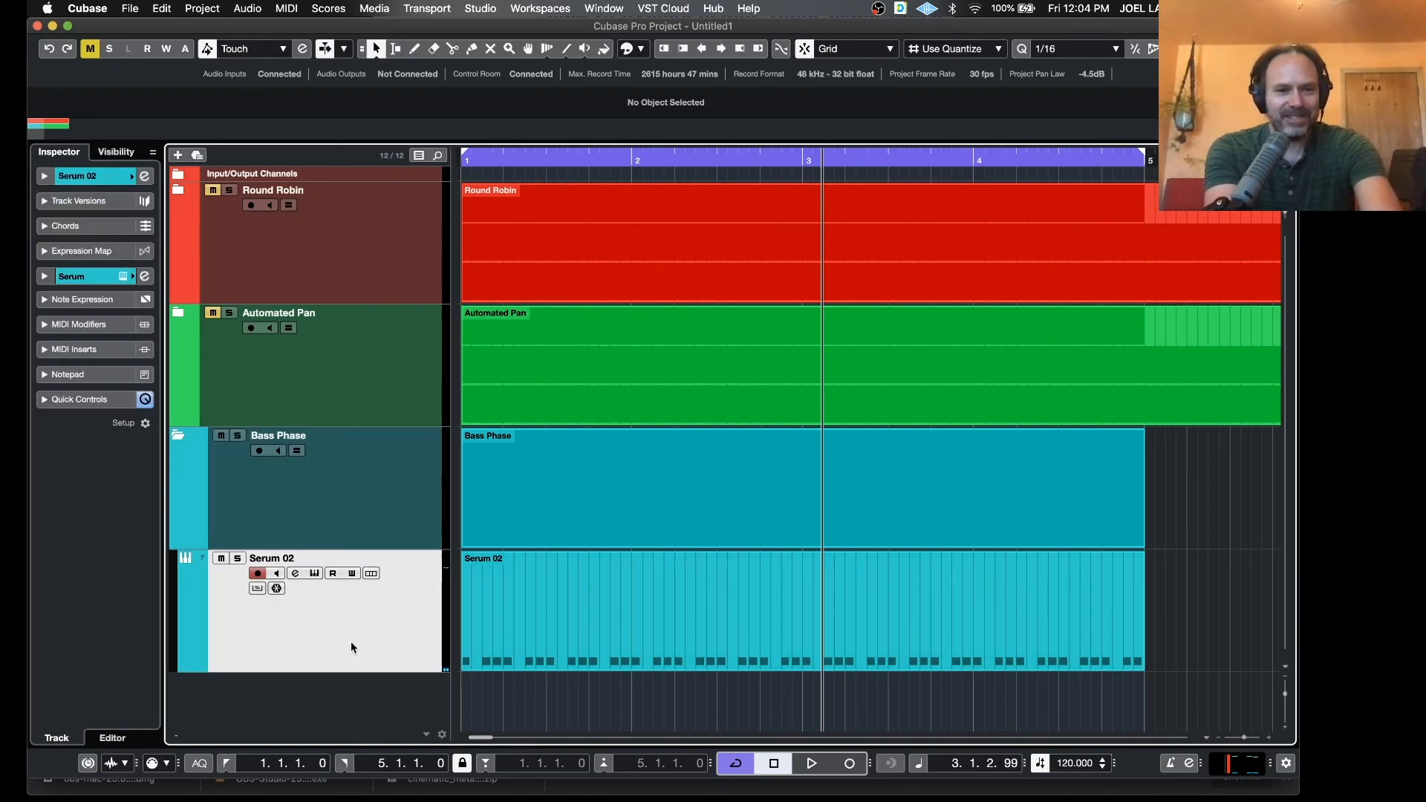
{"action": "left_click", "coordinate": [314, 574]}
{"action": "key", "text": "space"}
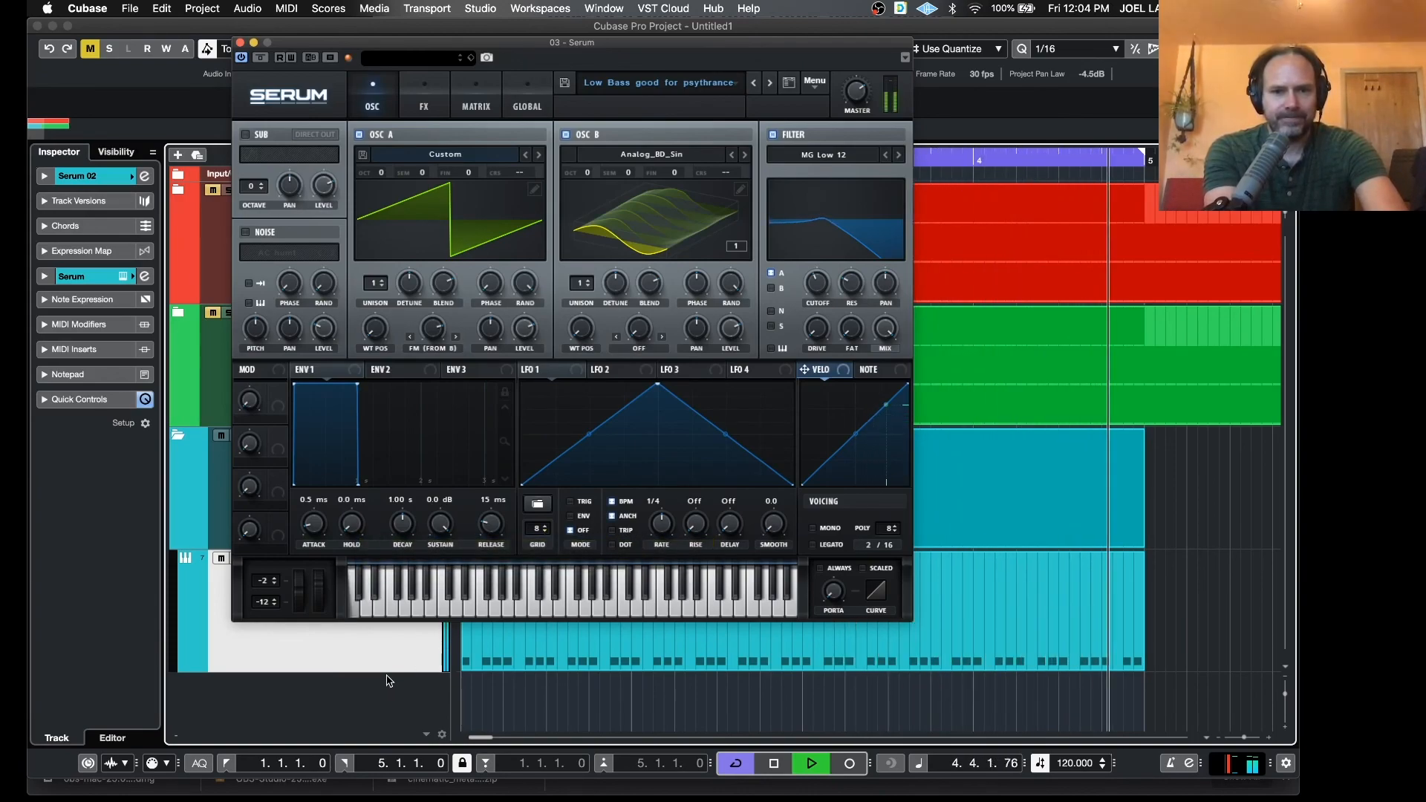
{"action": "key", "text": "space"}
{"action": "left_click", "coordinate": [240, 43]}
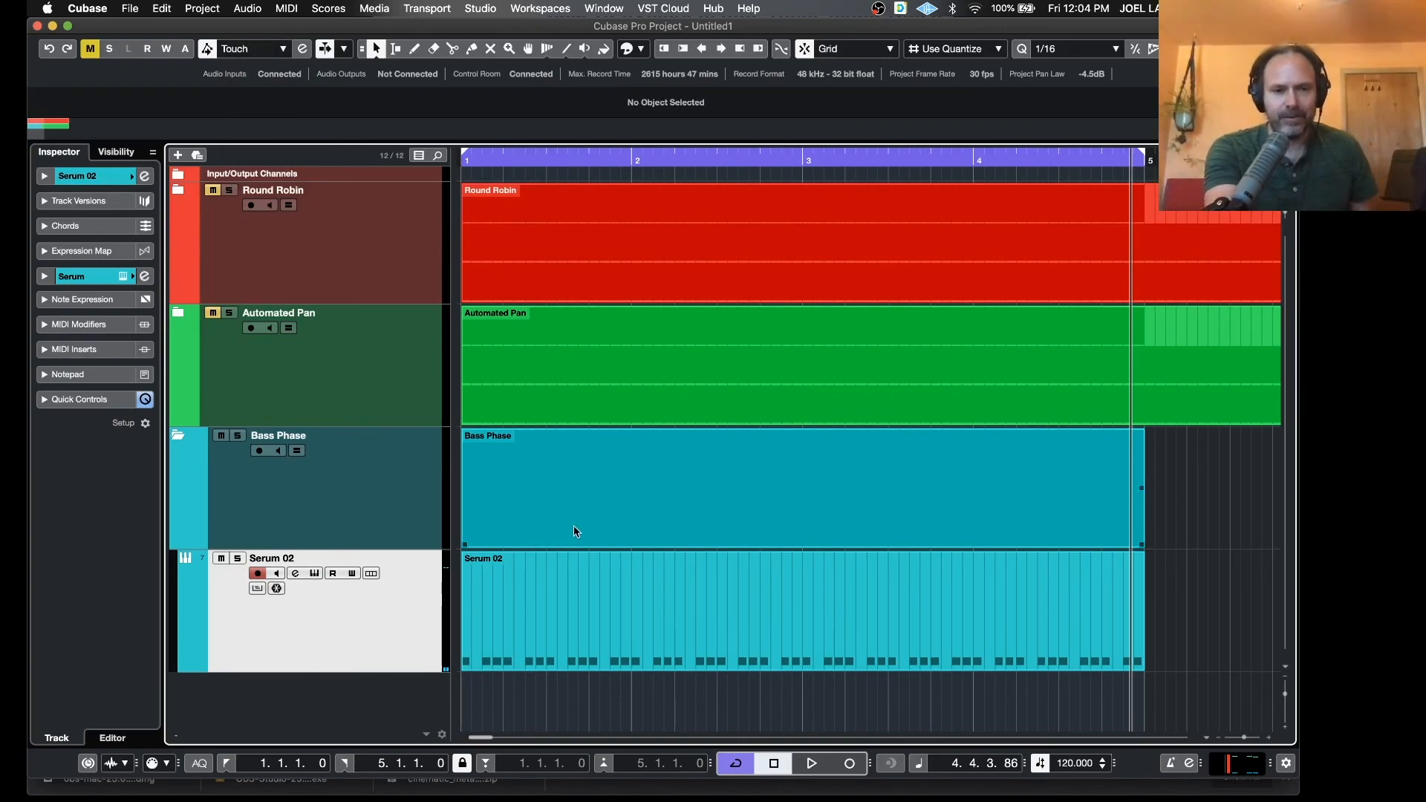
Render the Serum 02 MIDI part to audio twice, as one event, dry with transferred channel settings and an 8-bar tail
{"action": "left_click", "coordinate": [497, 638]}
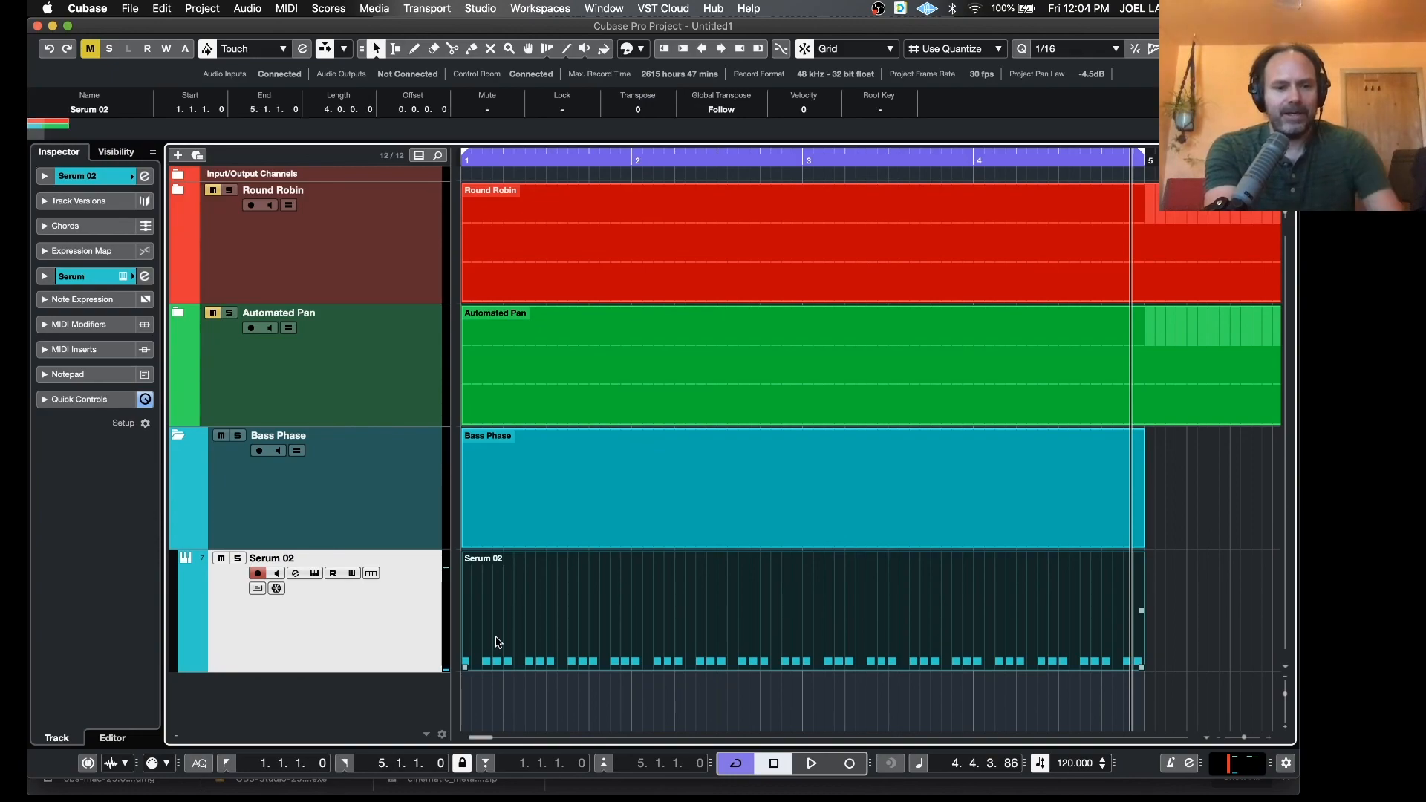
{"action": "key", "text": "alt+shift+r"}
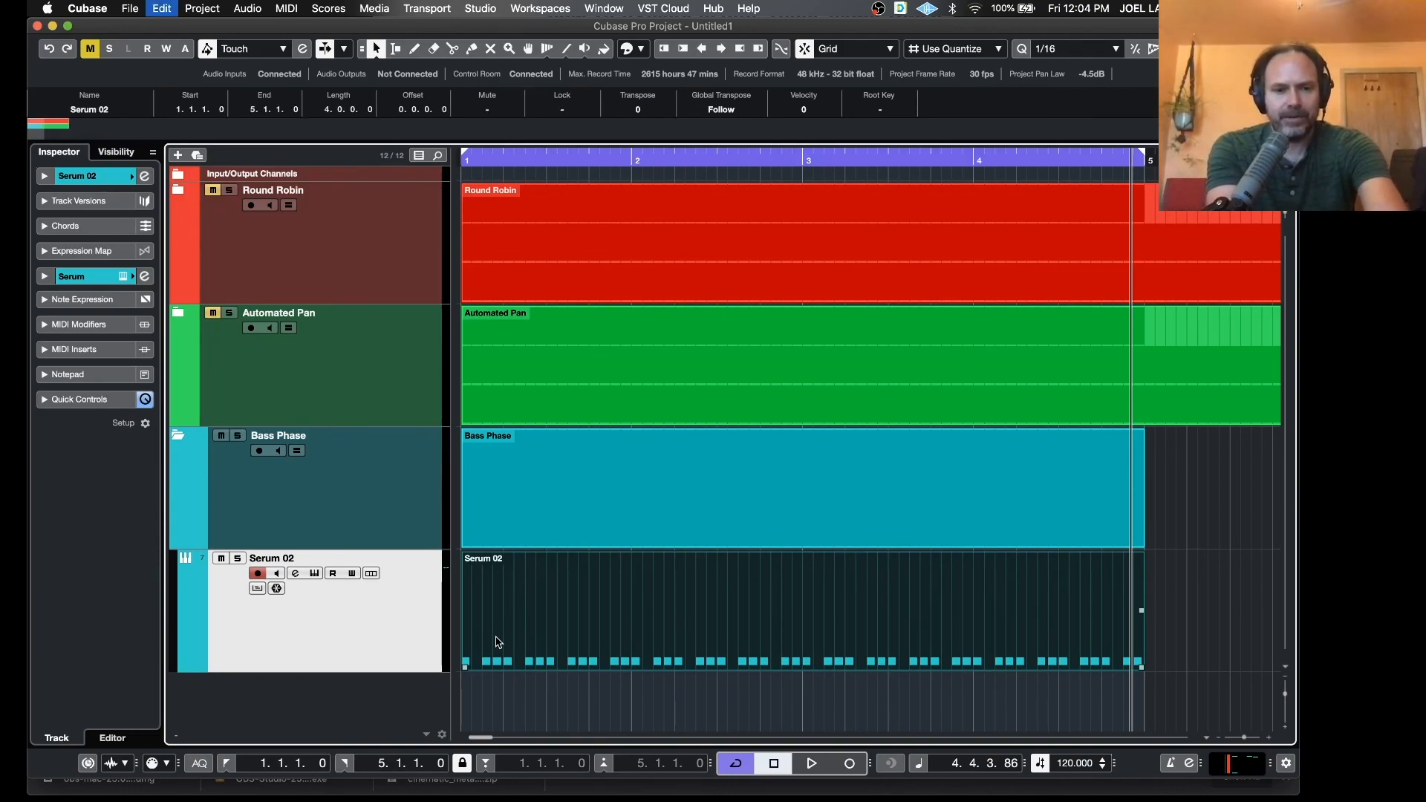
{"action": "key", "text": "Return"}
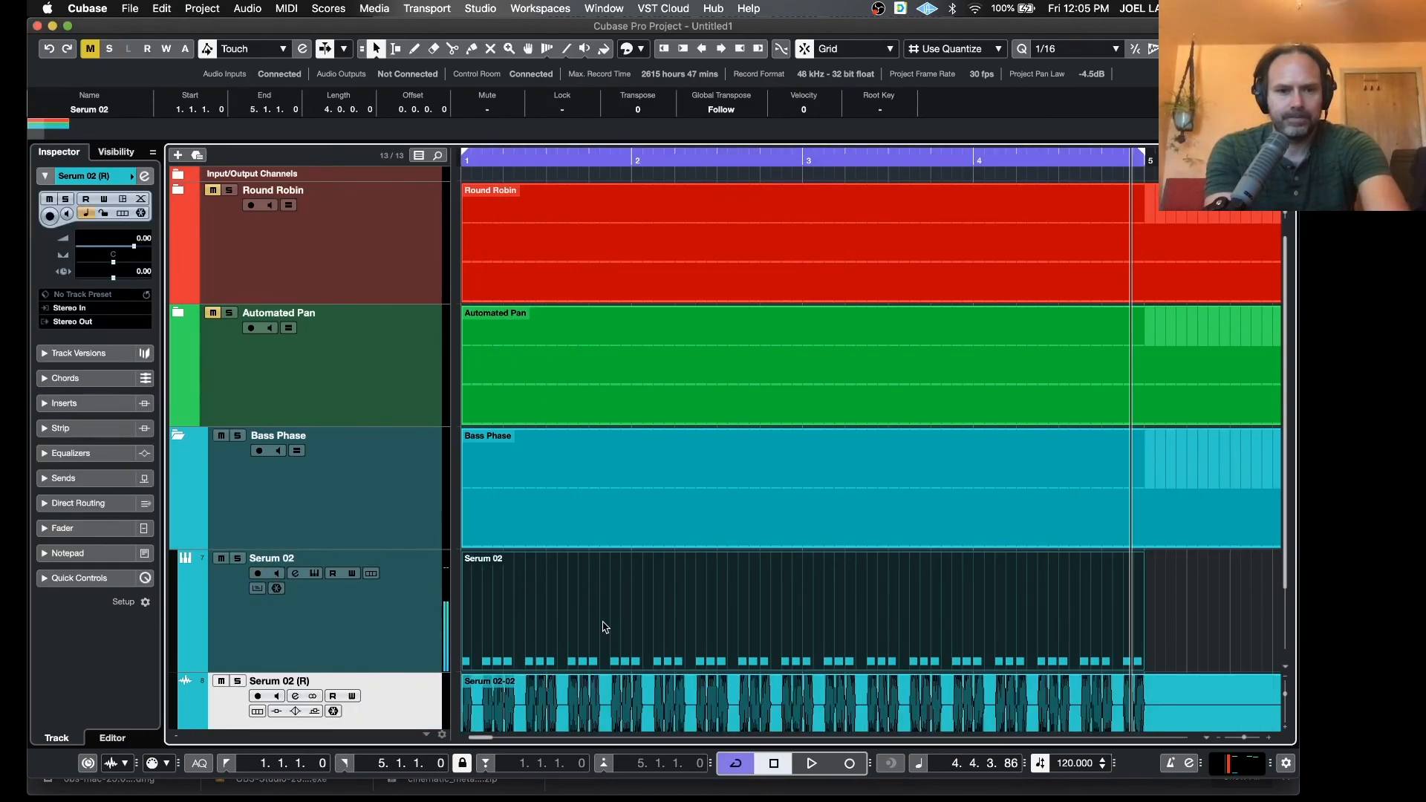
{"action": "key", "text": "alt+shift+r"}
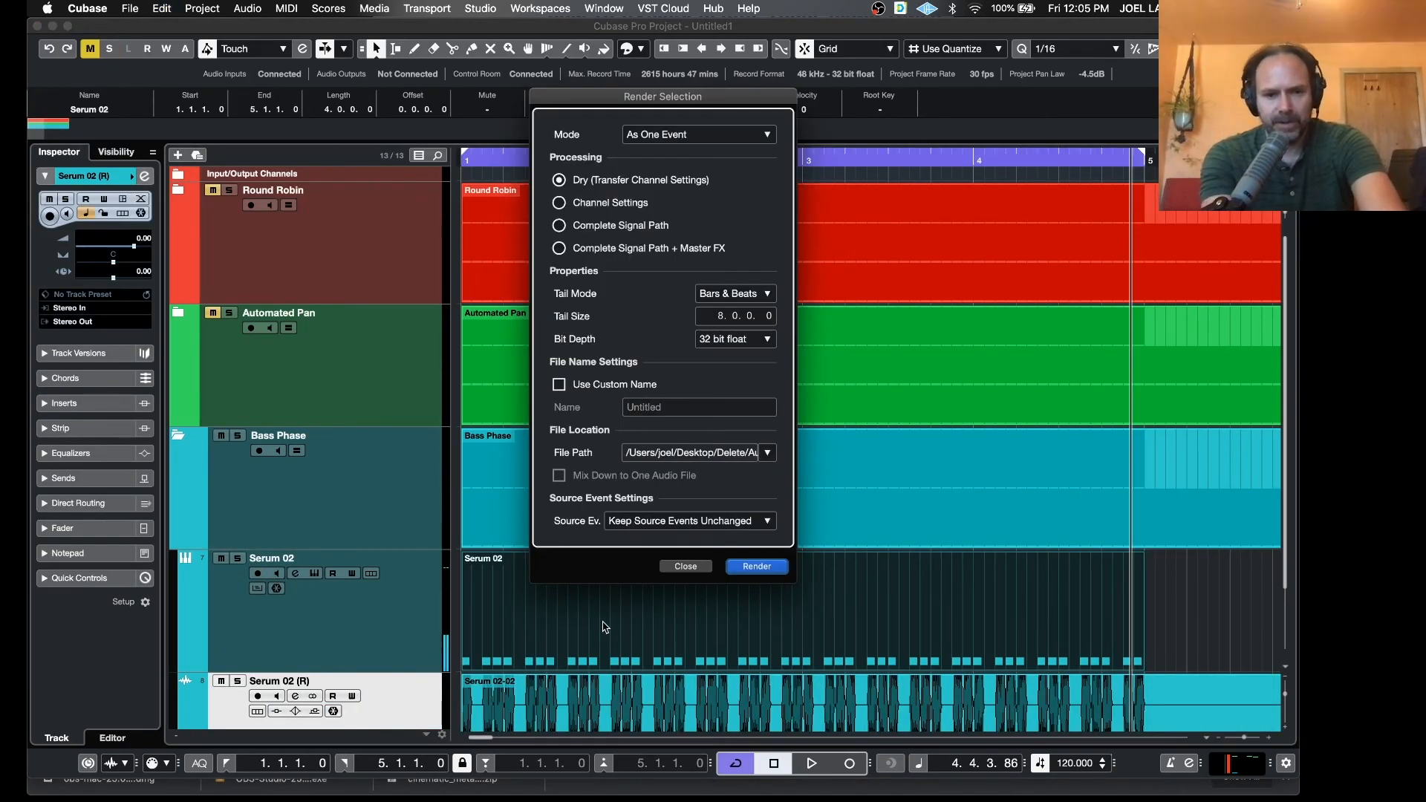
{"action": "key", "text": "Return"}
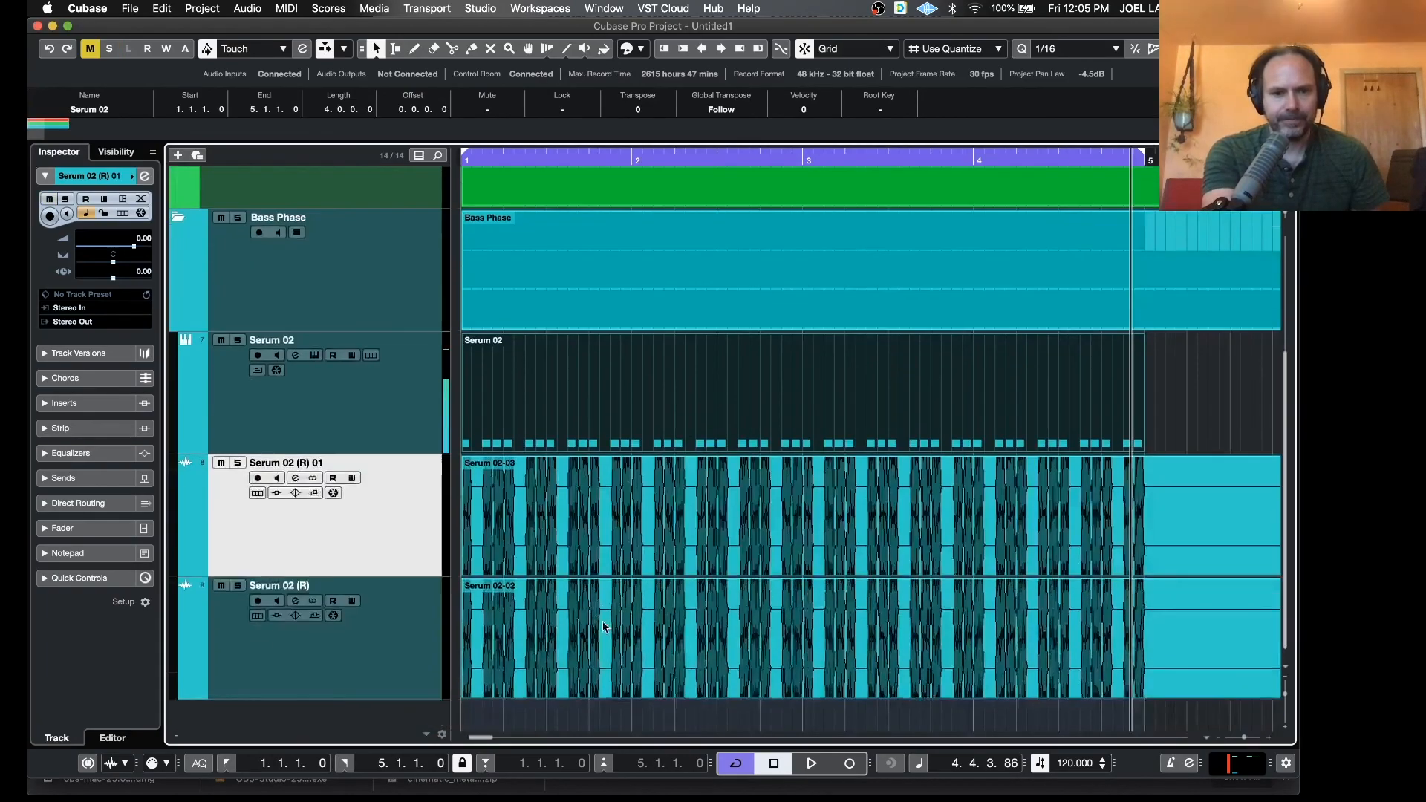
Examine the two rendered Serum 02 waveforms up close on individual notes near the start of the loop
{"action": "key", "text": "h"}
{"action": "key", "text": "h"}
{"action": "key", "text": "h"}
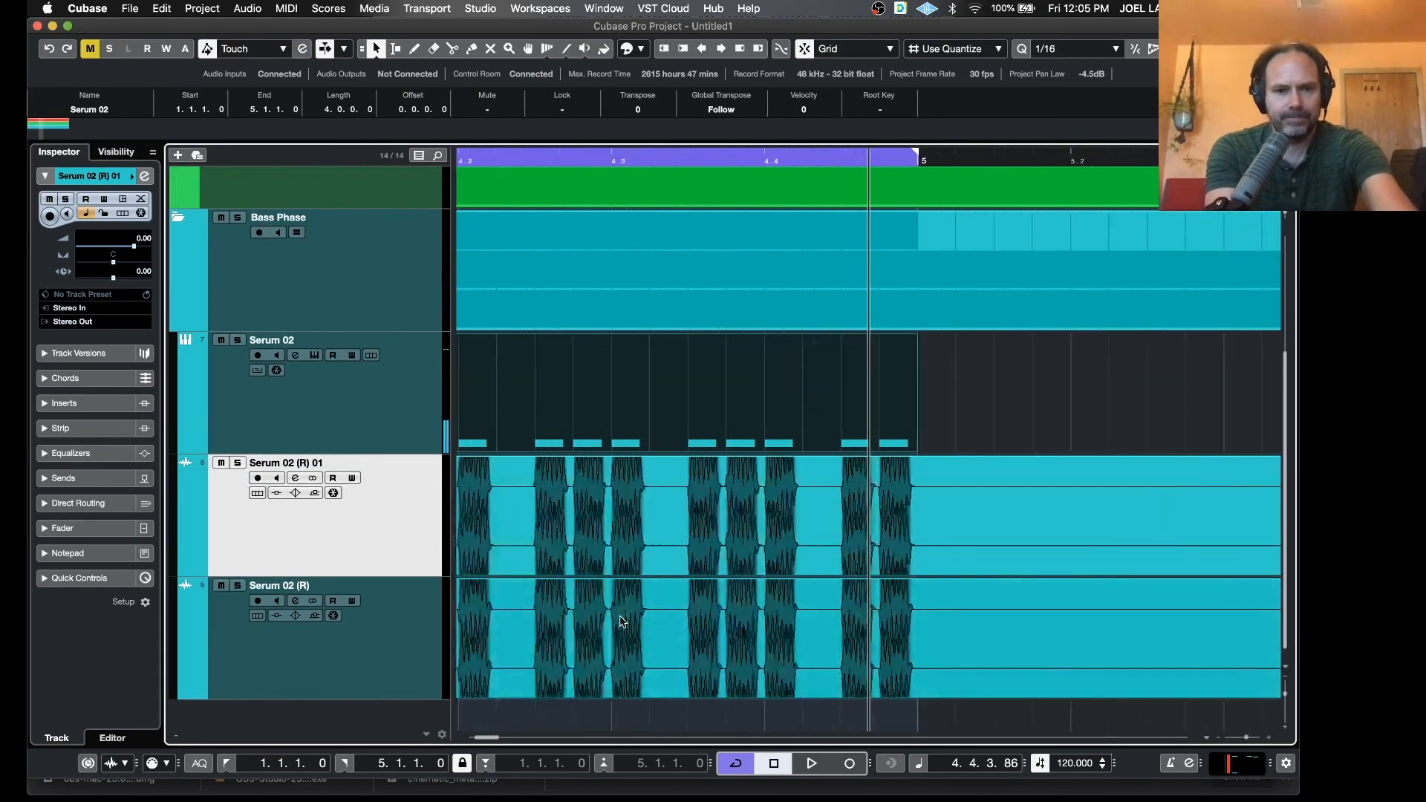
{"action": "key", "text": "h"}
{"action": "key", "text": "h"}
{"action": "key", "text": "h"}
{"action": "key", "text": "h"}
{"action": "key", "text": "h"}
{"action": "scroll", "coordinate": [619, 615], "scroll_direction": "left", "scroll_amount": 20}
{"action": "scroll", "coordinate": [620, 615], "scroll_direction": "up", "scroll_amount": 1}
{"action": "scroll", "coordinate": [619, 615], "scroll_direction": "down", "scroll_amount": 1}
{"action": "key", "text": "h"}
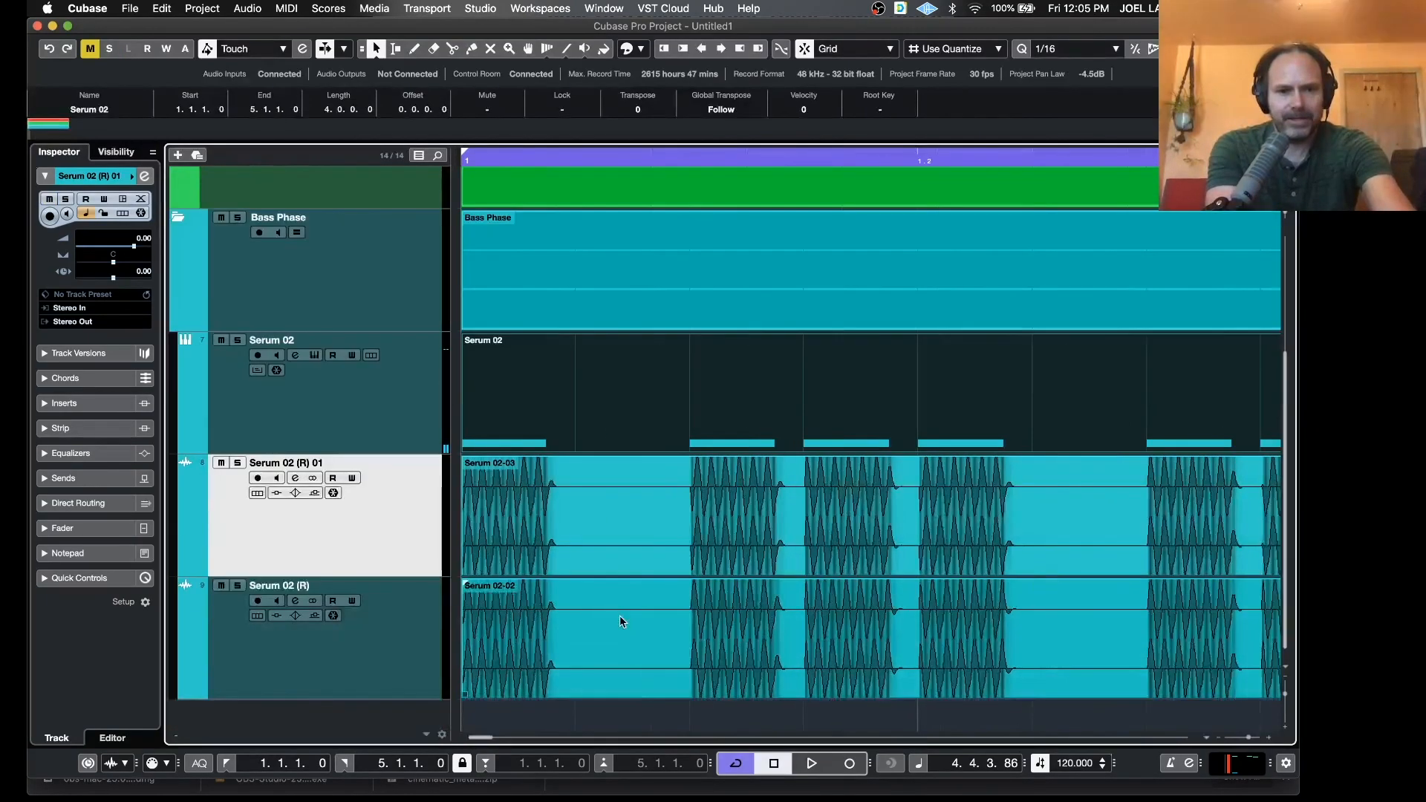
{"action": "key", "text": "h"}
{"action": "key", "text": "h"}
{"action": "key", "text": "h"}
{"action": "key", "text": "h"}
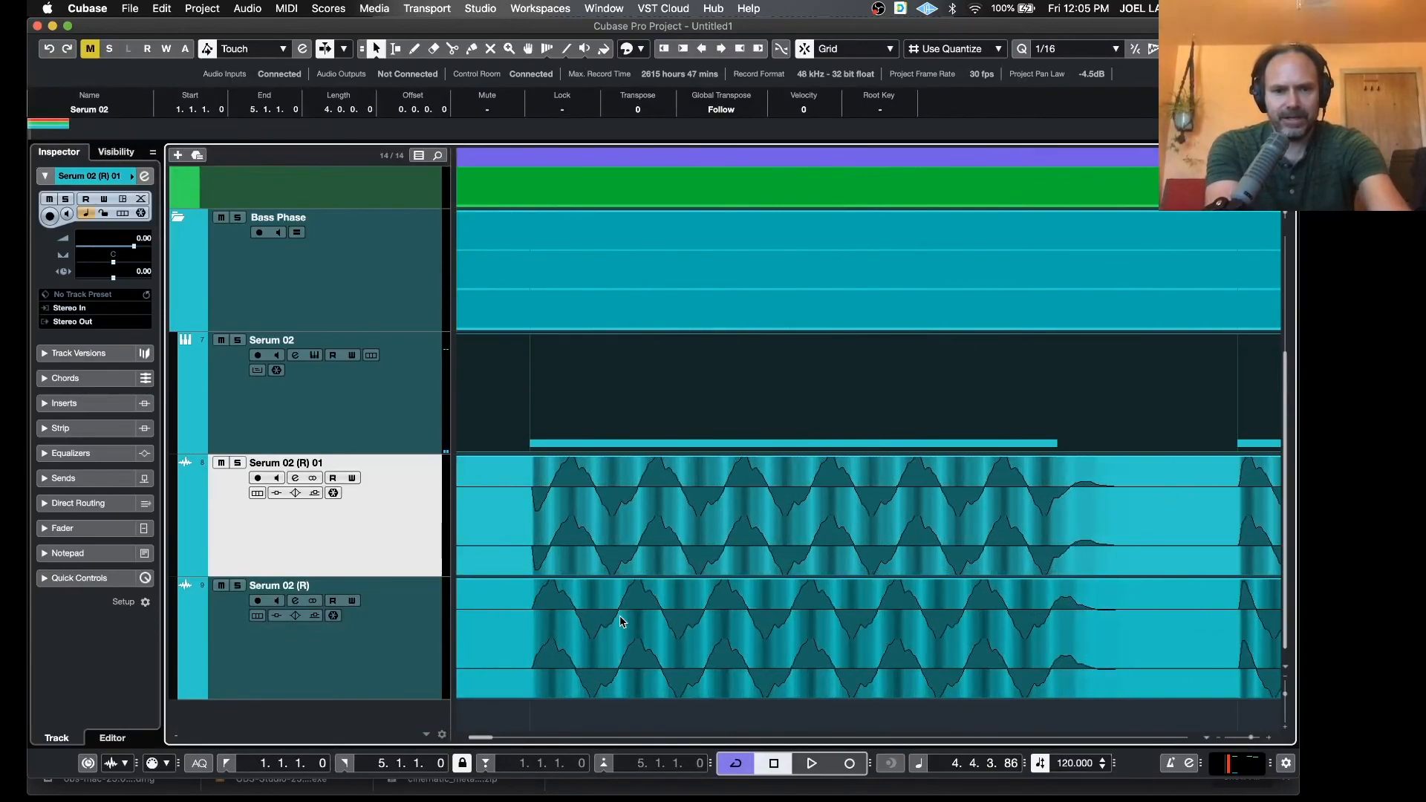
Compare the waveform phase of both Serum 02 renders at the onset of a single bass note
{"action": "scroll", "coordinate": [622, 622], "scroll_direction": "right", "scroll_amount": 10}
{"action": "scroll", "coordinate": [622, 622], "scroll_direction": "up", "scroll_amount": 2}
{"action": "scroll", "coordinate": [622, 622], "scroll_direction": "left", "scroll_amount": 15}
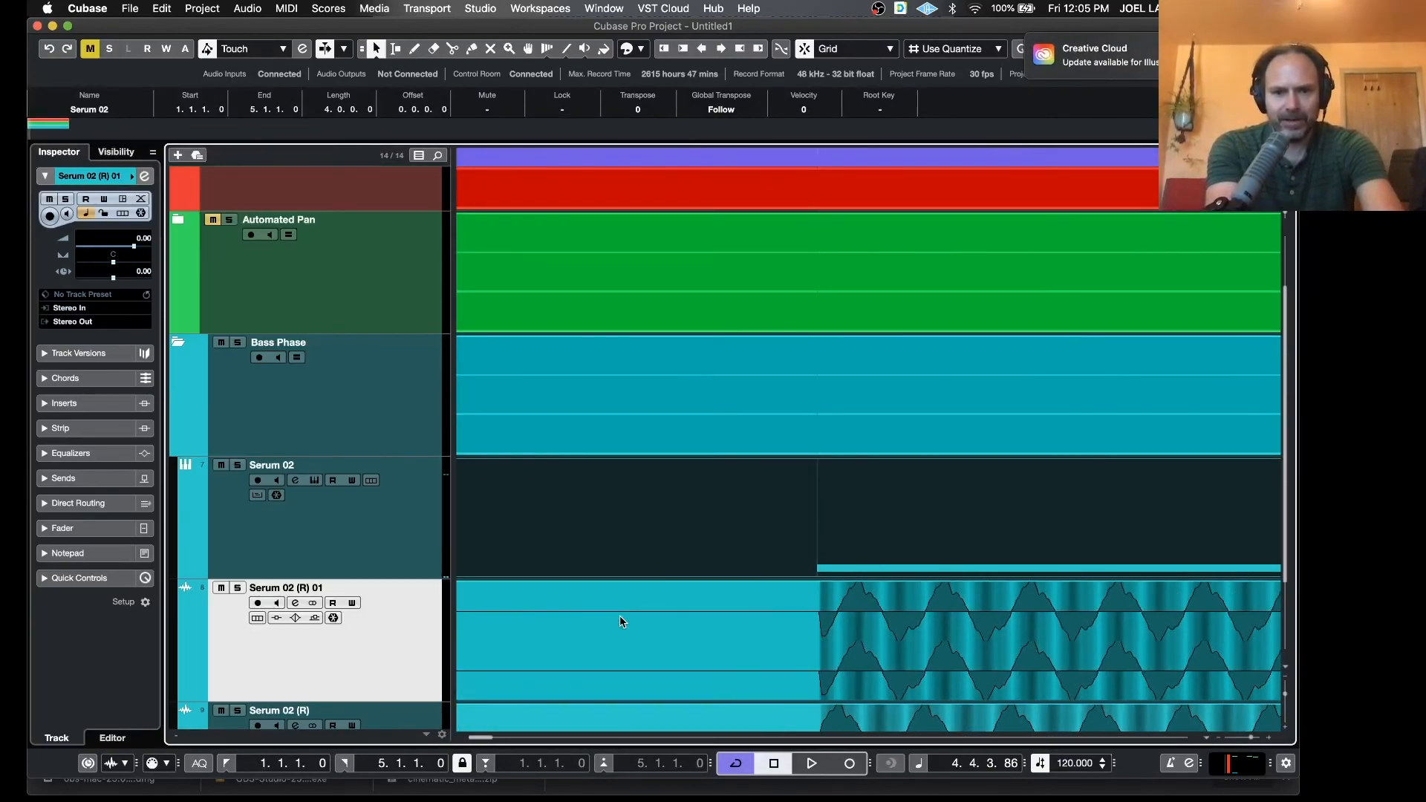
{"action": "scroll", "coordinate": [619, 615], "scroll_direction": "right", "scroll_amount": 1}
{"action": "scroll", "coordinate": [619, 615], "scroll_direction": "down", "scroll_amount": 2}
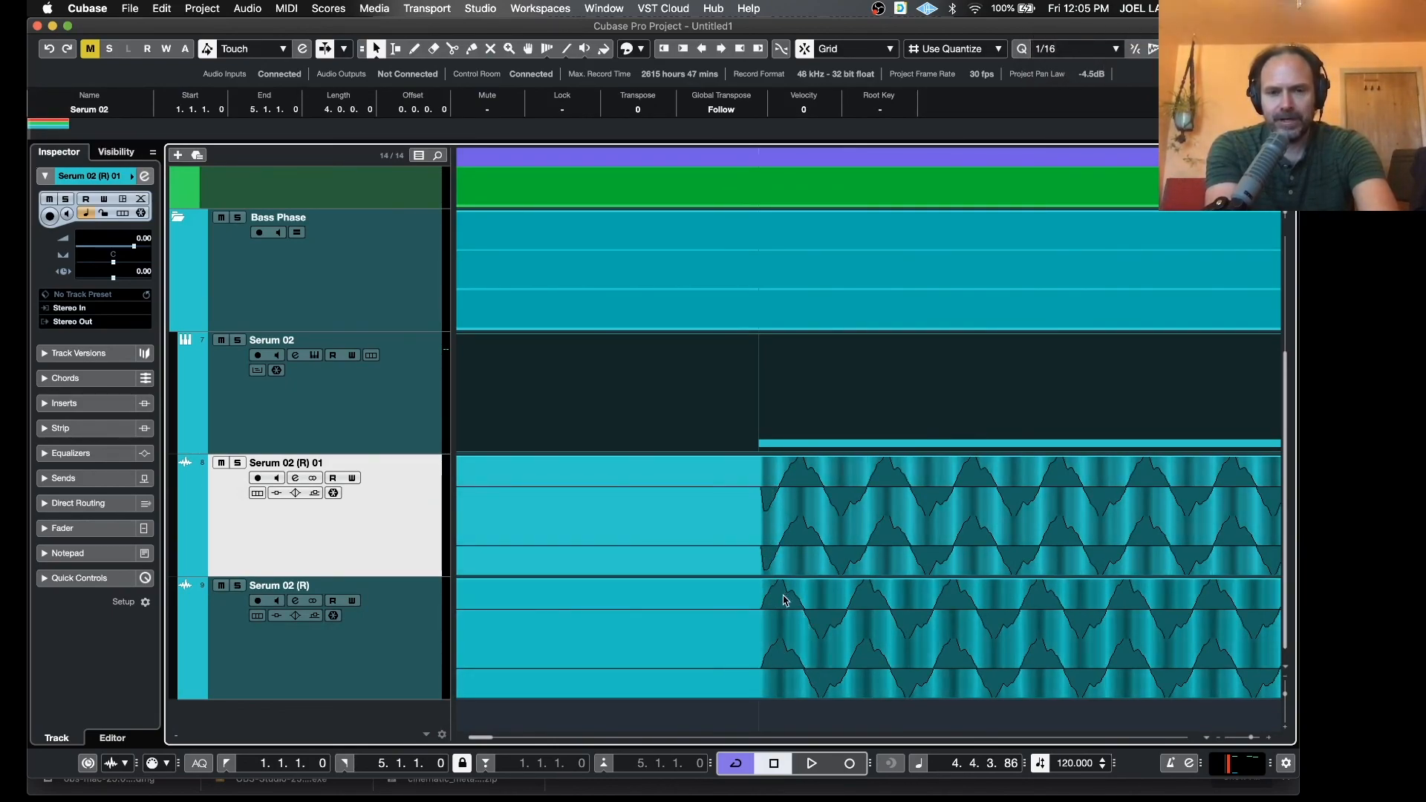
Compare the waveform phase of both Serum 02 renders across successive bass notes in the first bar
{"action": "scroll", "coordinate": [793, 597], "scroll_direction": "right", "scroll_amount": 10}
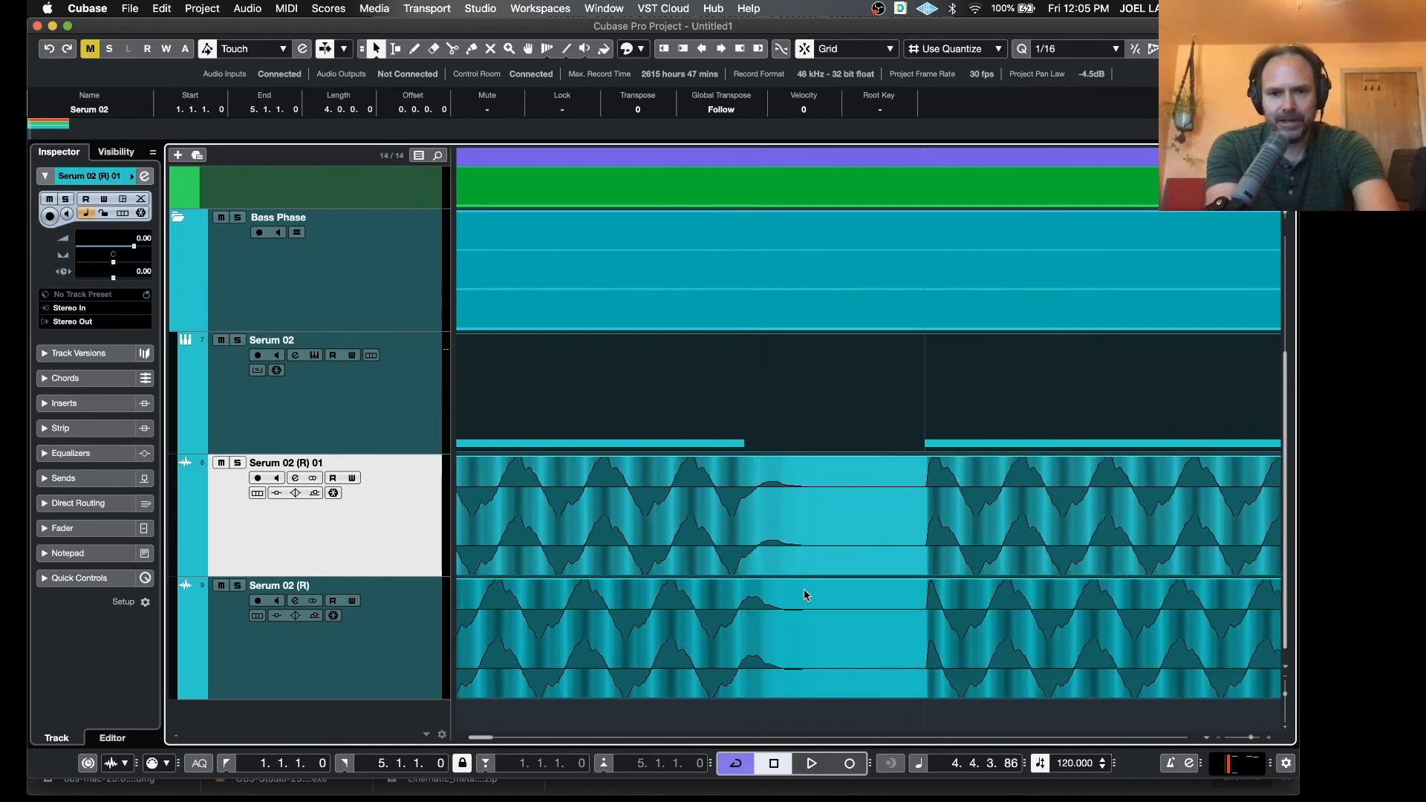
{"action": "scroll", "coordinate": [934, 618], "scroll_direction": "right", "scroll_amount": 10}
{"action": "scroll", "coordinate": [935, 618], "scroll_direction": "up", "scroll_amount": 2}
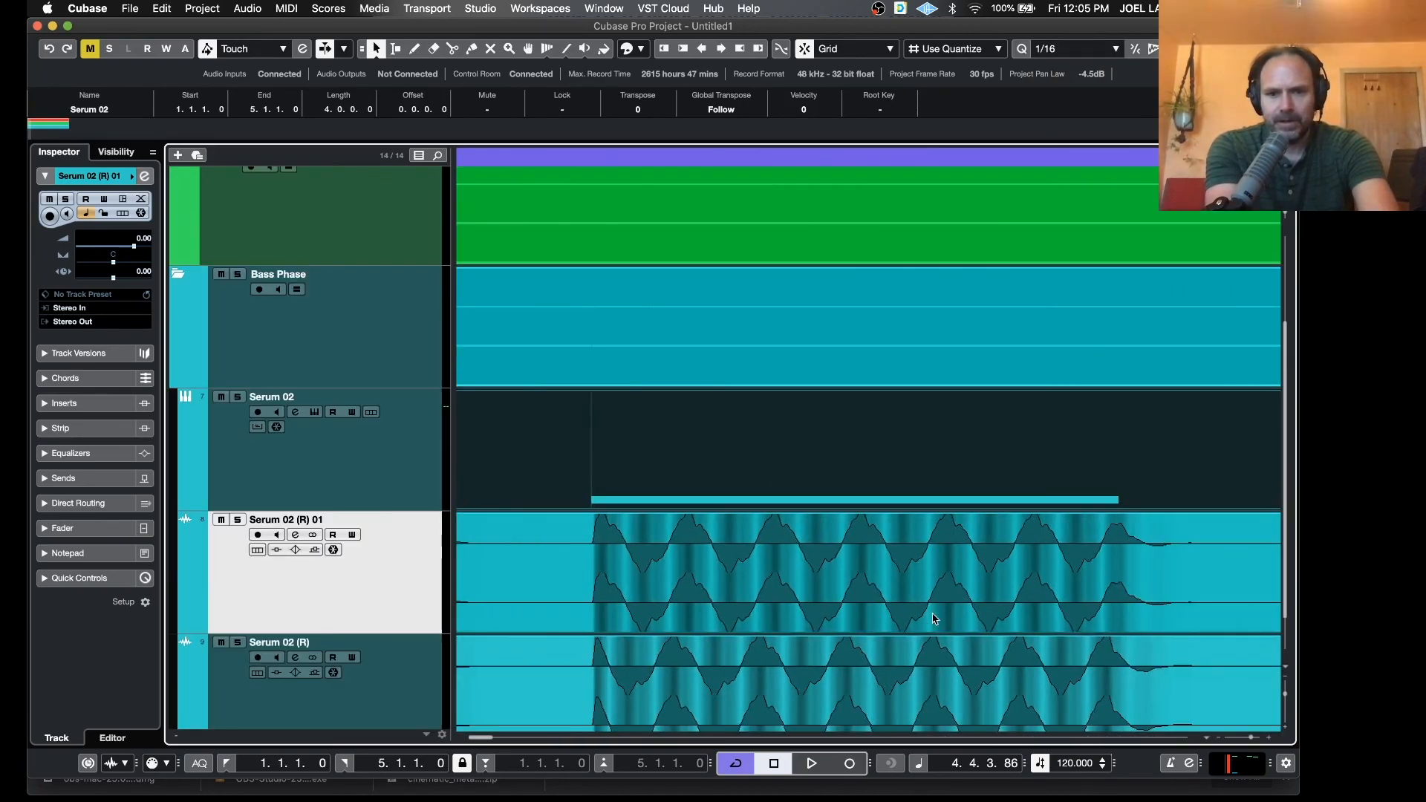
{"action": "scroll", "coordinate": [934, 618], "scroll_direction": "left", "scroll_amount": 3}
{"action": "scroll", "coordinate": [791, 632], "scroll_direction": "down", "scroll_amount": 2}
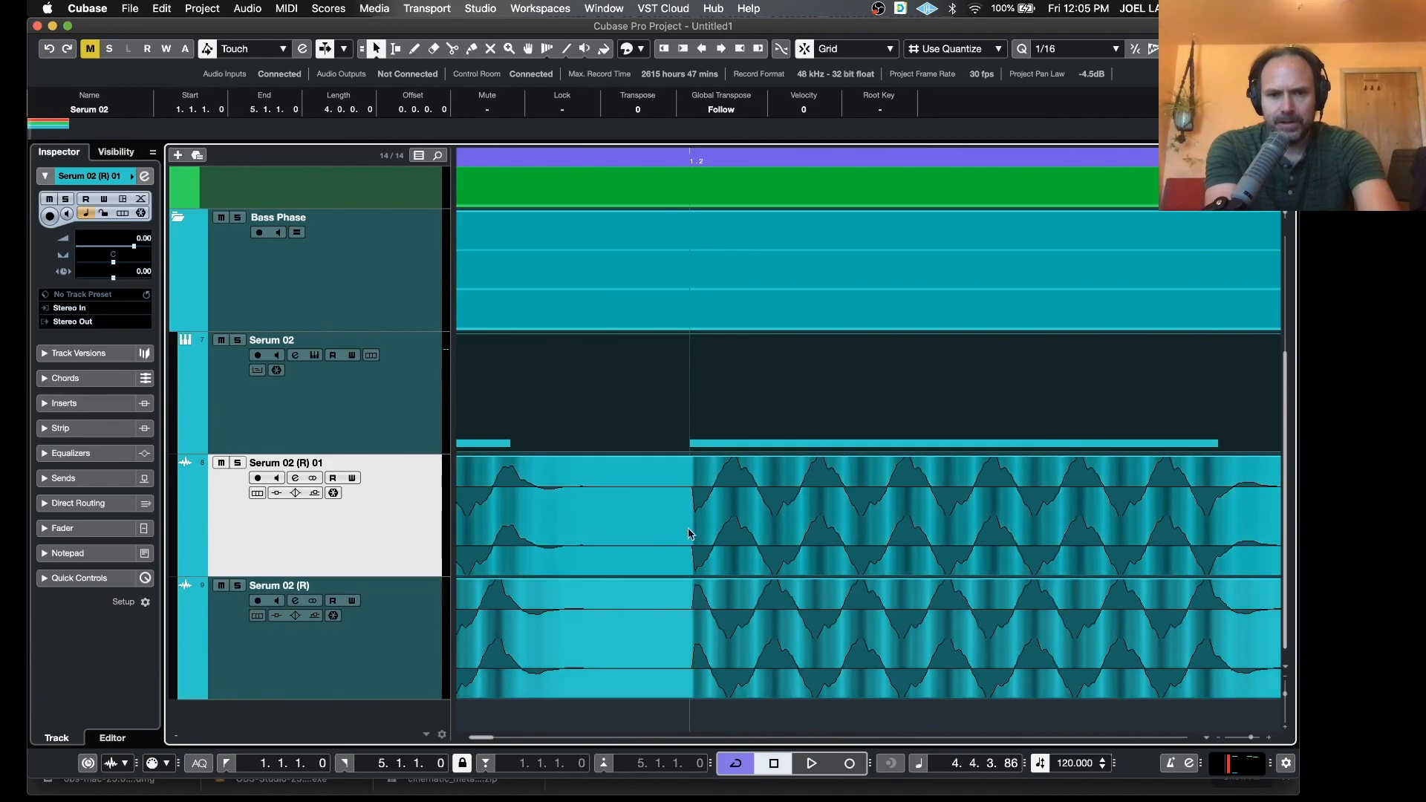
{"action": "scroll", "coordinate": [827, 548], "scroll_direction": "right", "scroll_amount": 10}
{"action": "scroll", "coordinate": [828, 548], "scroll_direction": "left", "scroll_amount": 20}
{"action": "scroll", "coordinate": [828, 548], "scroll_direction": "right", "scroll_amount": 13}
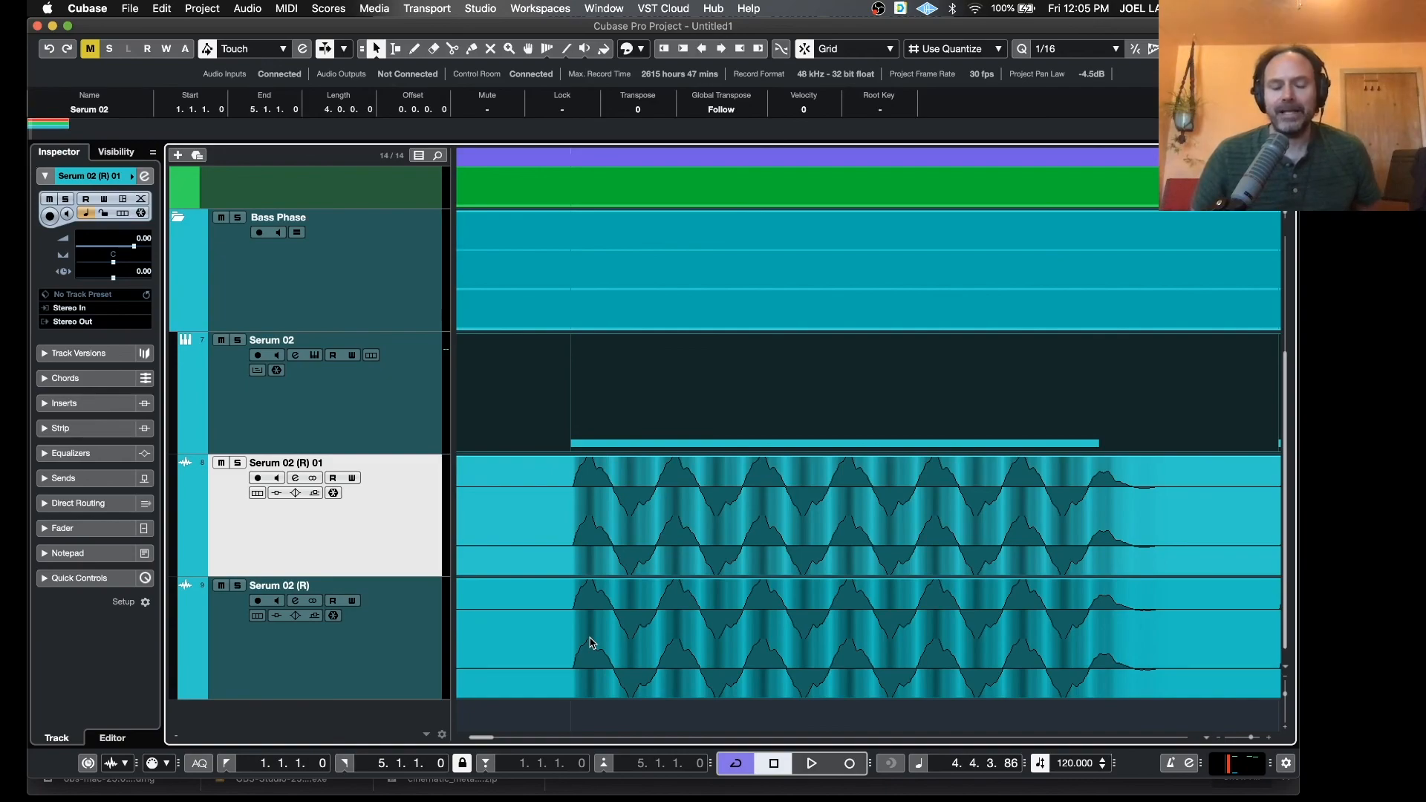
{"action": "key", "text": "g"}
{"action": "key", "text": "g"}
{"action": "key", "text": "g"}
{"action": "key", "text": "g"}
{"action": "key", "text": "g"}
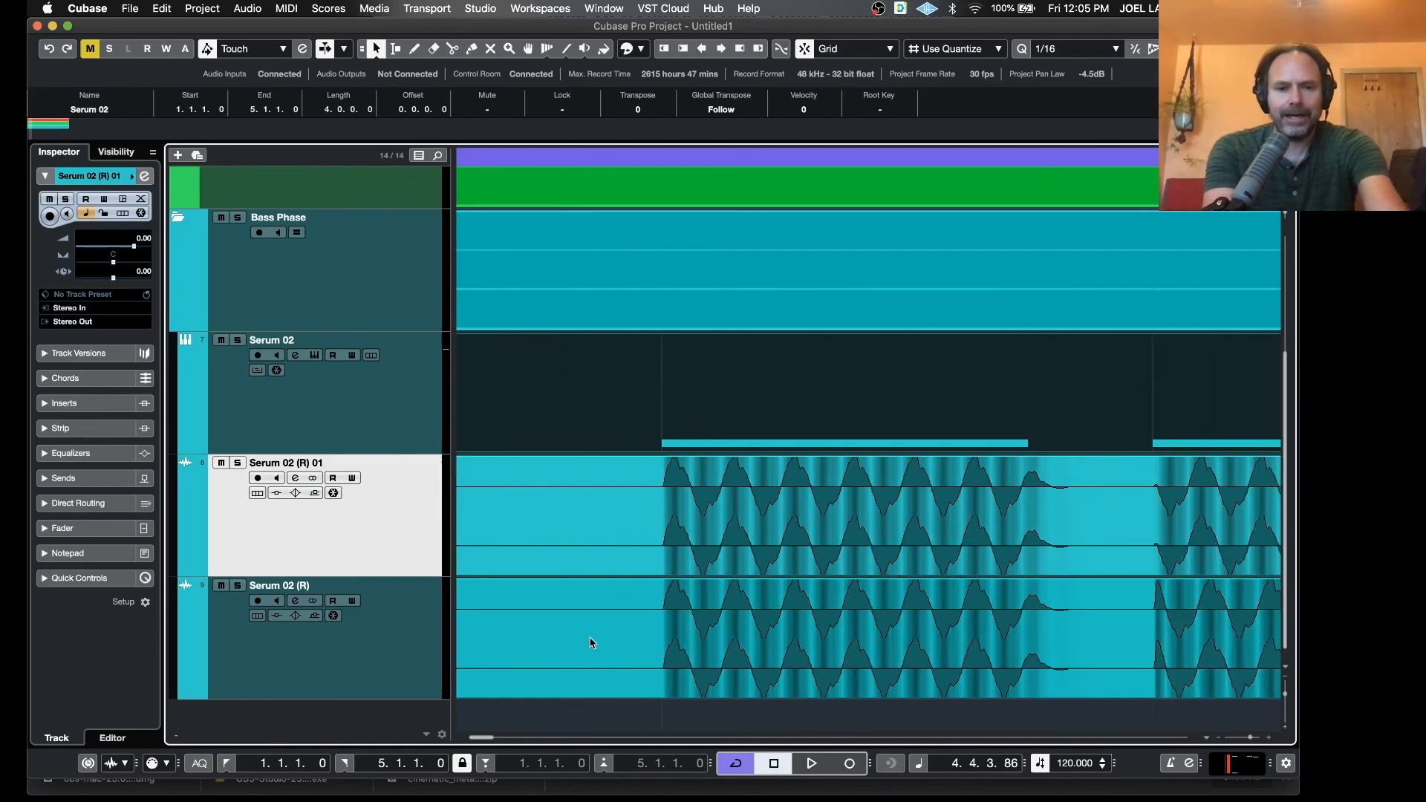
{"action": "scroll", "coordinate": [566, 634], "scroll_direction": "right", "scroll_amount": 4}
{"action": "scroll", "coordinate": [566, 635], "scroll_direction": "left", "scroll_amount": 8}
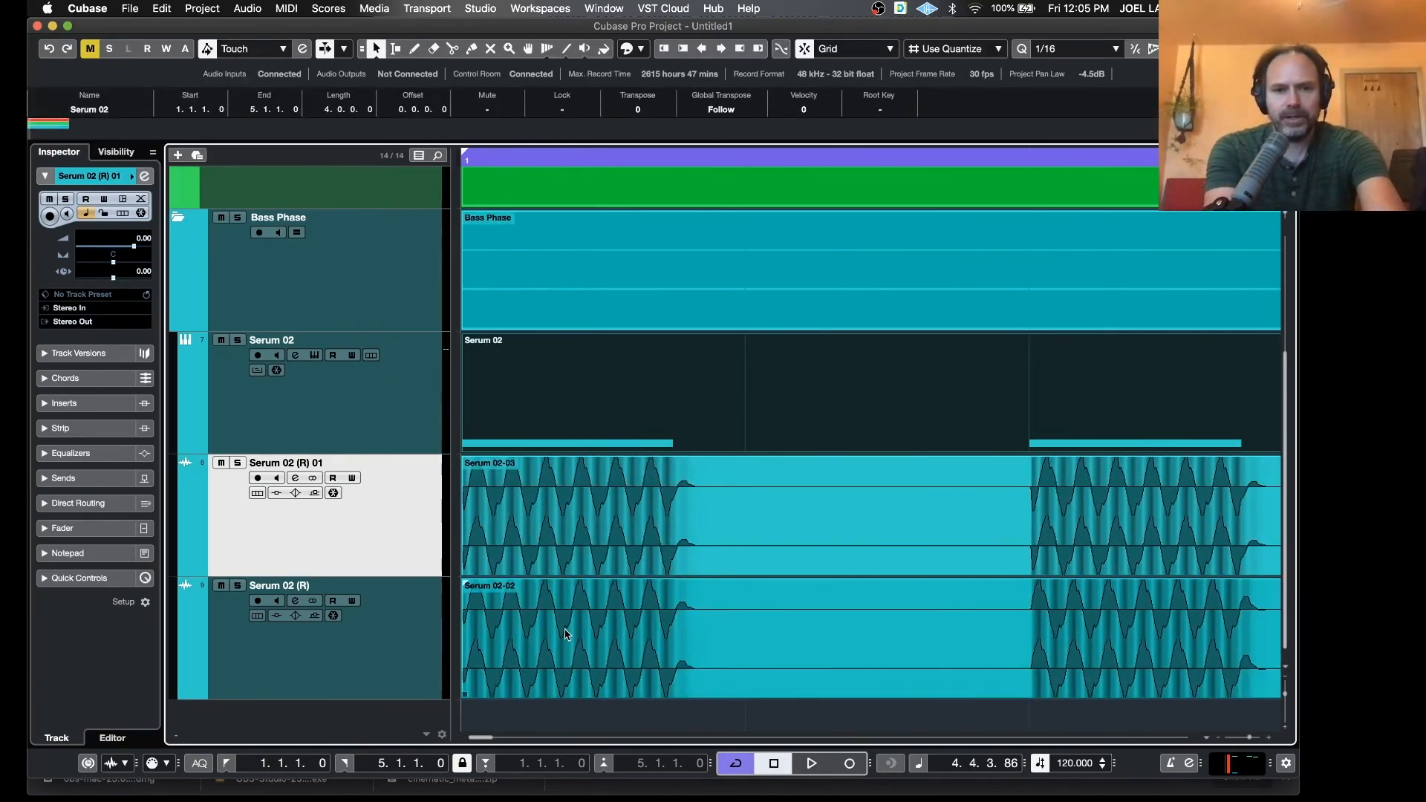
Split the Serum 02 (R) 01 event at 1.1.2, after its first note, and delete the remainder behind the cut
{"action": "key", "text": "h"}
{"action": "key", "text": "h"}
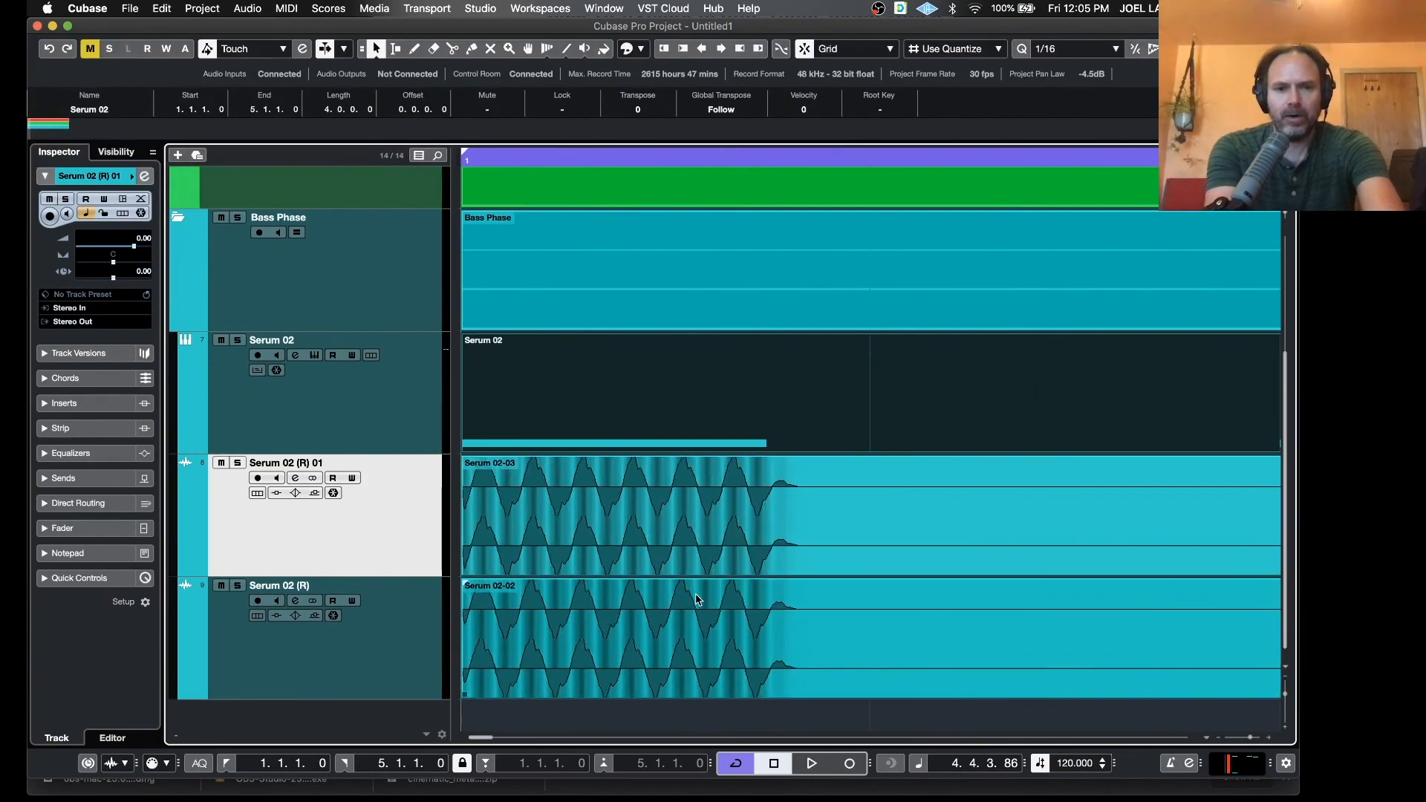
{"action": "left_click", "coordinate": [870, 524], "text": "alt"}
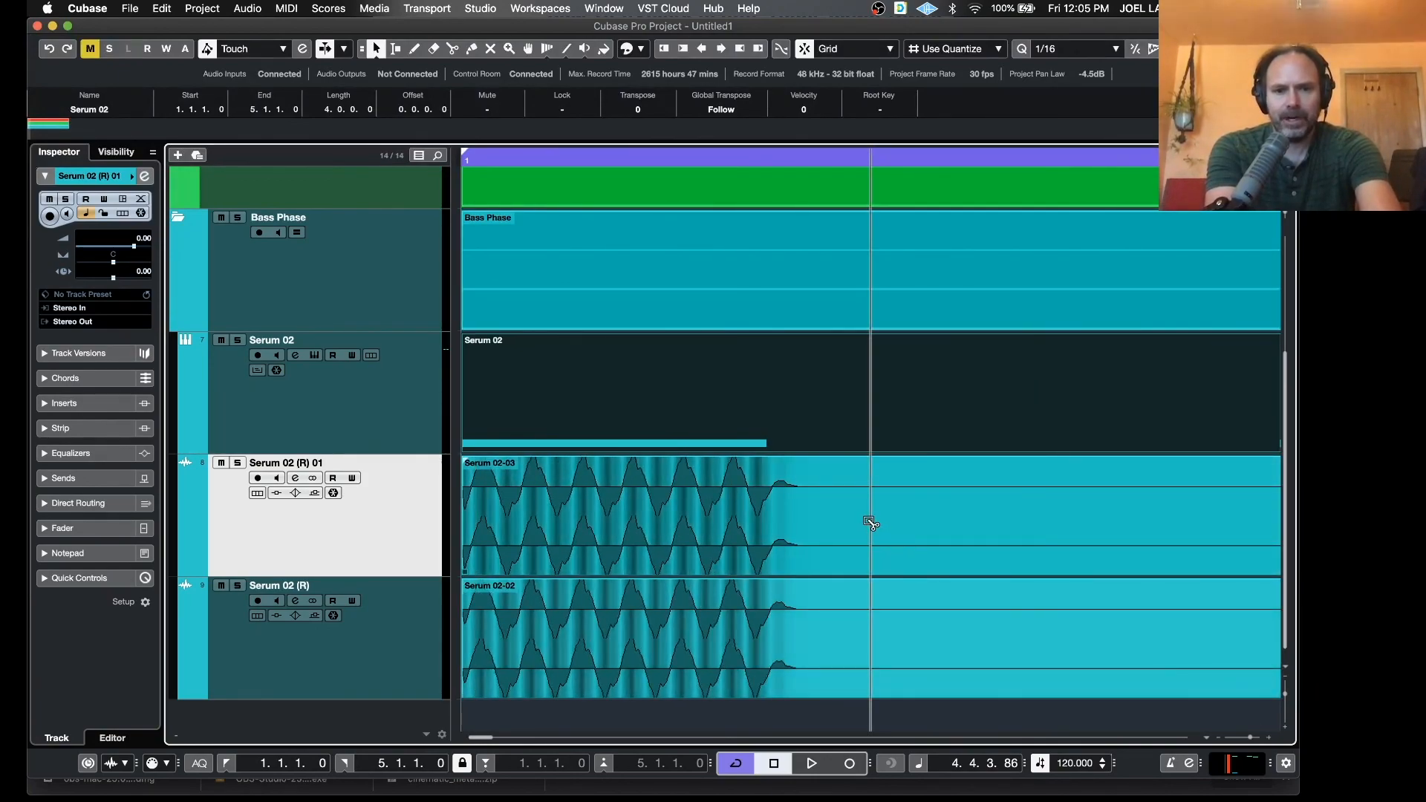
{"action": "left_click", "coordinate": [741, 551]}
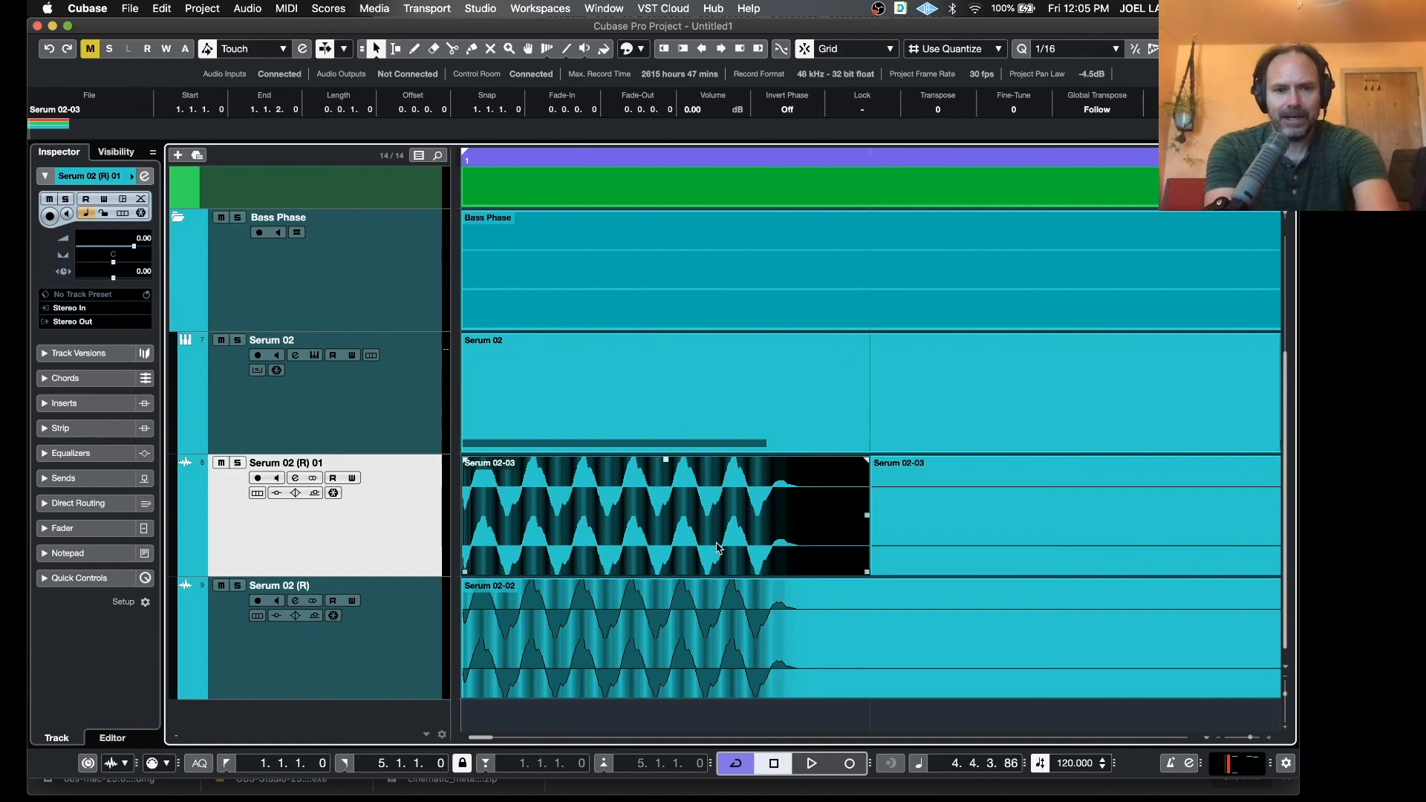
{"action": "scroll", "coordinate": [668, 533], "scroll_direction": "down", "scroll_amount": 6}
{"action": "left_click", "coordinate": [654, 526]}
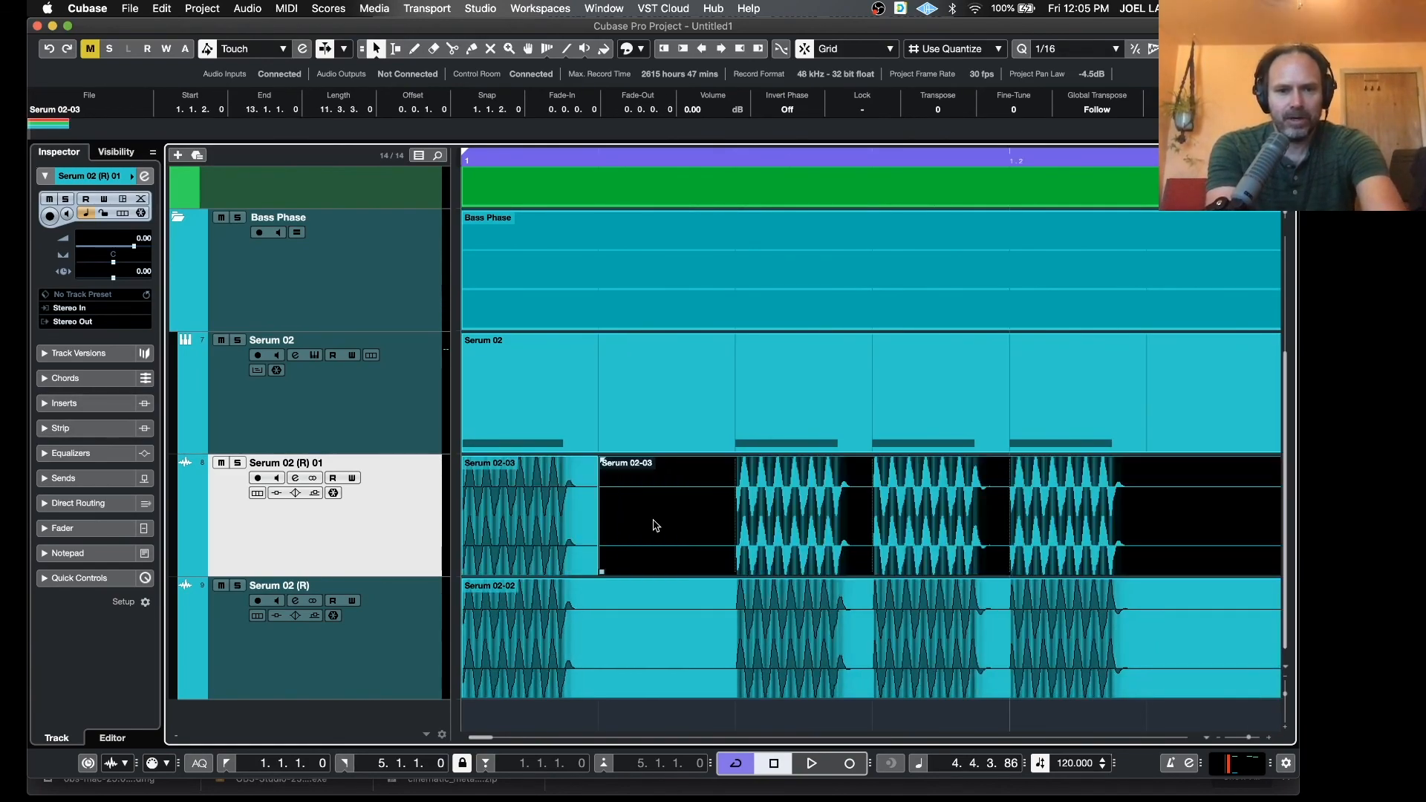
{"action": "key", "text": "Delete"}
Copy the first-note event on Serum 02 (R) 01 to 1.1.3, 1.1.4 and 1.2.1, and mute the Serum 02 (R) track
{"action": "left_click", "coordinate": [548, 509]}
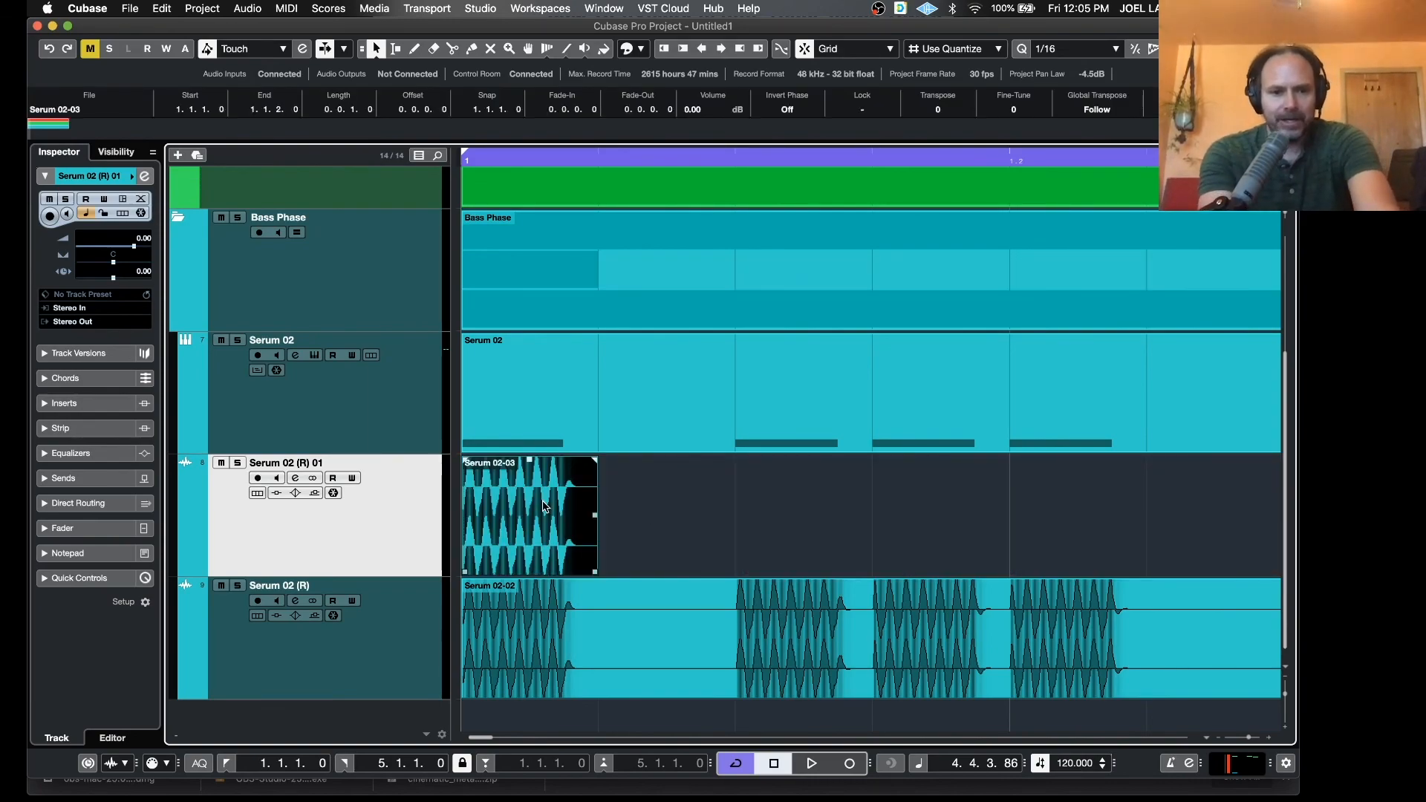
{"action": "left_click_drag", "start_coordinate": [542, 509], "coordinate": [812, 510]}
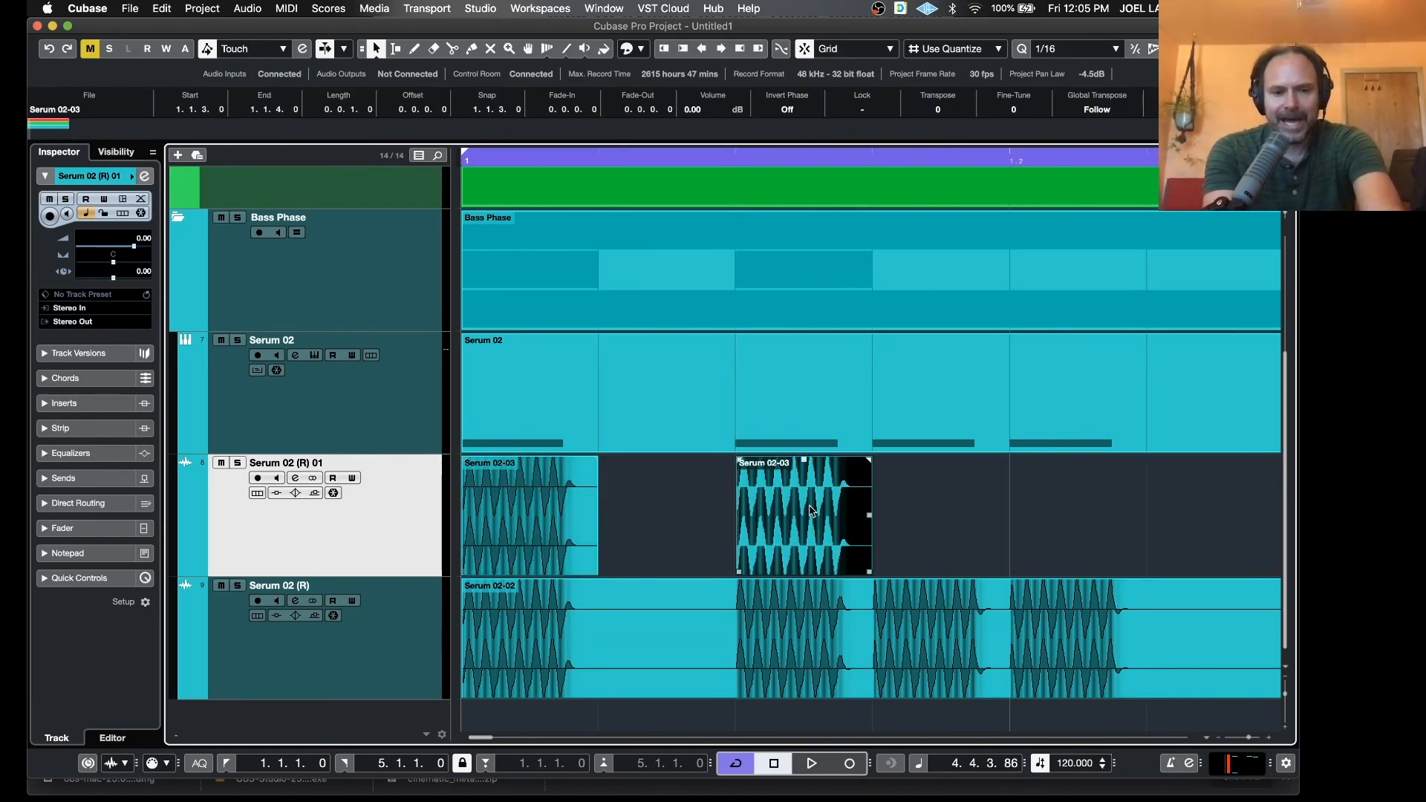
{"action": "key", "text": "super+d"}
{"action": "key", "text": "super+d"}
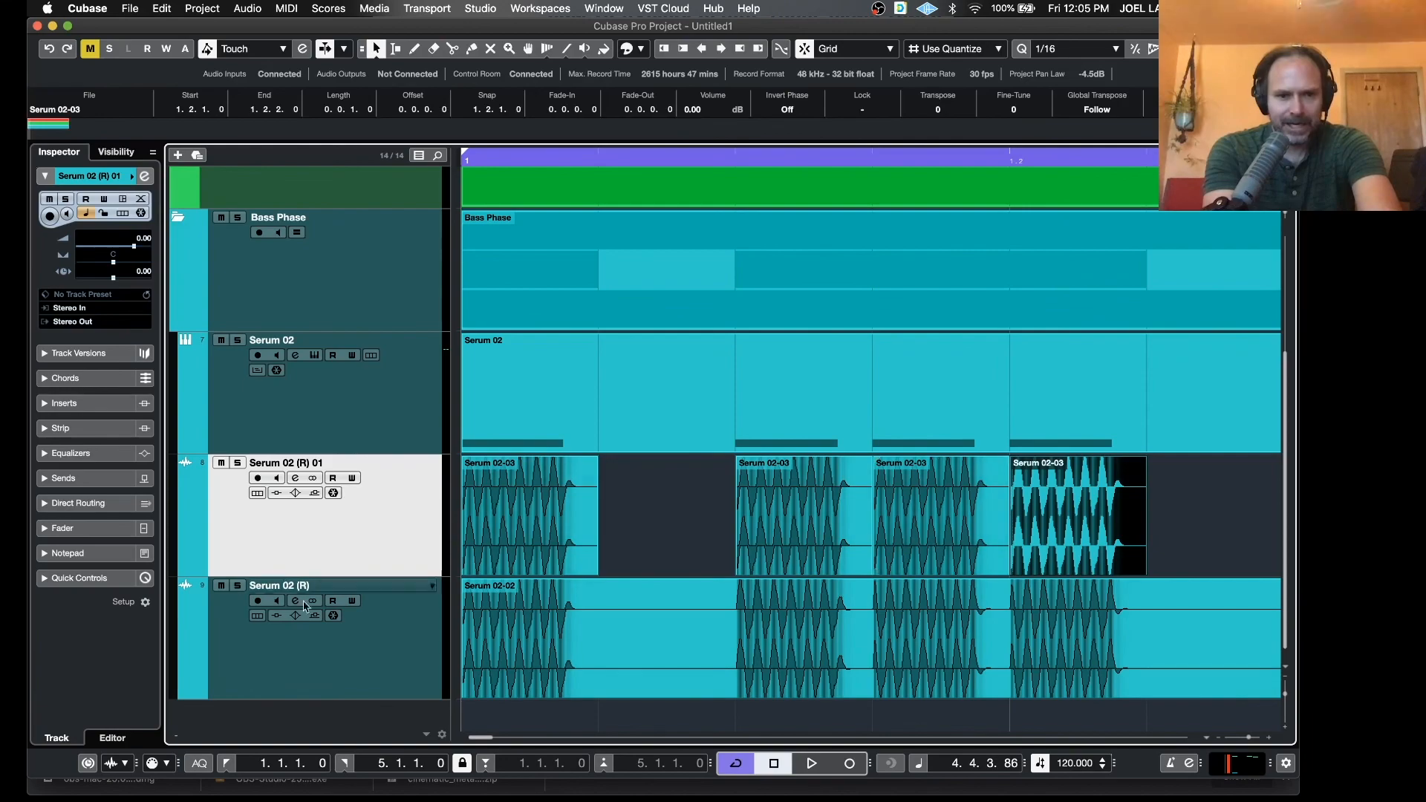
{"action": "left_click", "coordinate": [221, 586]}
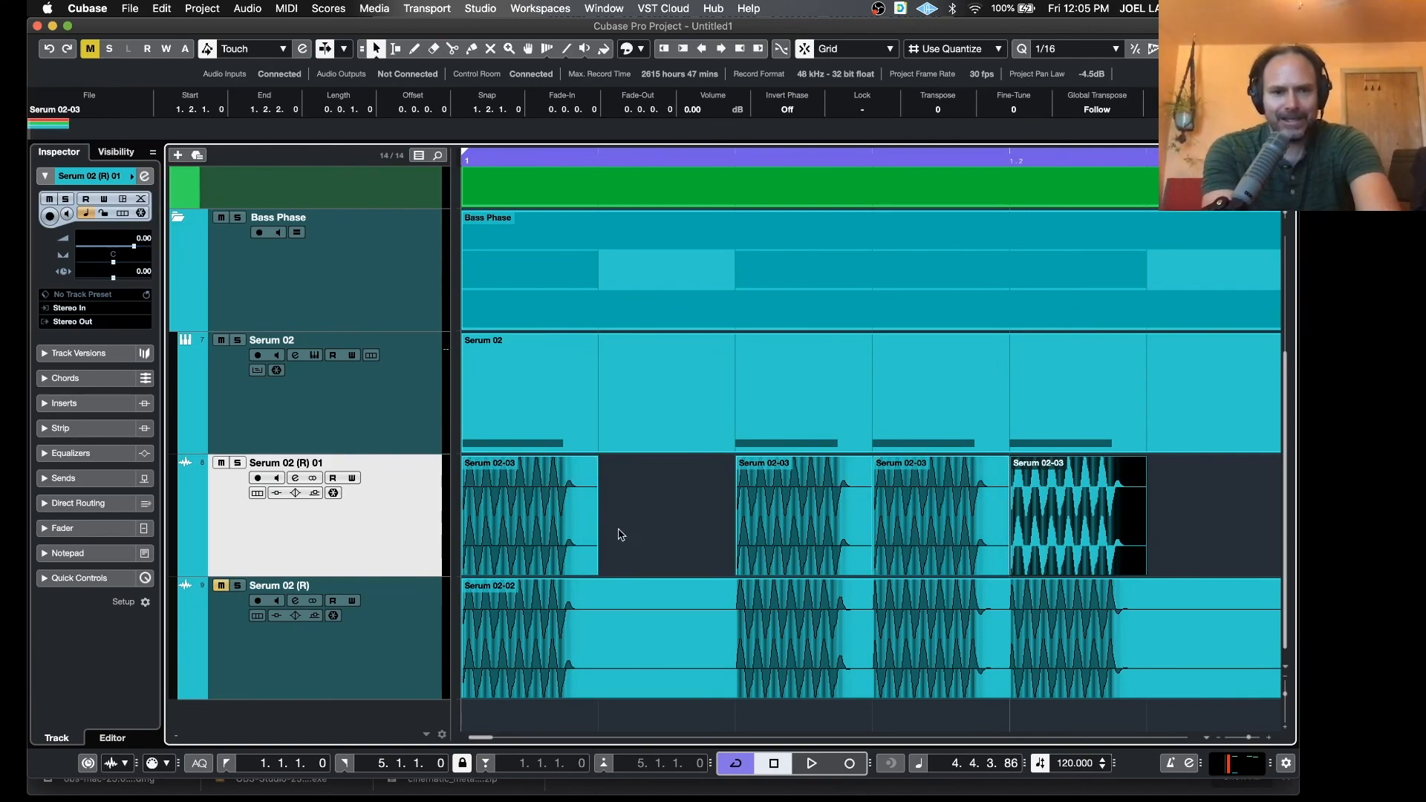
Copy the three-note group on Serum 02 (R) 01 to 1.2.3, 1.3.3 and 1.4.3 to fill the first bar
{"action": "key", "text": "h"}
{"action": "key", "text": "h"}
{"action": "key", "text": "h"}
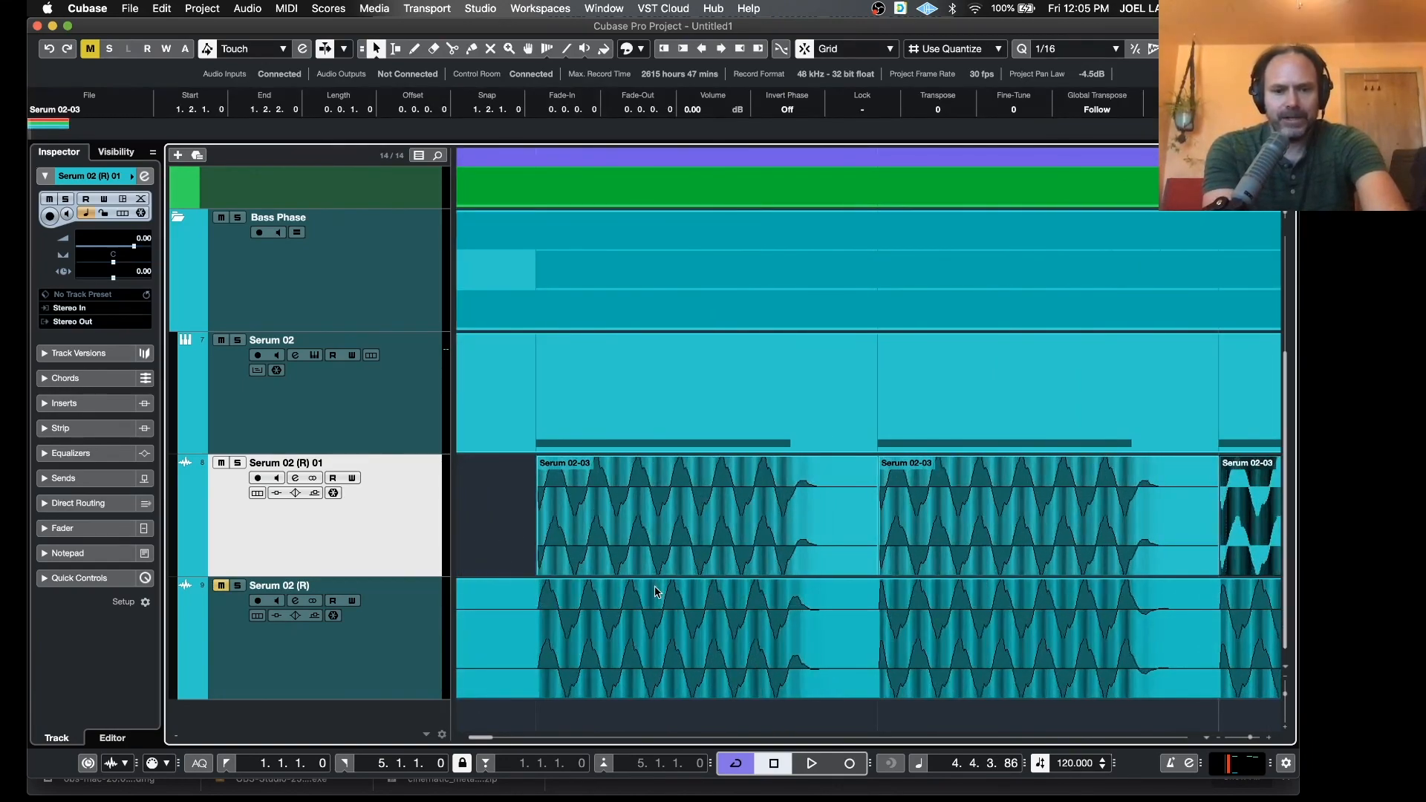
{"action": "key", "text": "g"}
{"action": "key", "text": "g"}
{"action": "key", "text": "g"}
{"action": "key", "text": "g"}
{"action": "key", "text": "g"}
{"action": "key", "text": "g"}
{"action": "key", "text": "g"}
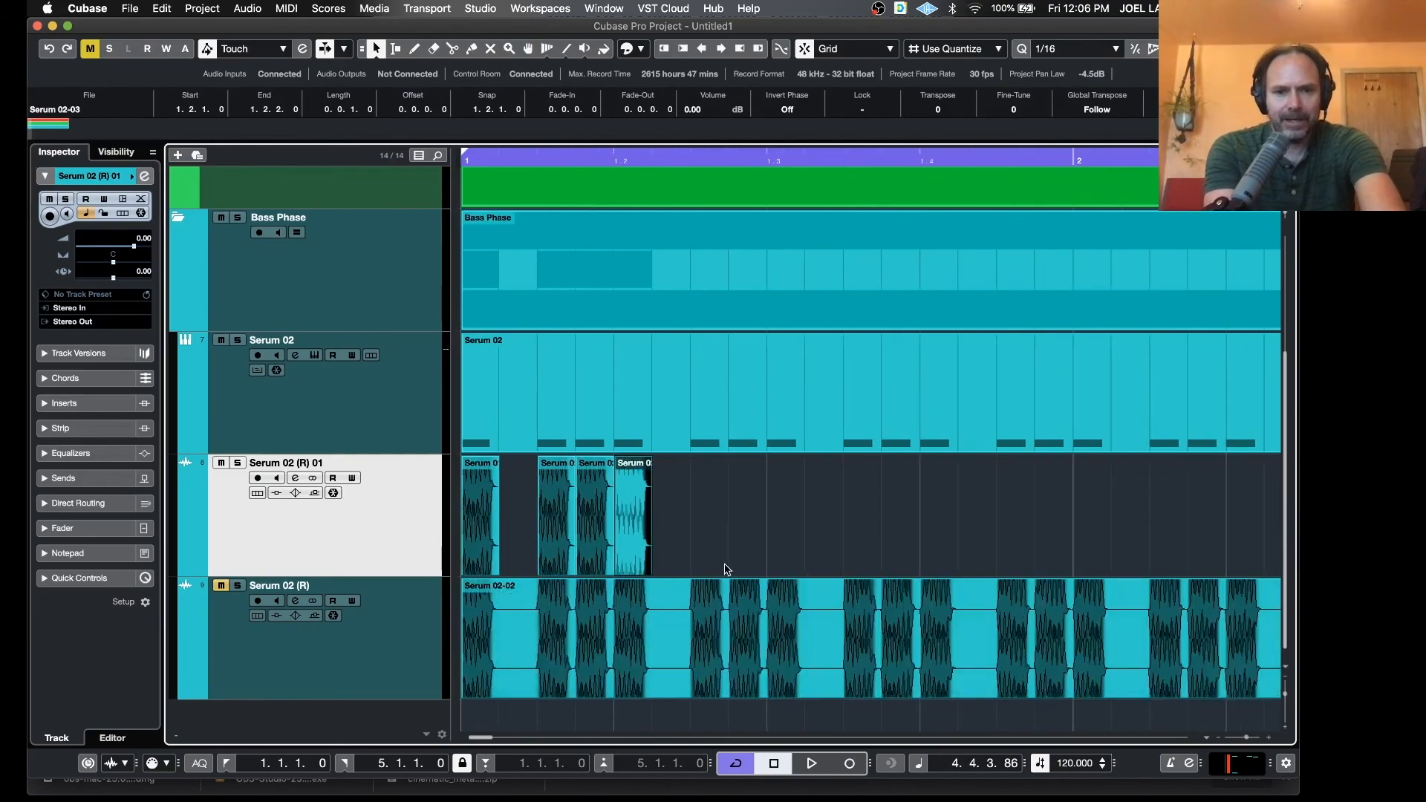
{"action": "key", "text": "g"}
{"action": "left_click", "coordinate": [646, 508]}
{"action": "left_click", "coordinate": [551, 509]}
{"action": "left_click_drag", "start_coordinate": [551, 509], "coordinate": [678, 508]}
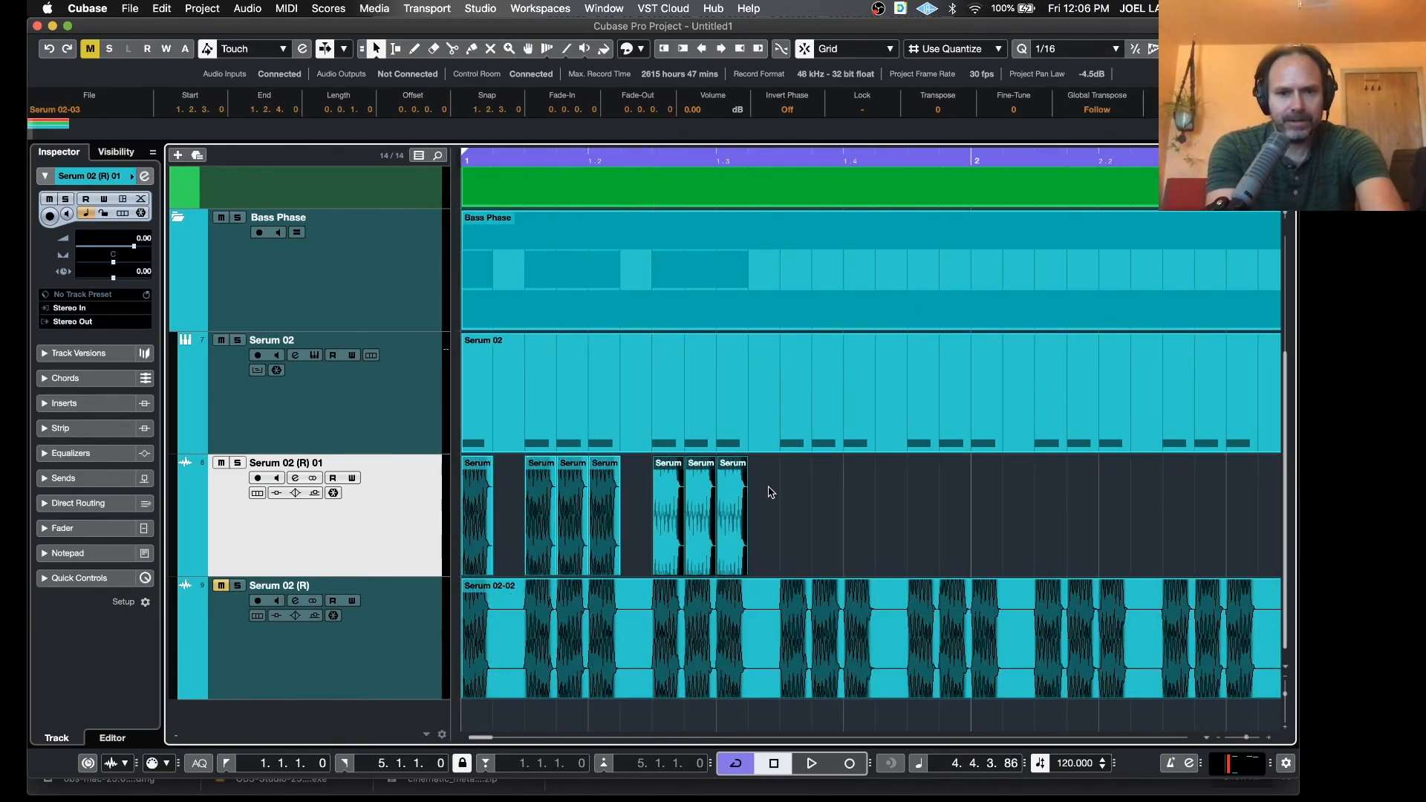
{"action": "left_click_drag", "start_coordinate": [674, 511], "coordinate": [926, 497]}
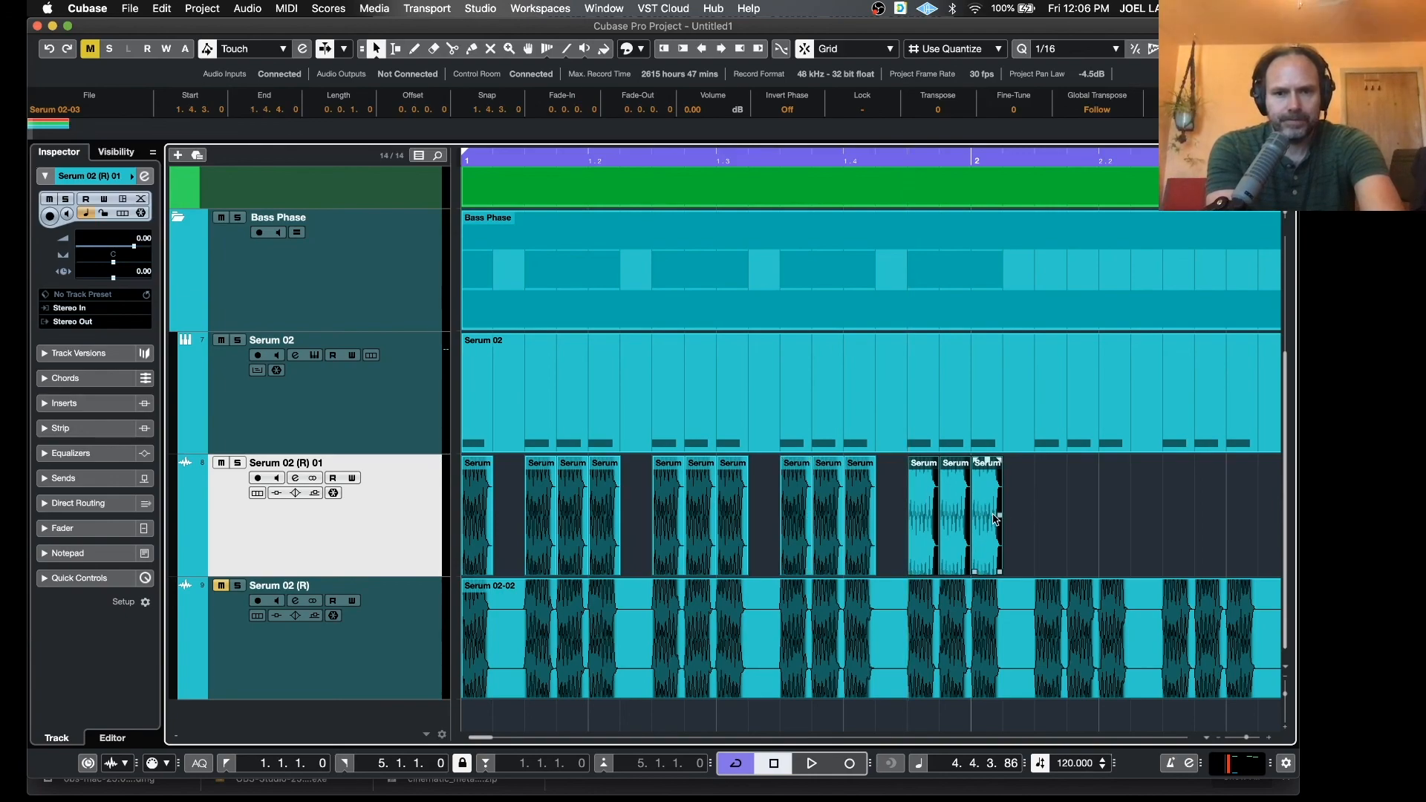
Shorten the cycle range to end at 2.1.1 and briefly start and stop playback
{"action": "left_click_drag", "start_coordinate": [957, 168], "coordinate": [970, 159]}
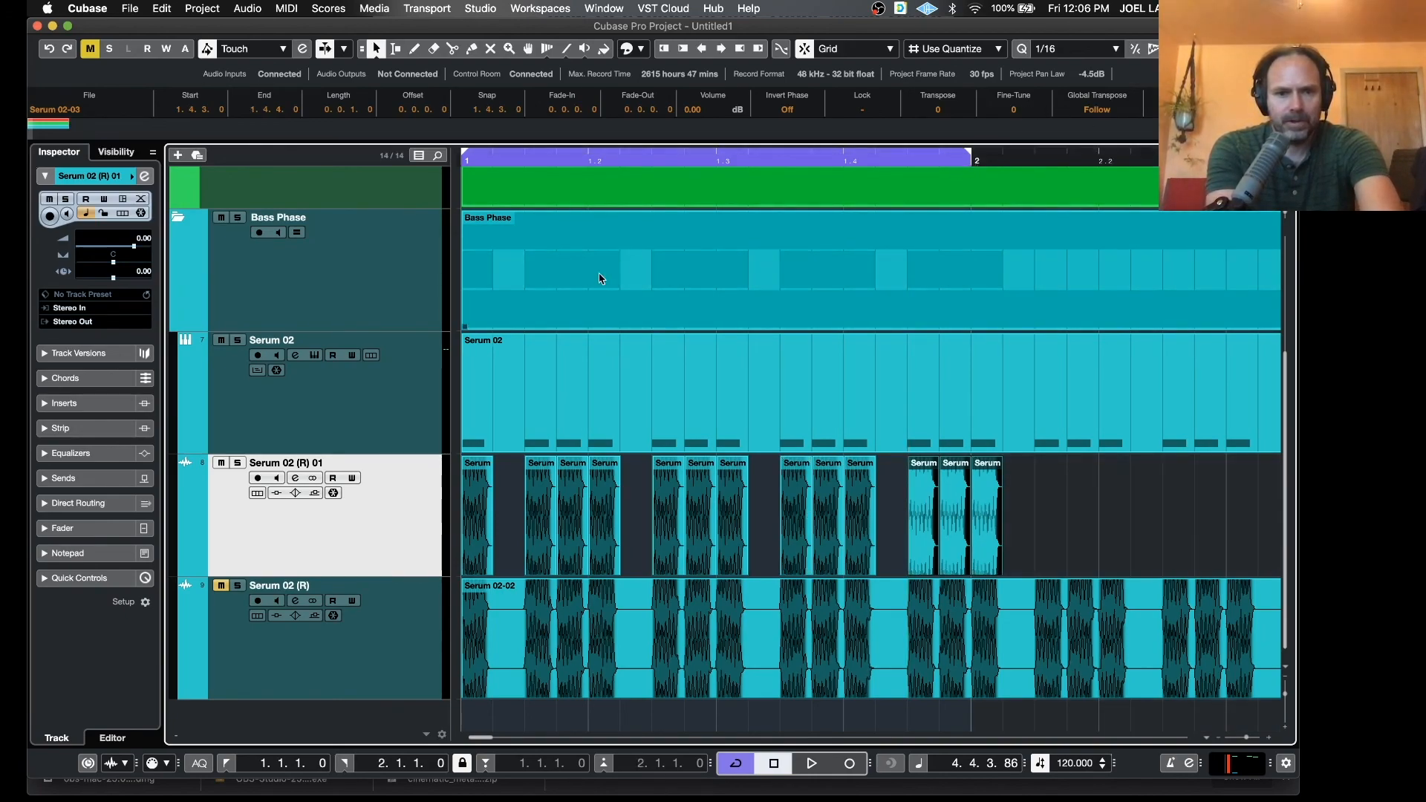
{"action": "key", "text": "space"}
{"action": "key", "text": "space"}
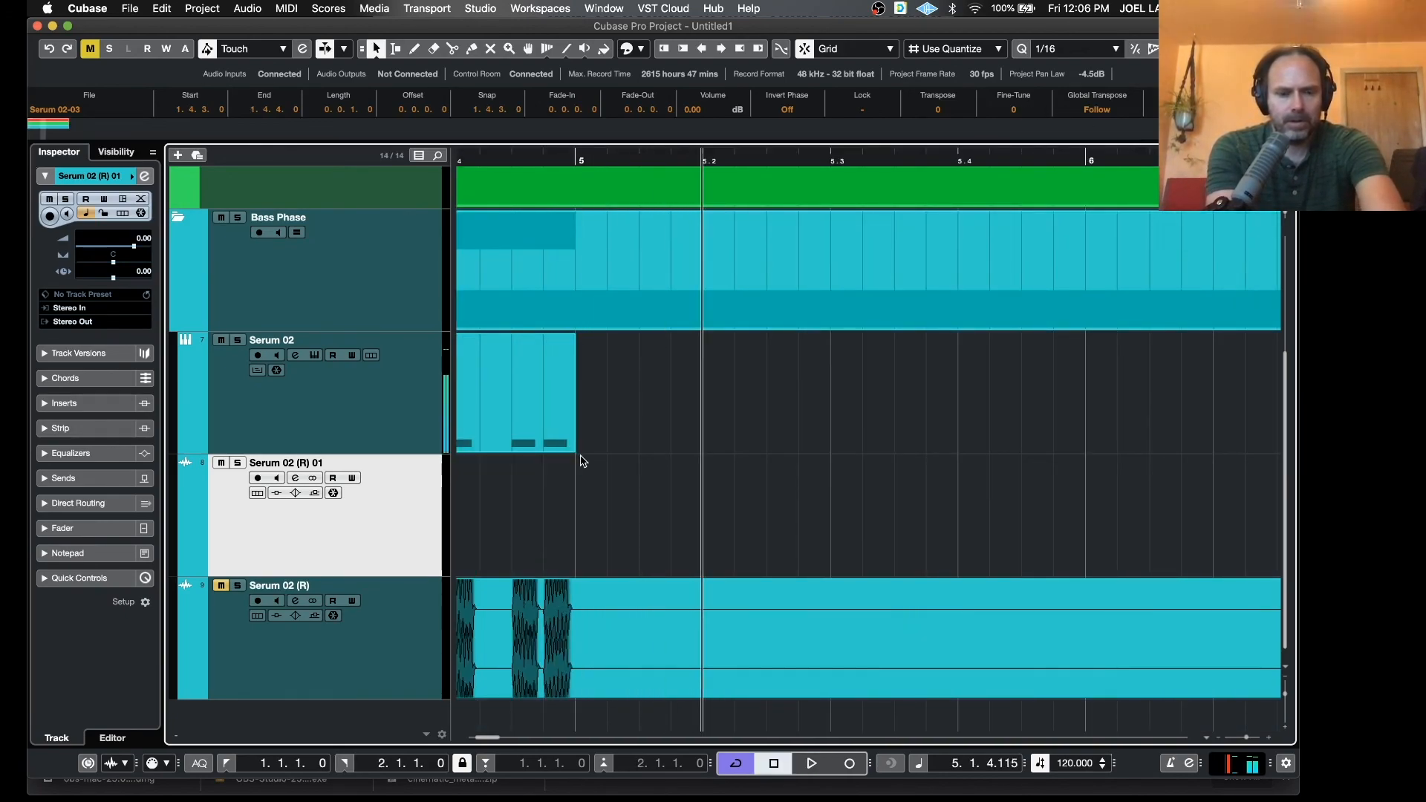
Mute the Serum 02 instrument track and audition the copied notes on Serum 02 (R) 01 from the start of bar 1
{"action": "key", "text": "g"}
{"action": "key", "text": "g"}
{"action": "key", "text": "g"}
{"action": "key", "text": "g"}
{"action": "key", "text": "g"}
{"action": "key", "text": "g"}
{"action": "scroll", "coordinate": [582, 461], "scroll_direction": "left", "scroll_amount": 5}
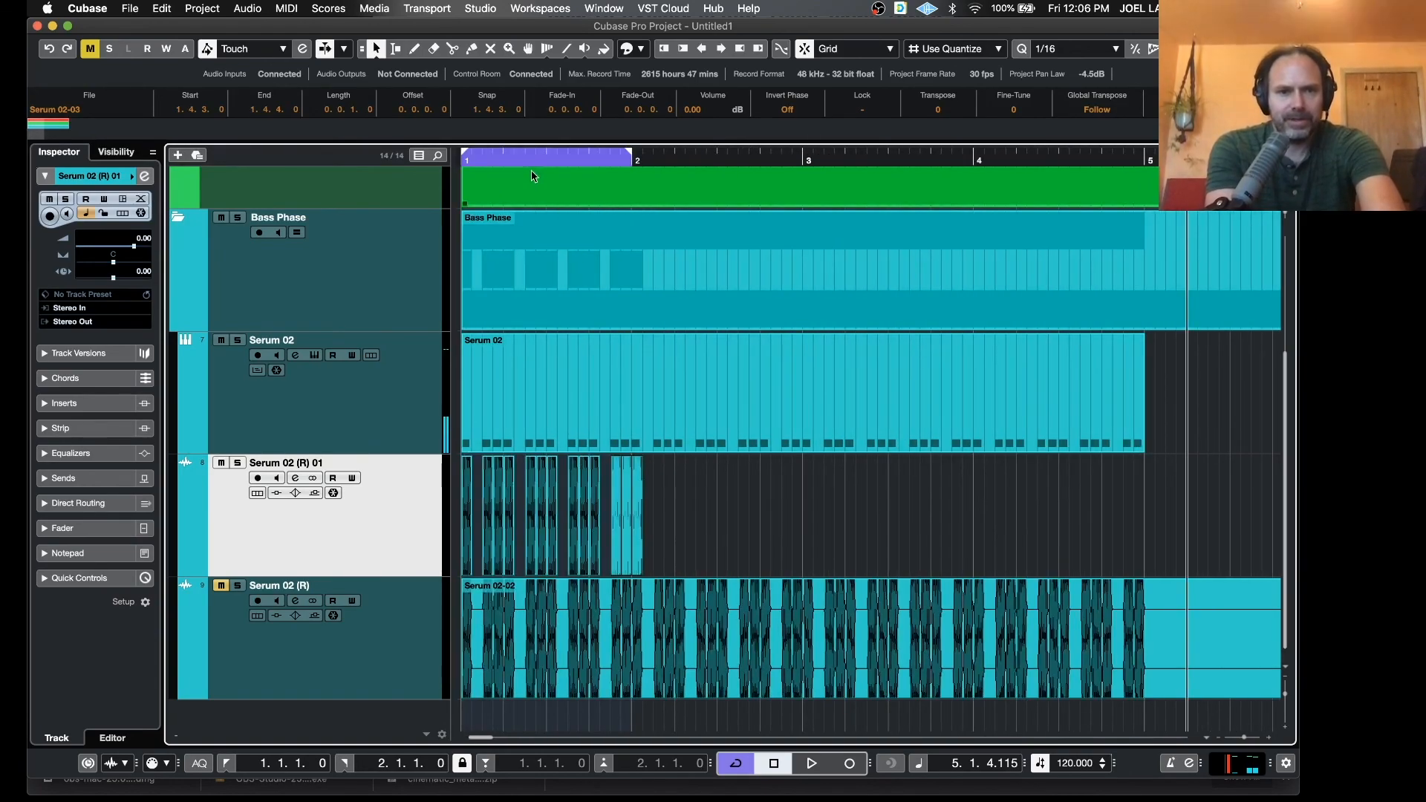
{"action": "left_click_drag", "start_coordinate": [490, 157], "coordinate": [414, 158]}
{"action": "left_click", "coordinate": [221, 341]}
{"action": "key", "text": "space"}
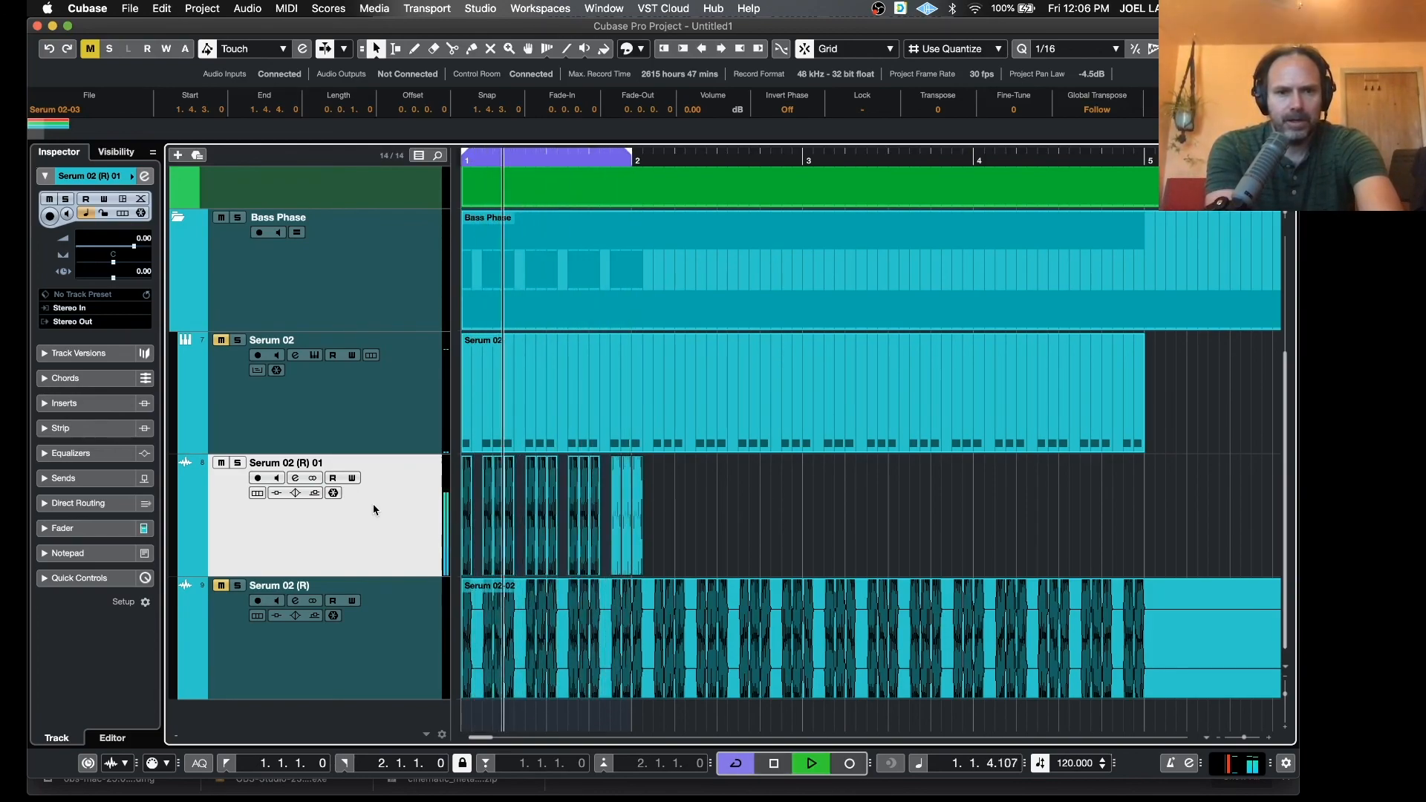
{"action": "key", "text": "space"}
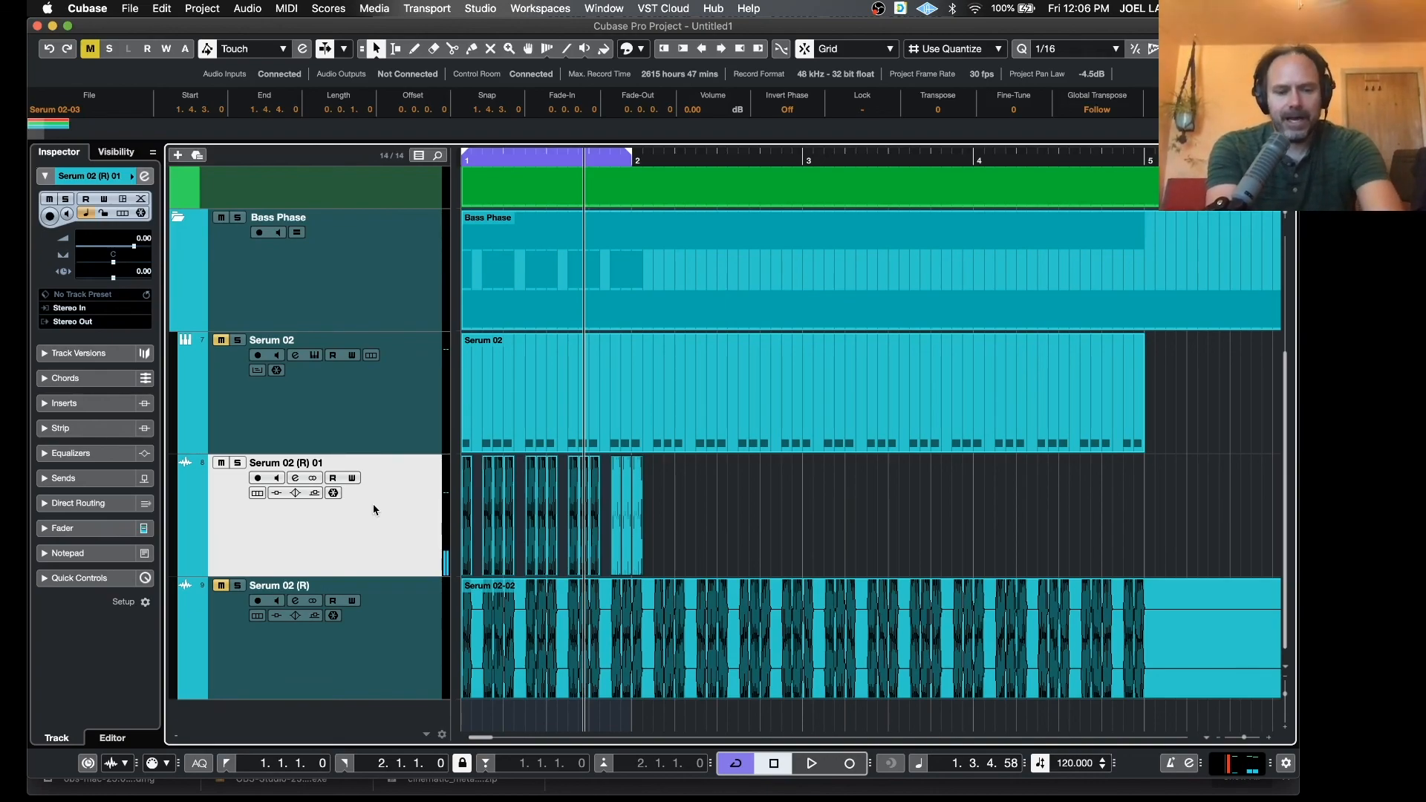
{"action": "key", "text": "space"}
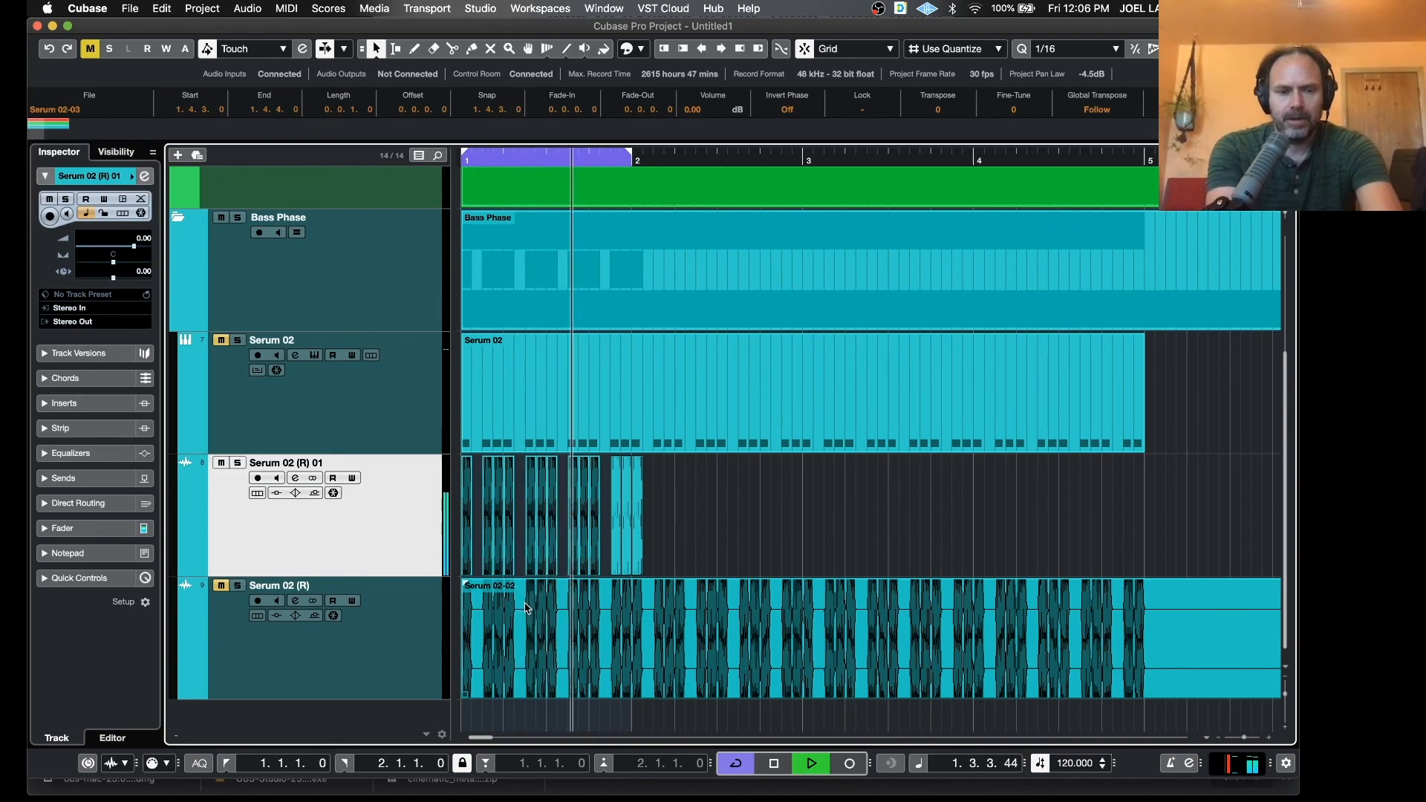
{"action": "key", "text": "space"}
Unmute Serum 02 (R), mute Serum 02 (R) 01, and audition the unedited render over the one-bar loop
{"action": "left_click", "coordinate": [224, 596]}
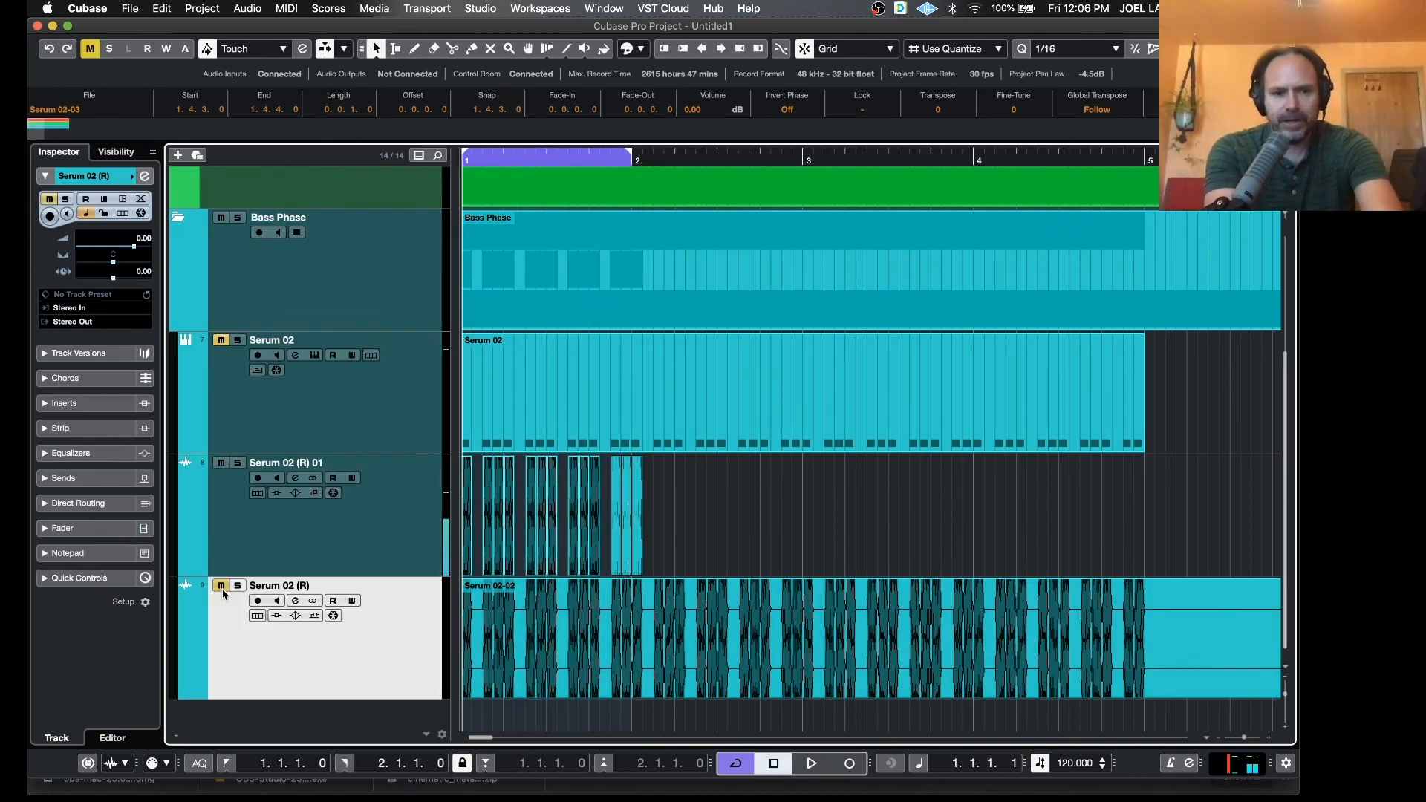
{"action": "left_click", "coordinate": [222, 464]}
{"action": "key", "text": "space"}
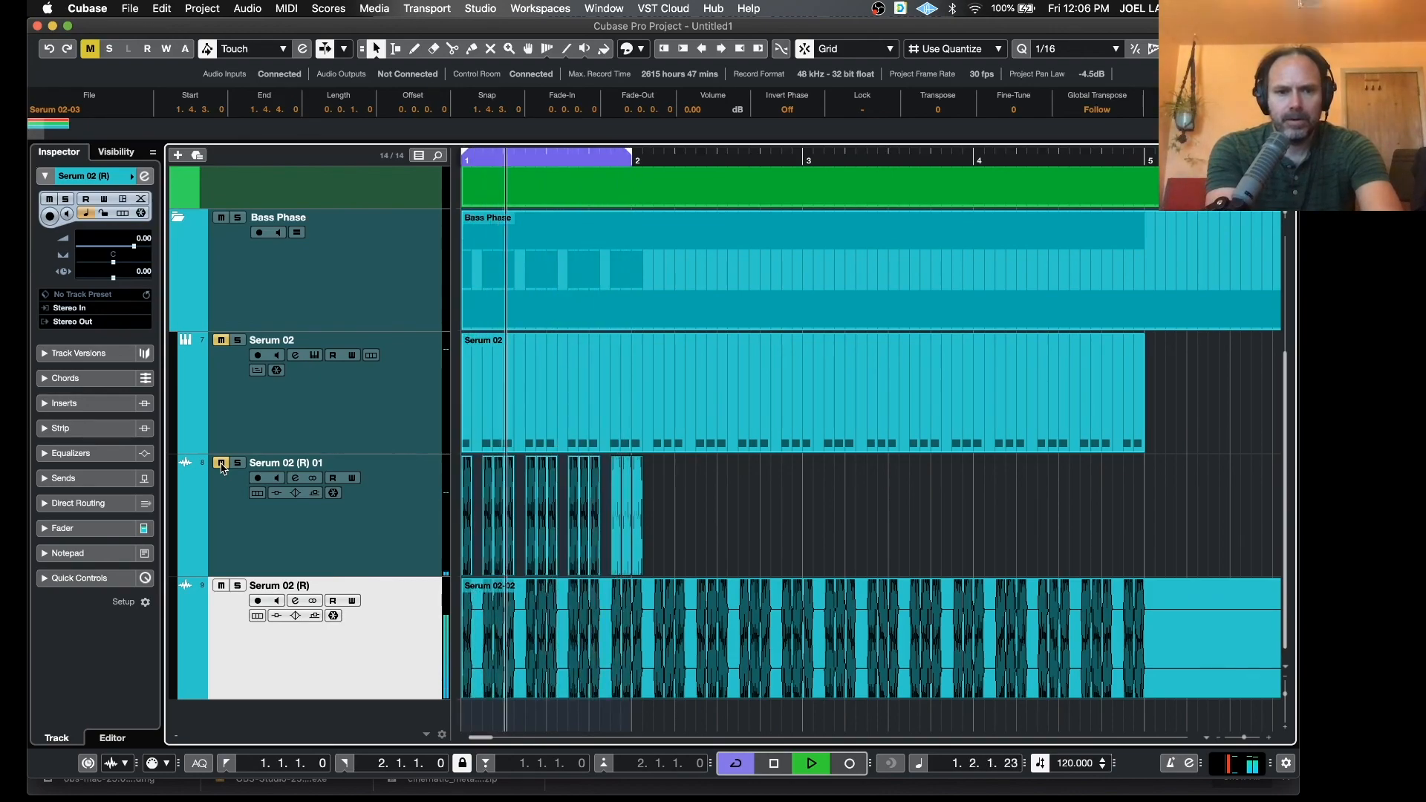
{"action": "key", "text": "space"}
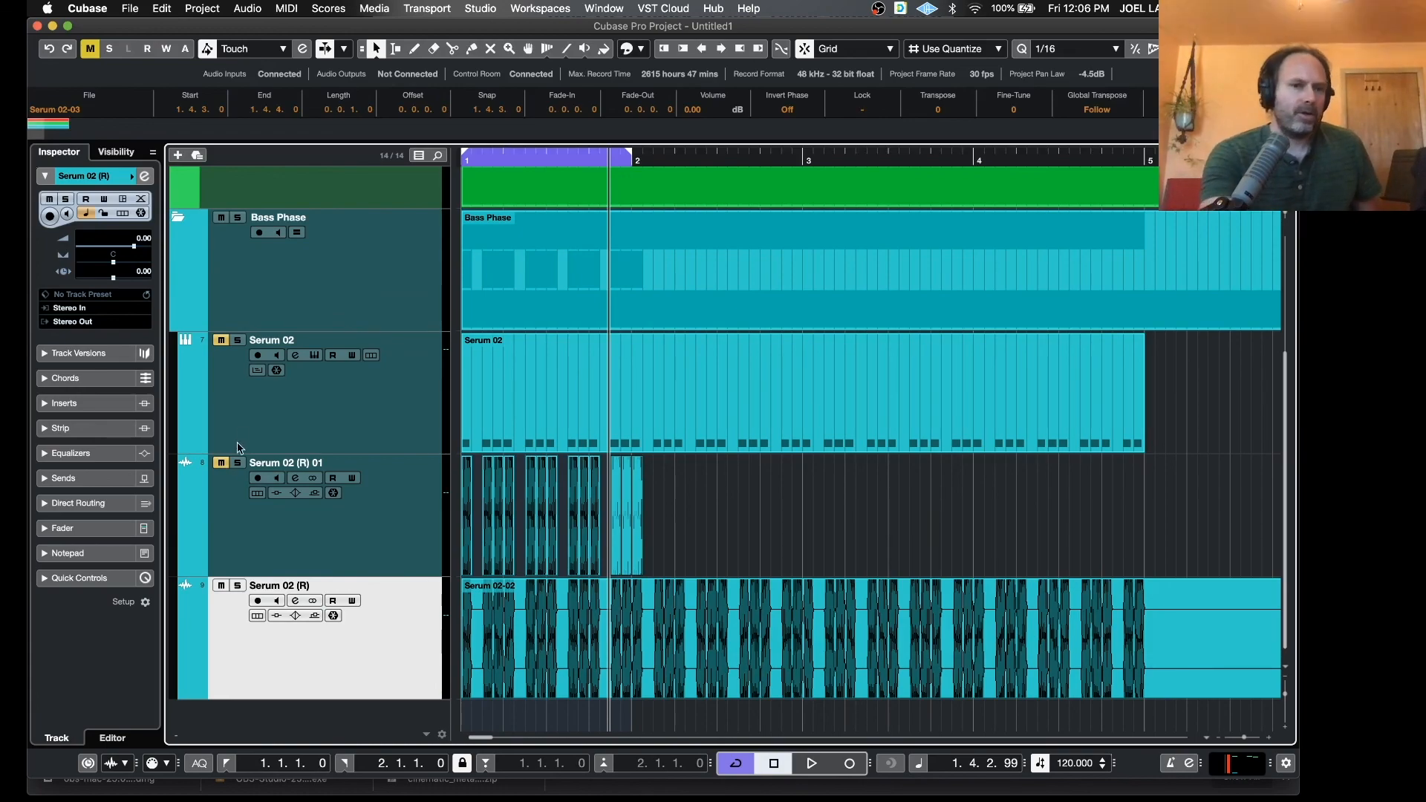
Collapse the Bass Phase folder track and switch to OBS
{"action": "left_click", "coordinate": [177, 219]}
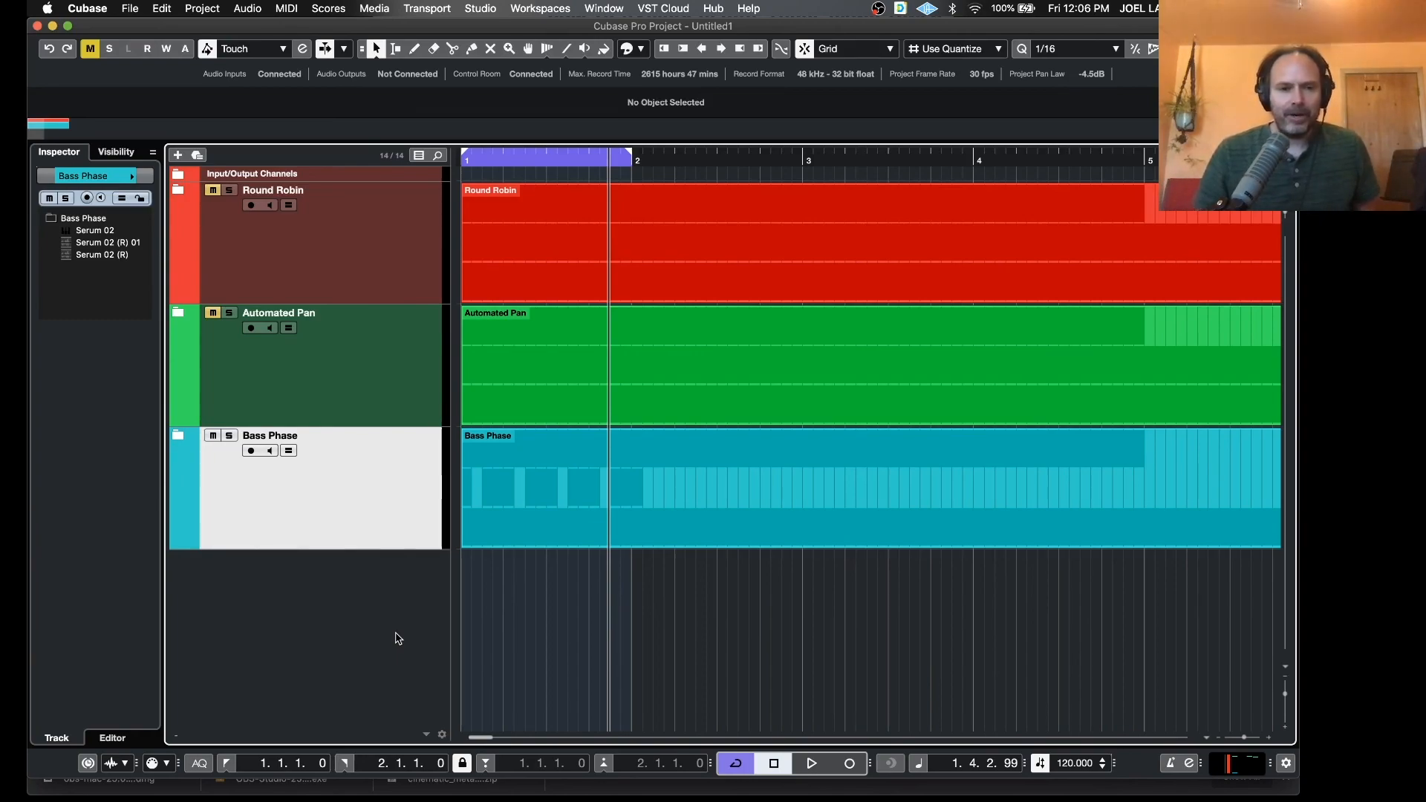
{"action": "mouse_move", "coordinate": [934, 780]}
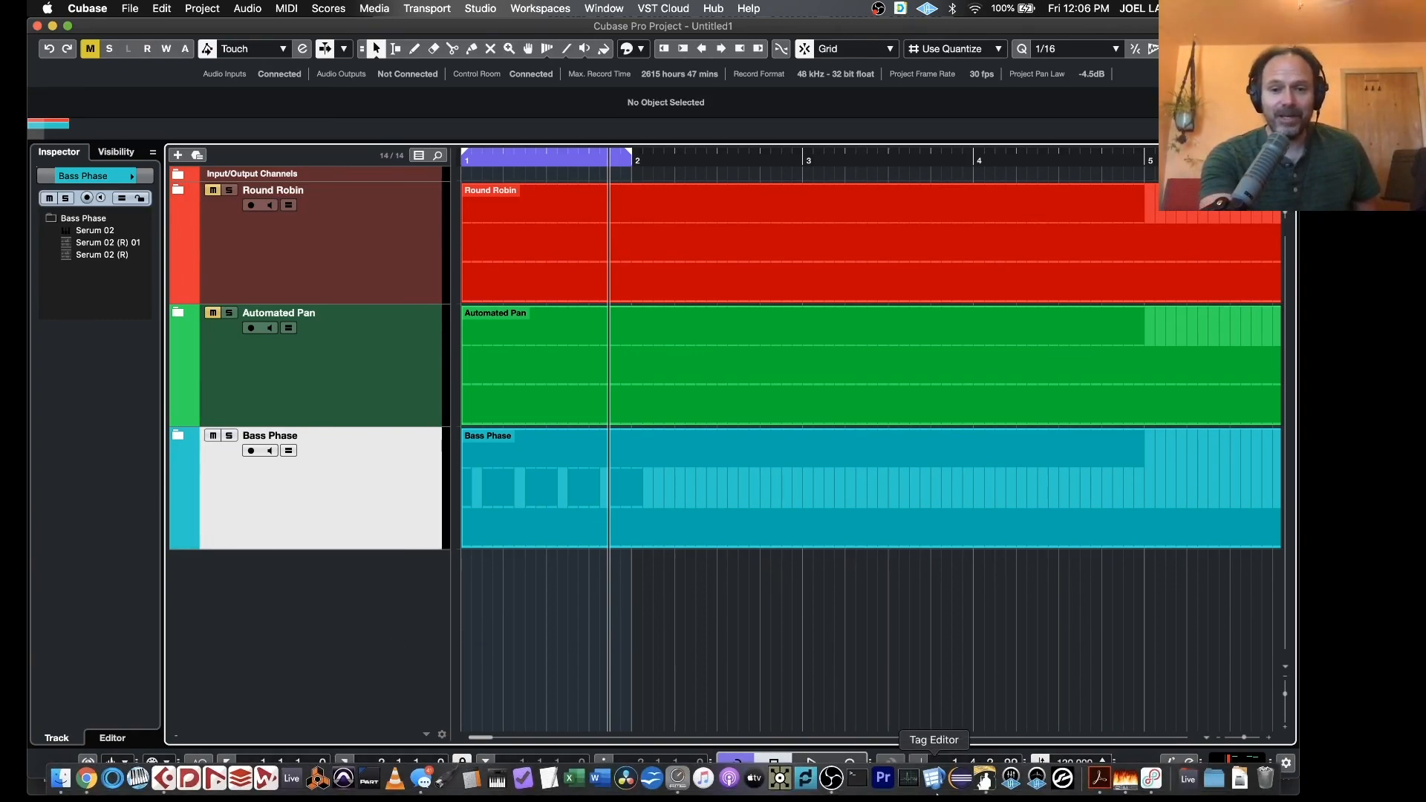
{"action": "left_click", "coordinate": [832, 778]}
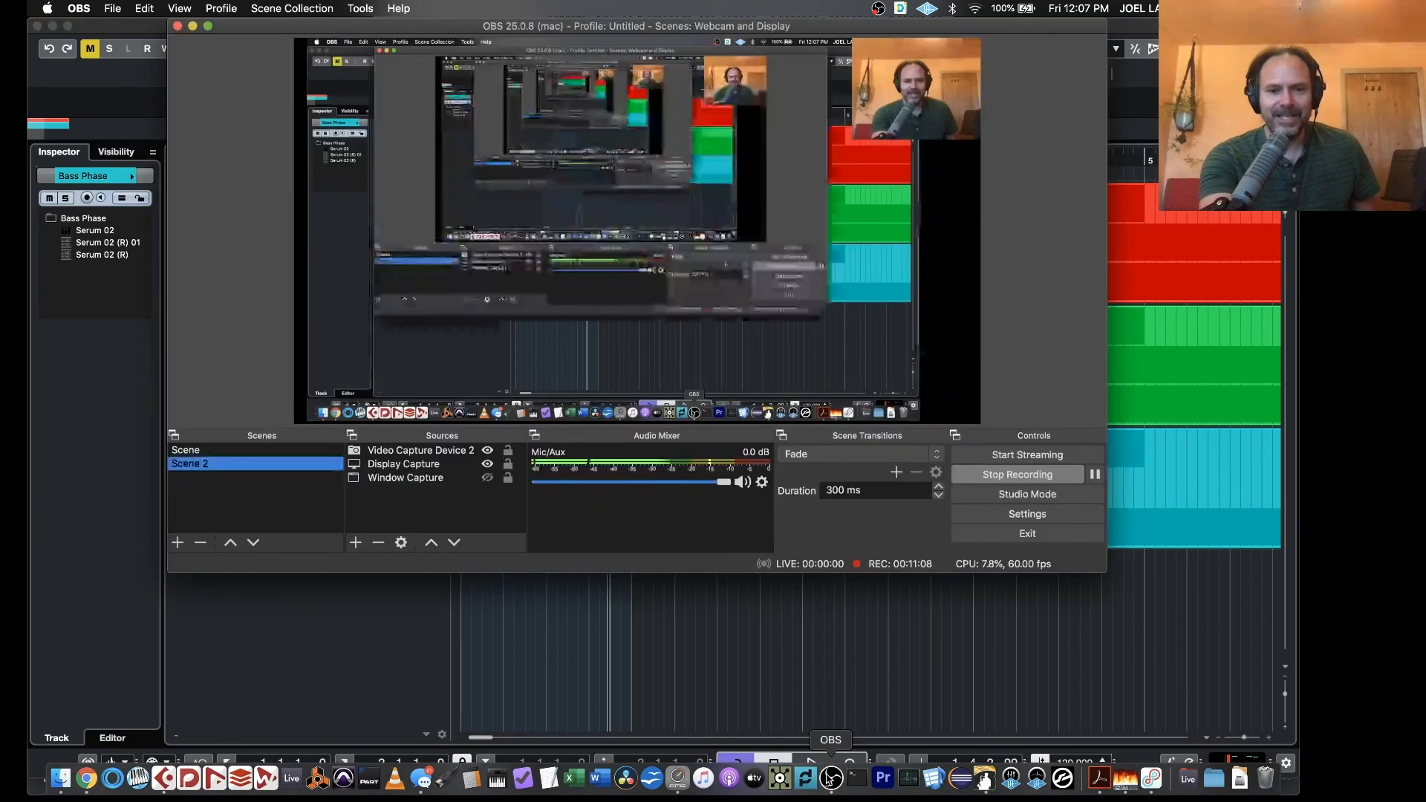